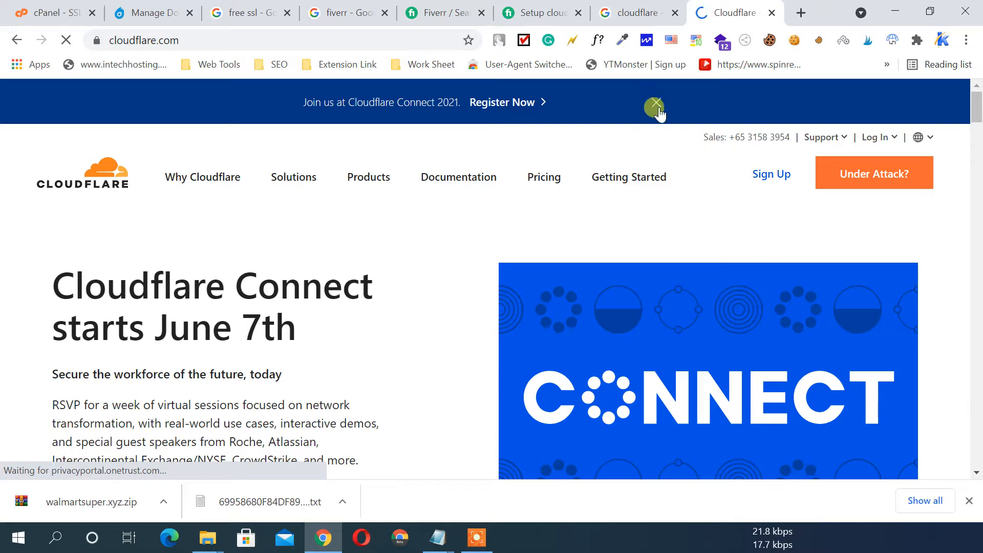
Dismiss the Cloudflare Connect banner and go from the sign-up form to the login page
{"action": "left_click", "coordinate": [656, 102]}
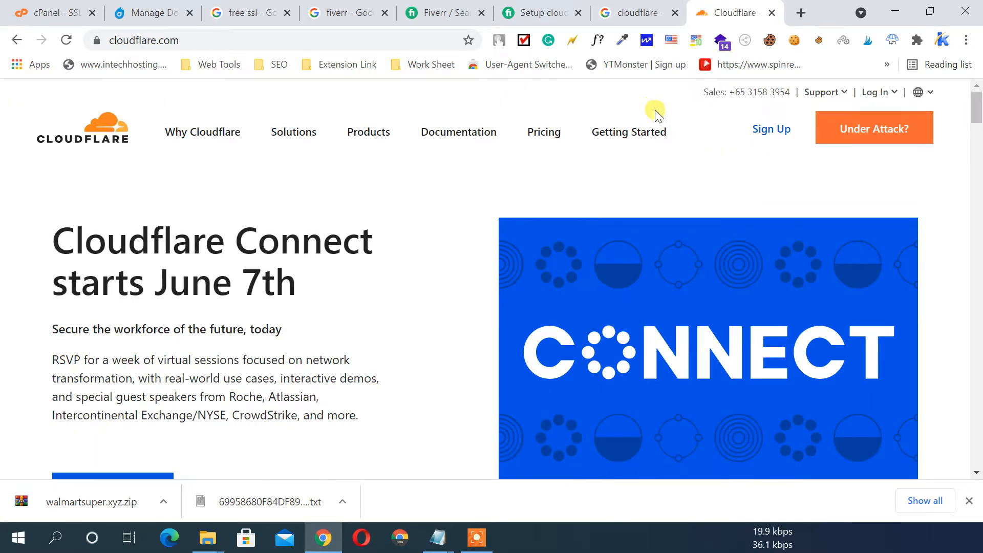
{"action": "left_click", "coordinate": [767, 130]}
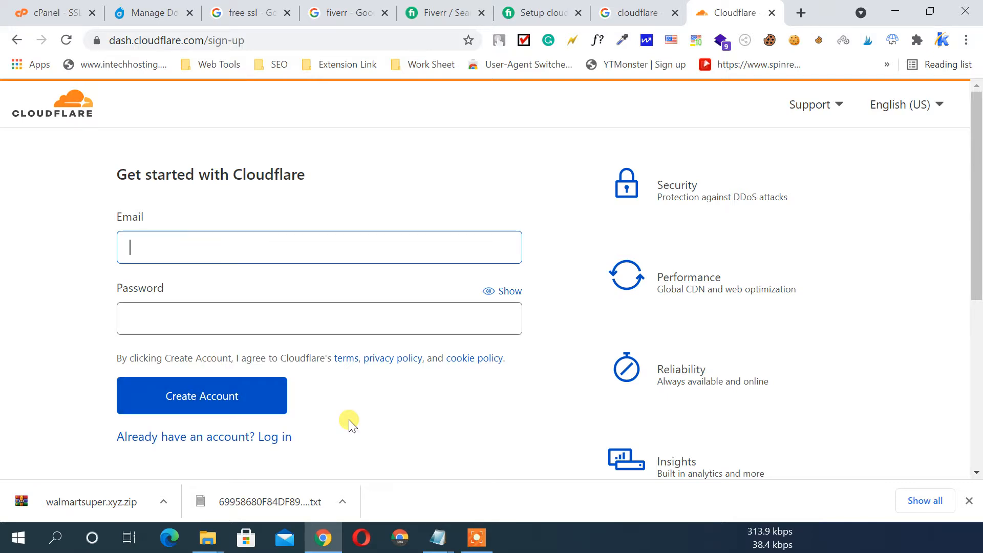
{"action": "left_click", "coordinate": [267, 439]}
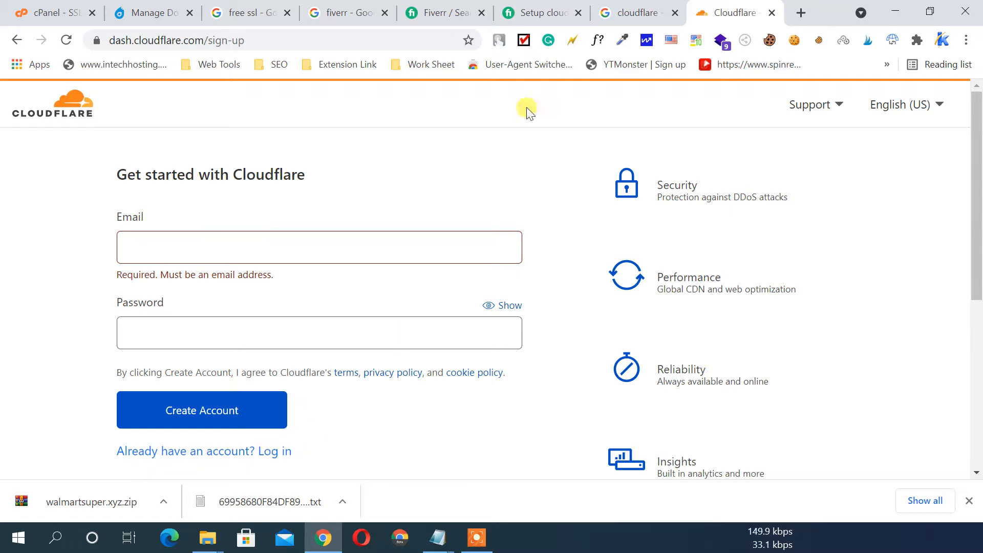
{"action": "left_click", "coordinate": [266, 450]}
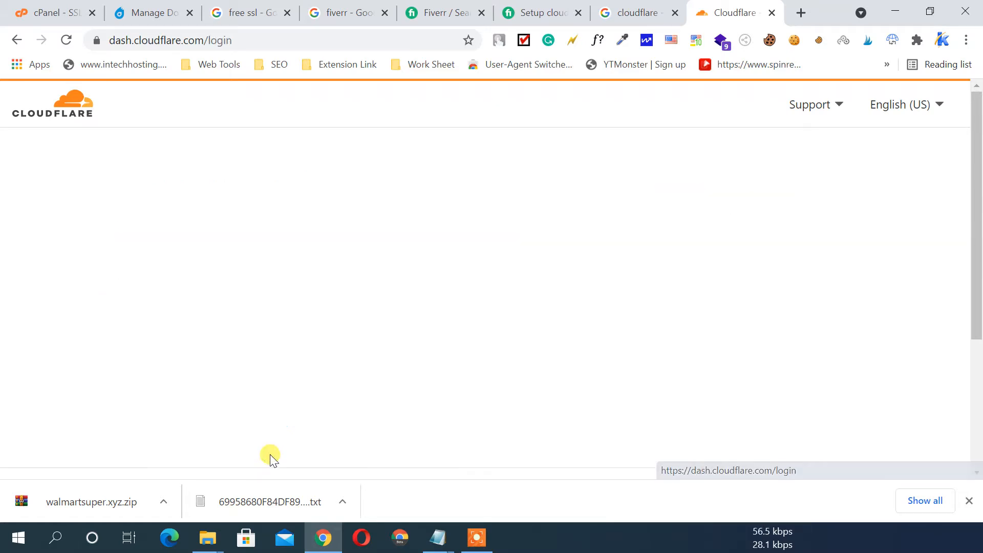
Log in to Cloudflare with the saved e-mail address and the account password
{"action": "left_click", "coordinate": [223, 241]}
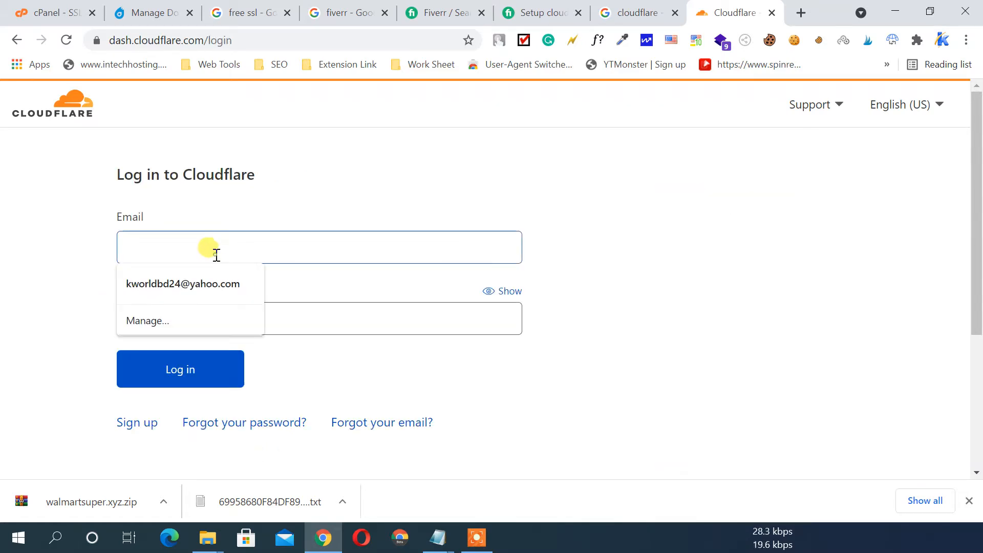
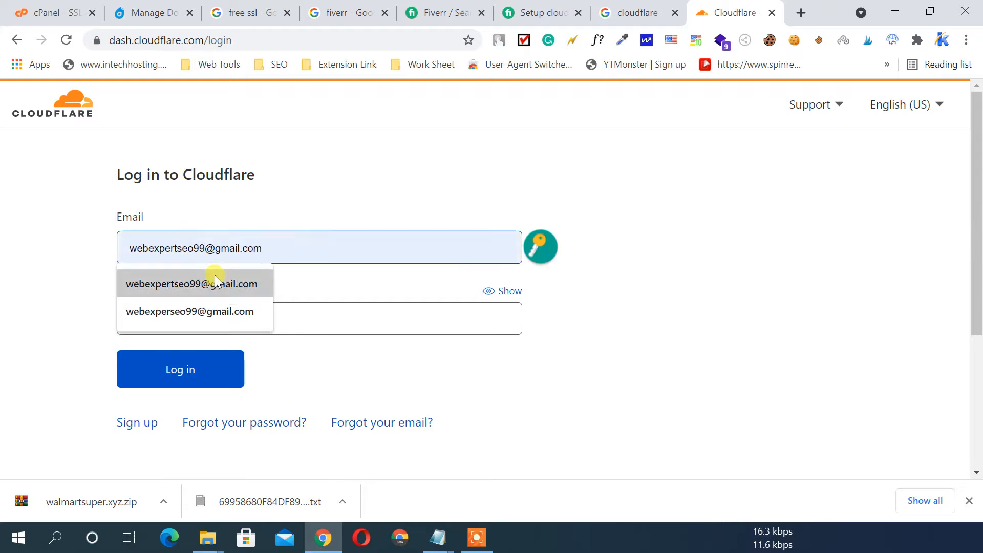
{"action": "left_click", "coordinate": [215, 276]}
{"action": "left_click", "coordinate": [205, 303]}
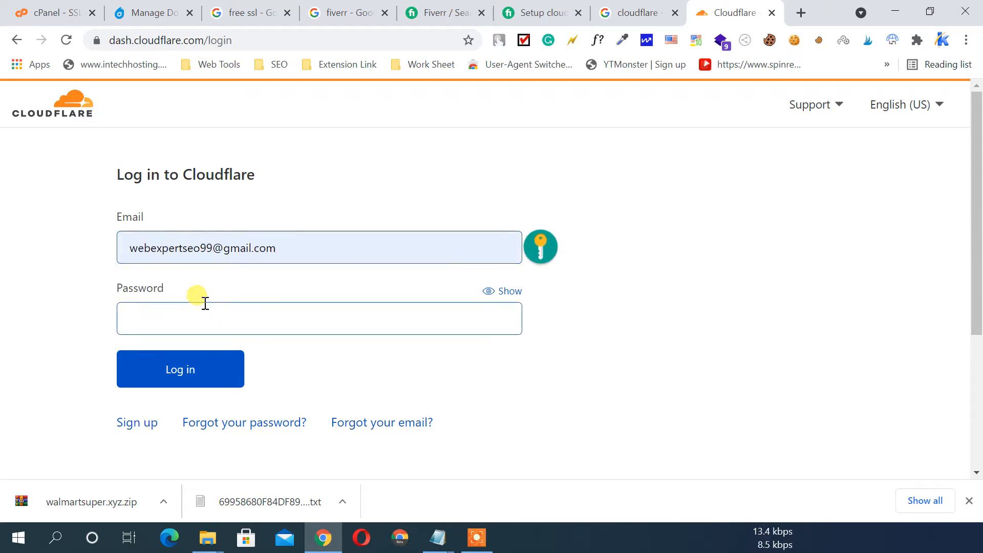
{"action": "type", "text": "••"}
{"action": "type", "text": "****"}
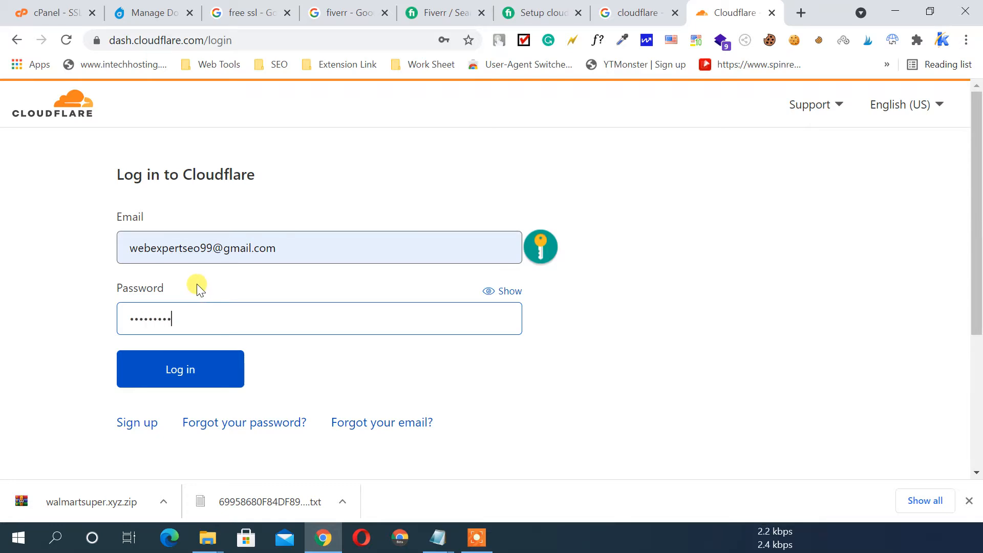
{"action": "type", "text": "***"}
{"action": "left_click", "coordinate": [200, 375]}
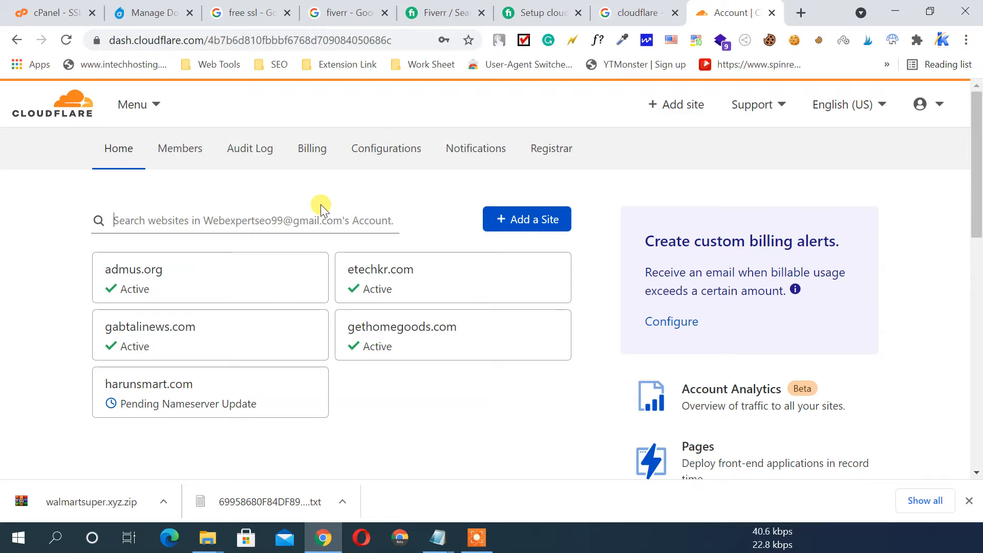
Add walmartsuper.xyz as a new site by pasting the domain and submitting it
{"action": "left_click", "coordinate": [524, 221]}
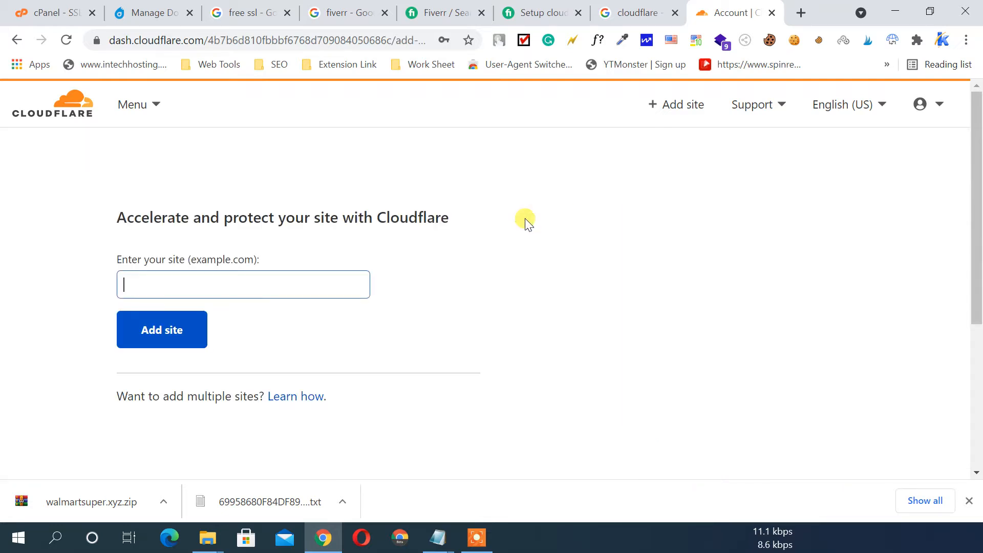
{"action": "right_click", "coordinate": [161, 277]}
{"action": "left_click", "coordinate": [199, 345]}
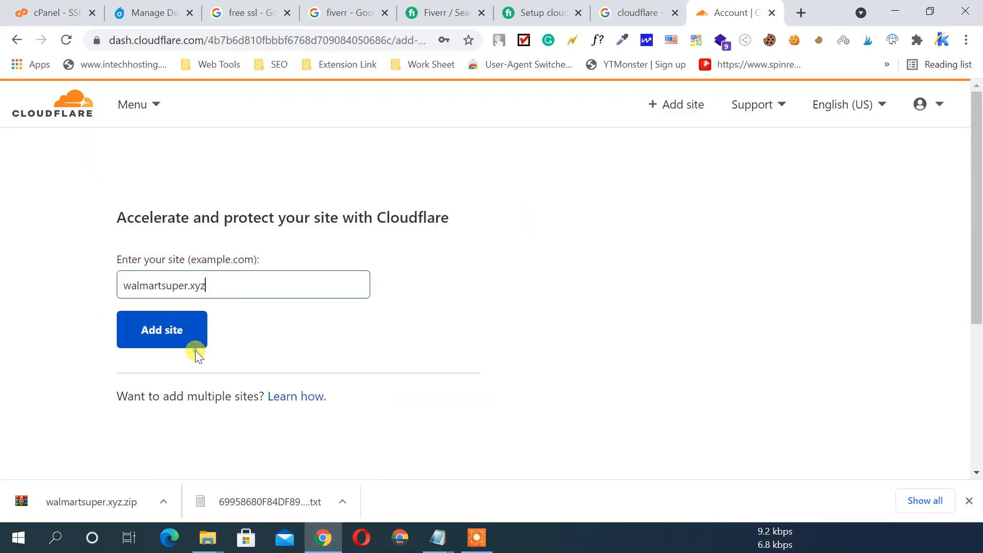
{"action": "left_click", "coordinate": [75, 286]}
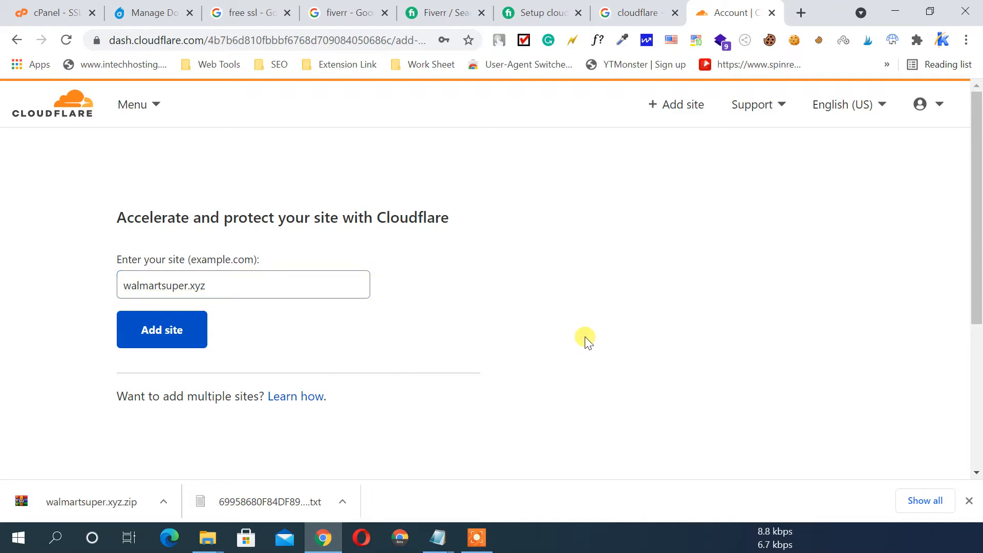
{"action": "left_click", "coordinate": [161, 330]}
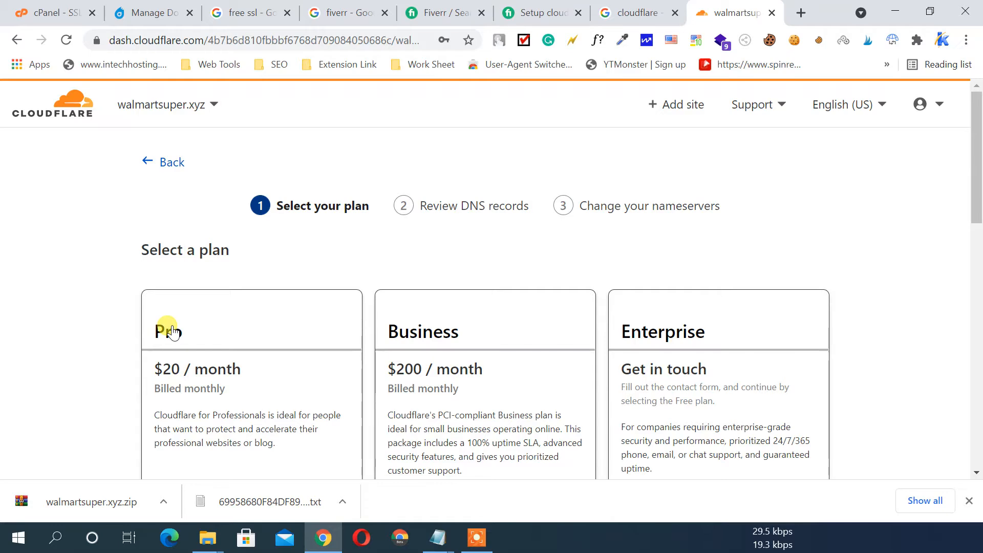
Choose the Free $0 plan and continue the setup
{"action": "scroll", "coordinate": [358, 307], "scroll_direction": "down", "scroll_amount": 3}
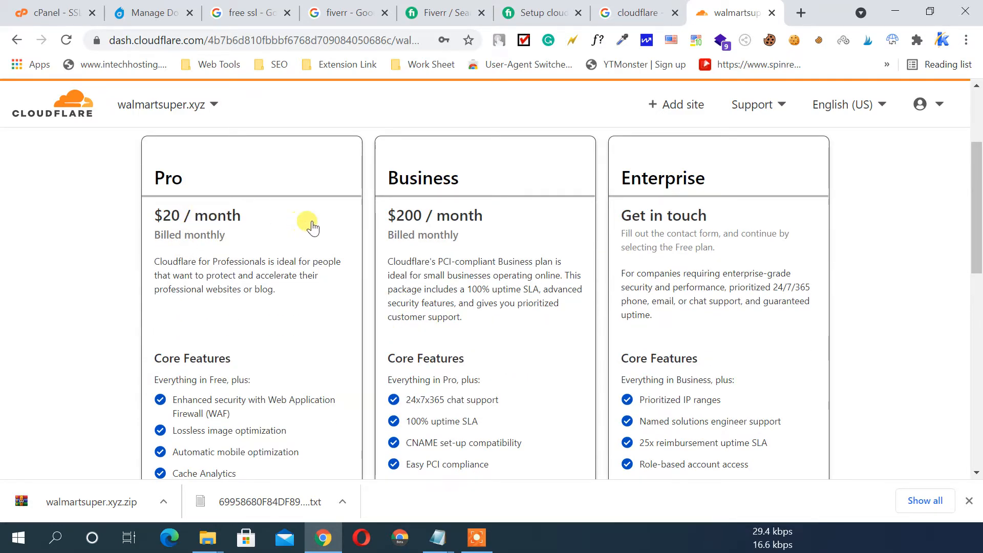
{"action": "scroll", "coordinate": [632, 256], "scroll_direction": "down", "scroll_amount": 5}
{"action": "scroll", "coordinate": [628, 274], "scroll_direction": "down", "scroll_amount": 3}
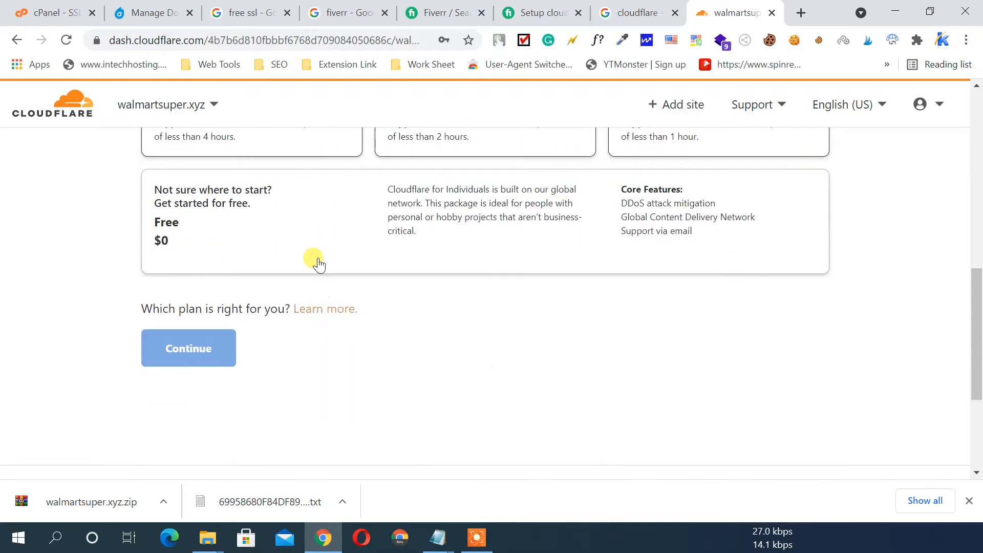
{"action": "left_click", "coordinate": [242, 207]}
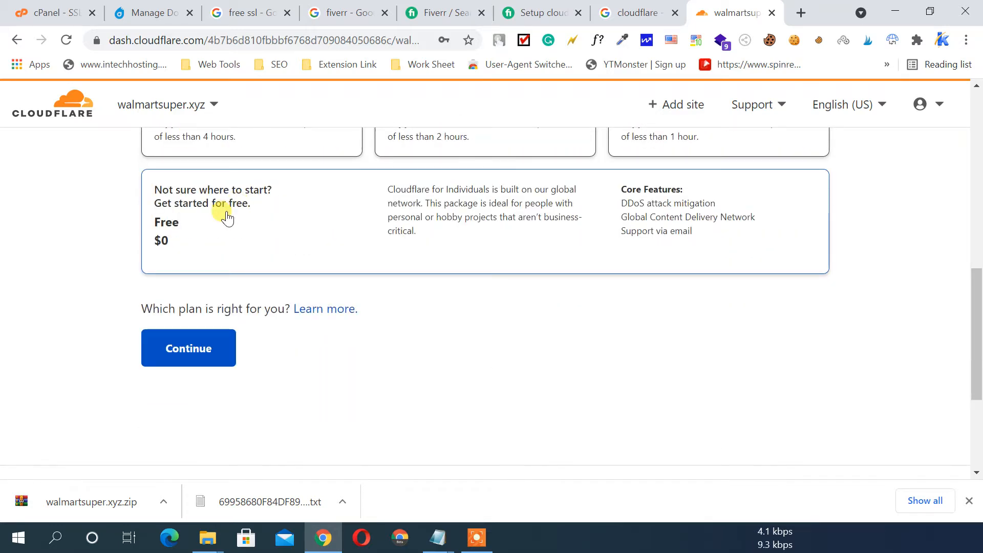
{"action": "left_click", "coordinate": [187, 347]}
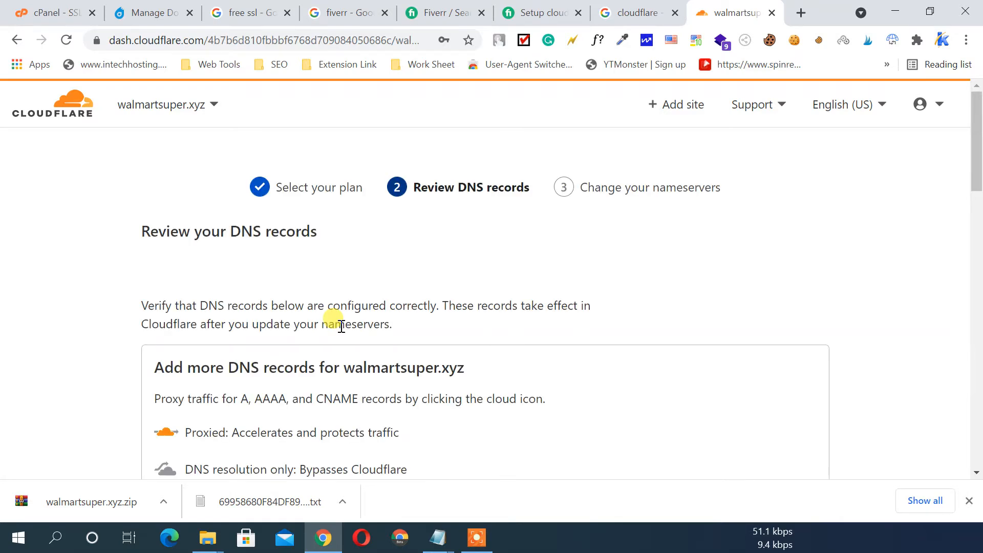
Review the imported A, CNAME, MX, SRV and TXT records, with A and CNAME proxied
{"action": "scroll", "coordinate": [348, 307], "scroll_direction": "down", "scroll_amount": 5}
{"action": "scroll", "coordinate": [353, 307], "scroll_direction": "down", "scroll_amount": 6}
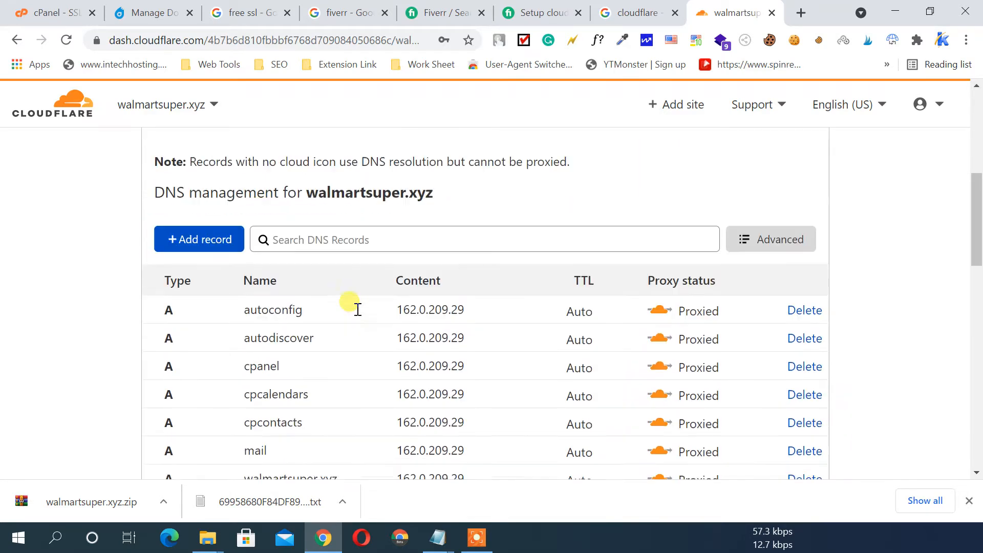
{"action": "scroll", "coordinate": [289, 276], "scroll_direction": "down", "scroll_amount": 2}
{"action": "scroll", "coordinate": [289, 276], "scroll_direction": "down", "scroll_amount": 4}
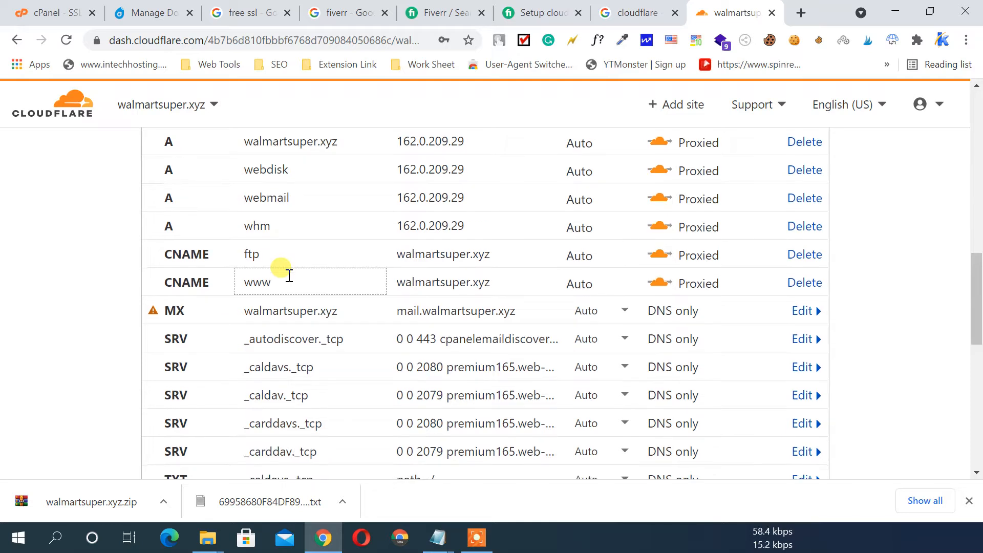
{"action": "scroll", "coordinate": [288, 280], "scroll_direction": "down", "scroll_amount": 3}
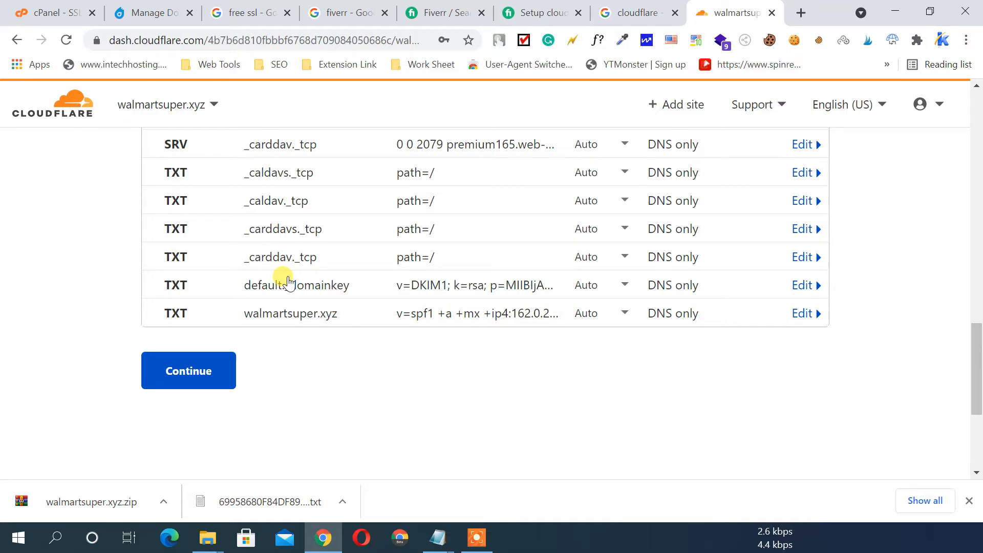
{"action": "scroll", "coordinate": [320, 272], "scroll_direction": "up", "scroll_amount": 3}
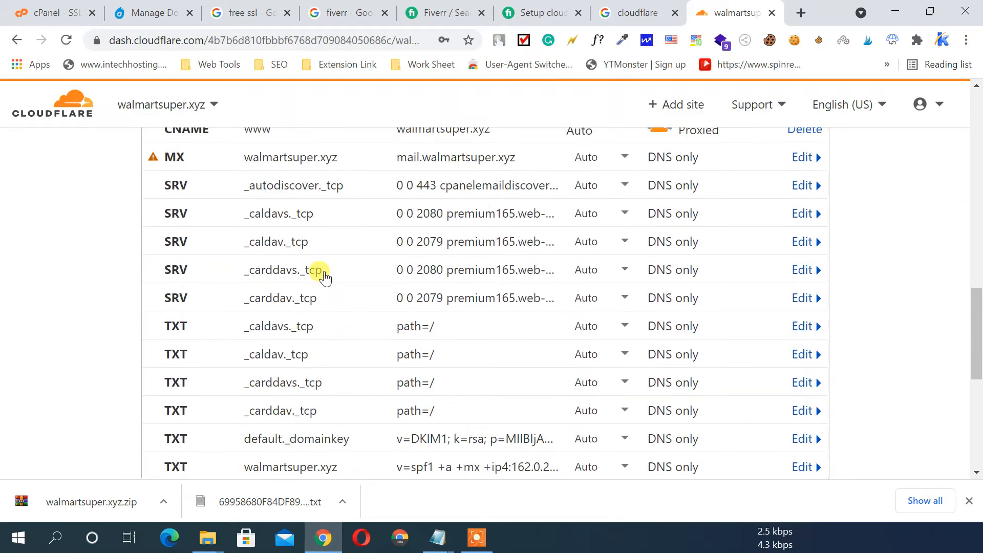
{"action": "scroll", "coordinate": [323, 276], "scroll_direction": "up", "scroll_amount": 5}
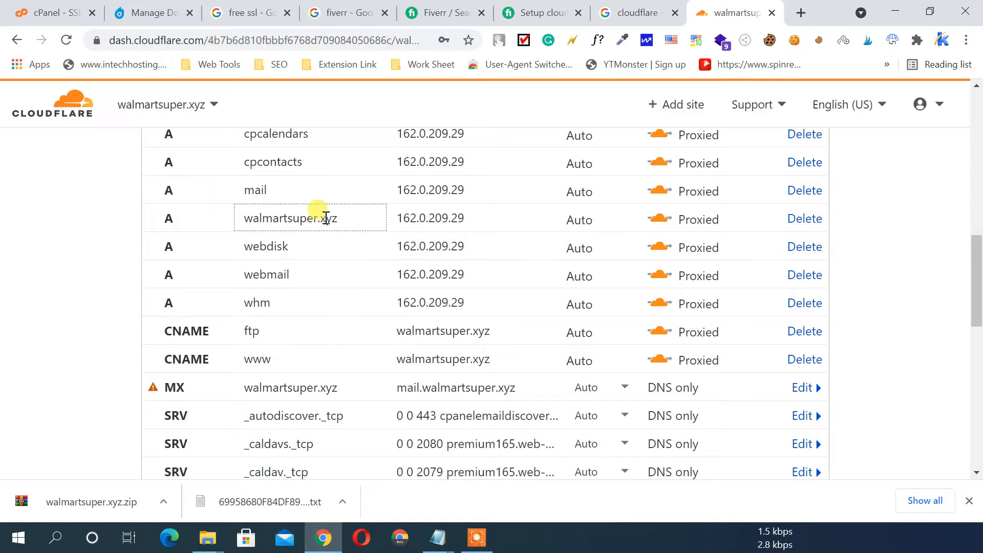
{"action": "scroll", "coordinate": [326, 218], "scroll_direction": "up", "scroll_amount": 5}
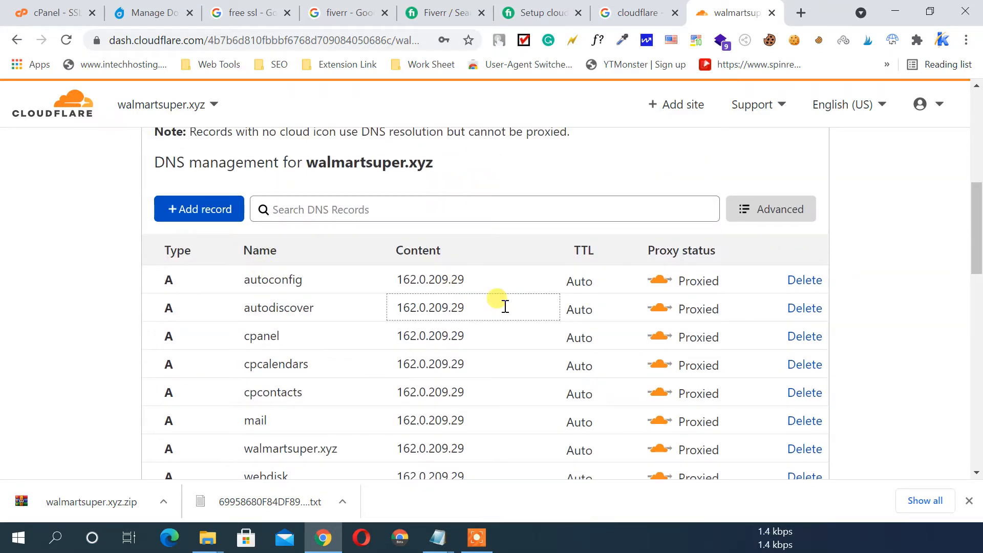
{"action": "scroll", "coordinate": [505, 306], "scroll_direction": "down", "scroll_amount": 5}
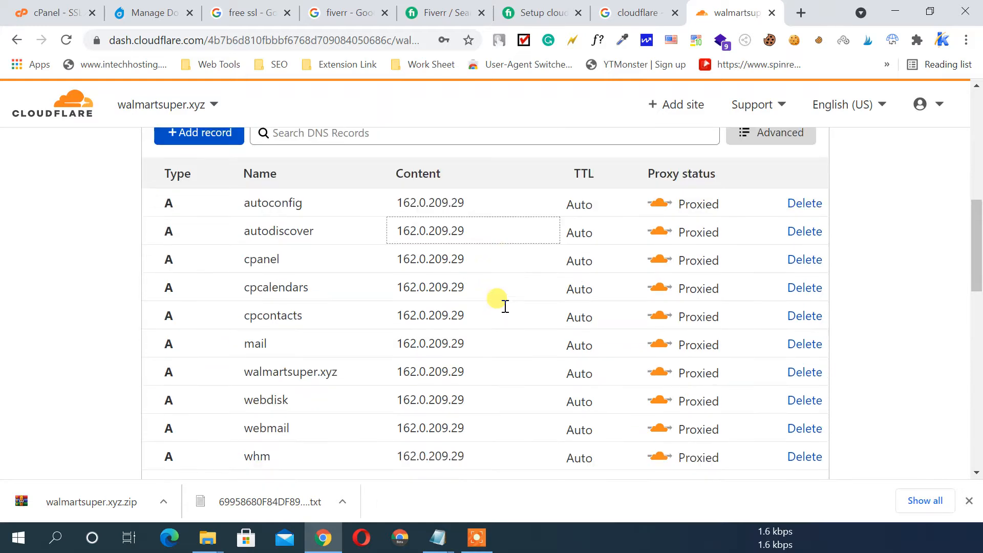
{"action": "scroll", "coordinate": [505, 306], "scroll_direction": "down", "scroll_amount": 6}
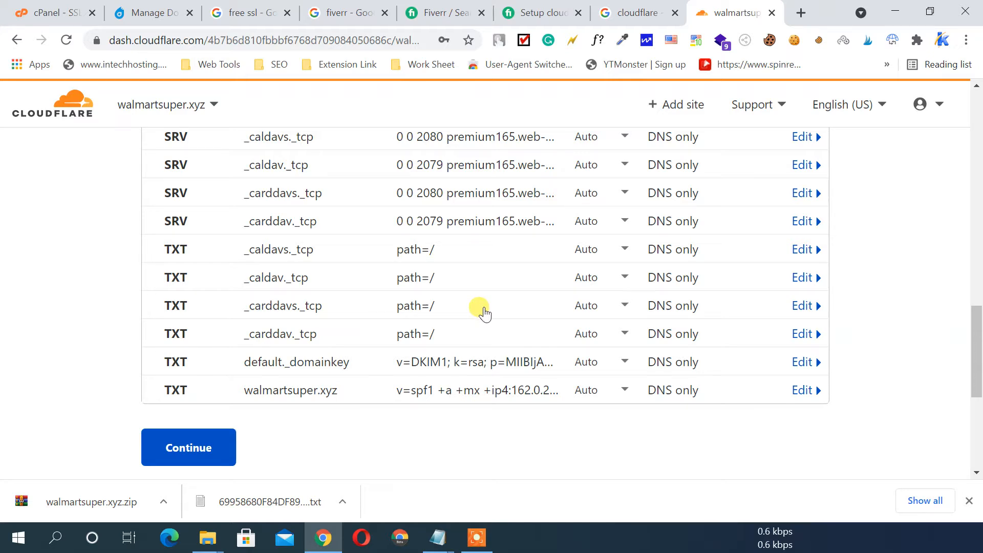
Attempt to continue past the DNS records review and scroll further down the page
{"action": "left_click", "coordinate": [197, 450]}
{"action": "scroll", "coordinate": [245, 359], "scroll_direction": "down", "scroll_amount": 5}
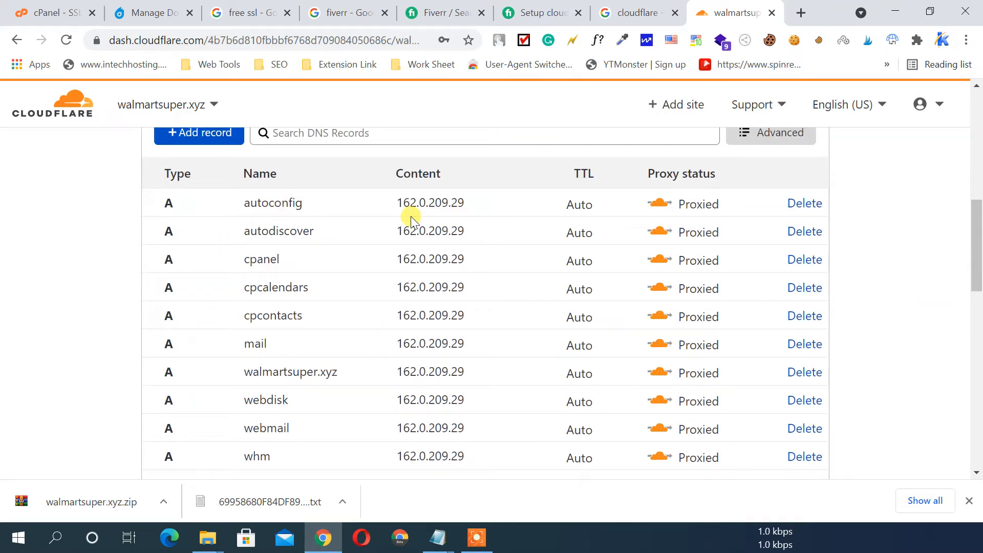
{"action": "scroll", "coordinate": [389, 219], "scroll_direction": "down", "scroll_amount": 1}
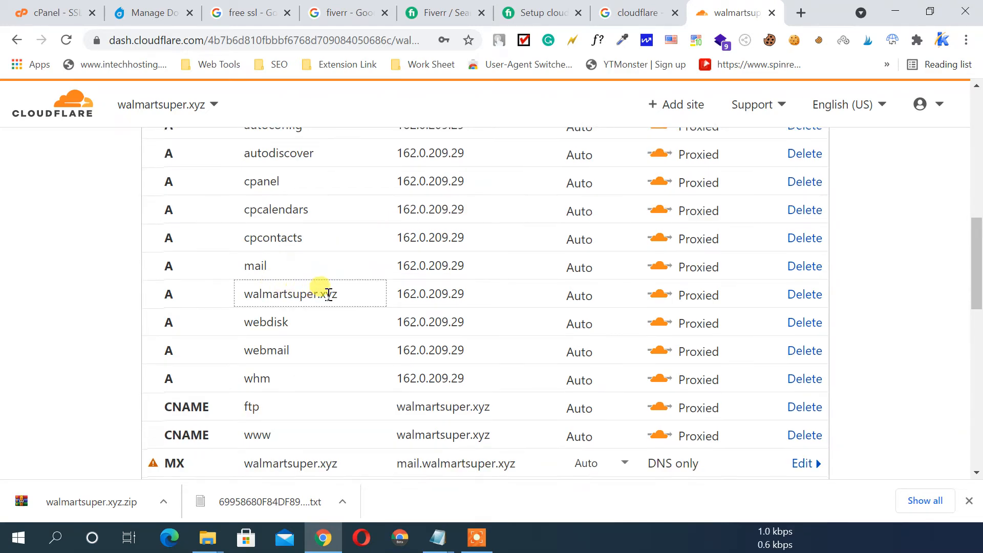
{"action": "scroll", "coordinate": [328, 294], "scroll_direction": "down", "scroll_amount": 3}
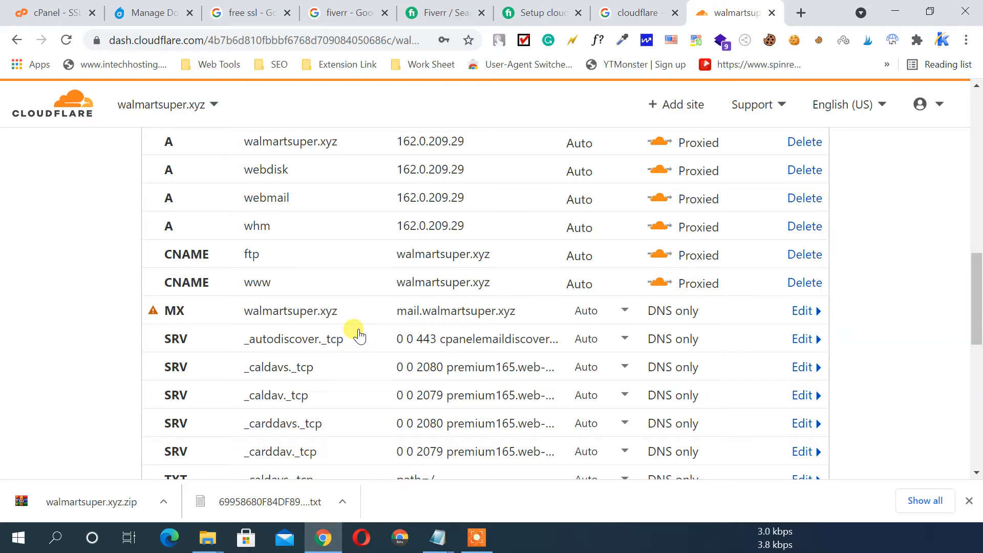
{"action": "scroll", "coordinate": [354, 333], "scroll_direction": "down", "scroll_amount": 8}
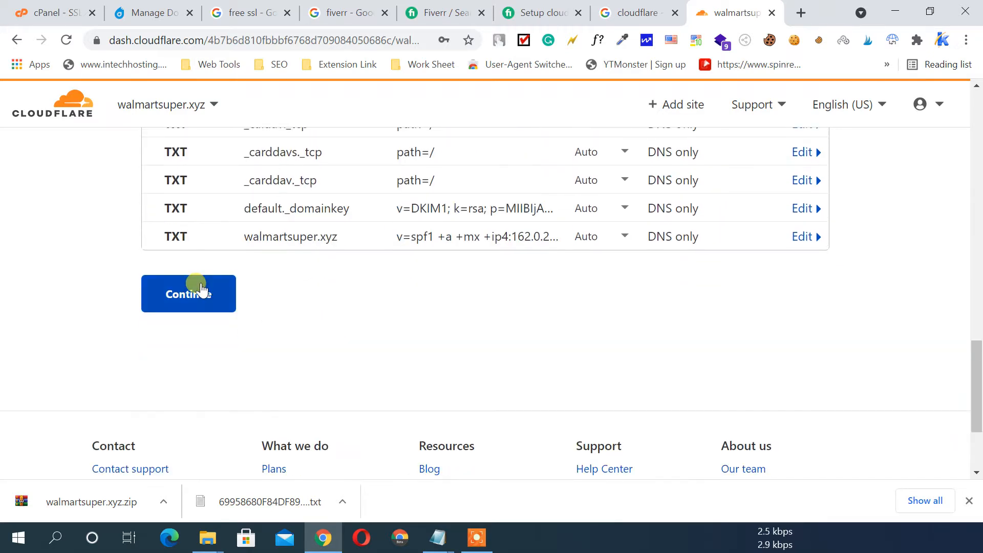
Continue to the nameserver step, copy amber.ns.cloudflare.com, and return to Dynadot's domain list
{"action": "left_click", "coordinate": [200, 290]}
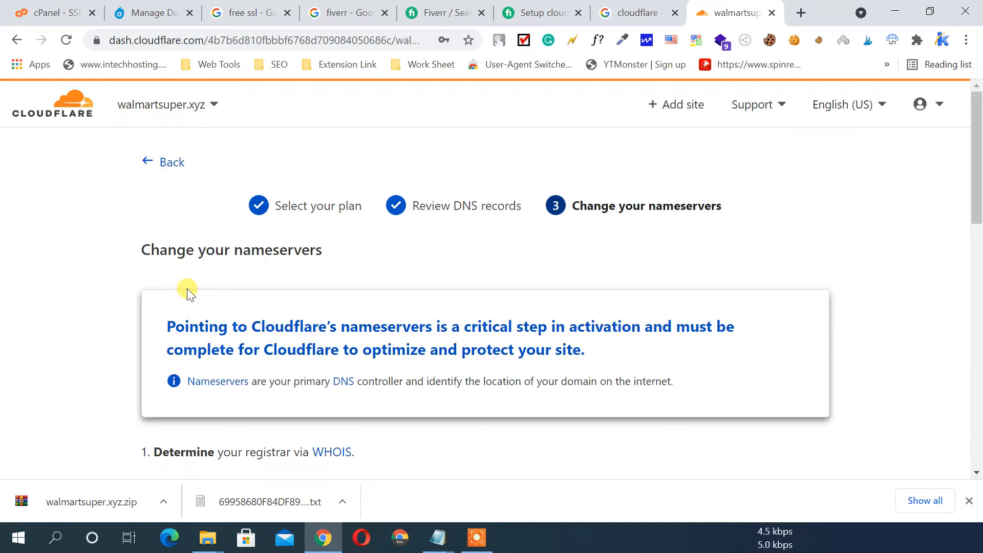
{"action": "scroll", "coordinate": [373, 264], "scroll_direction": "down", "scroll_amount": 6}
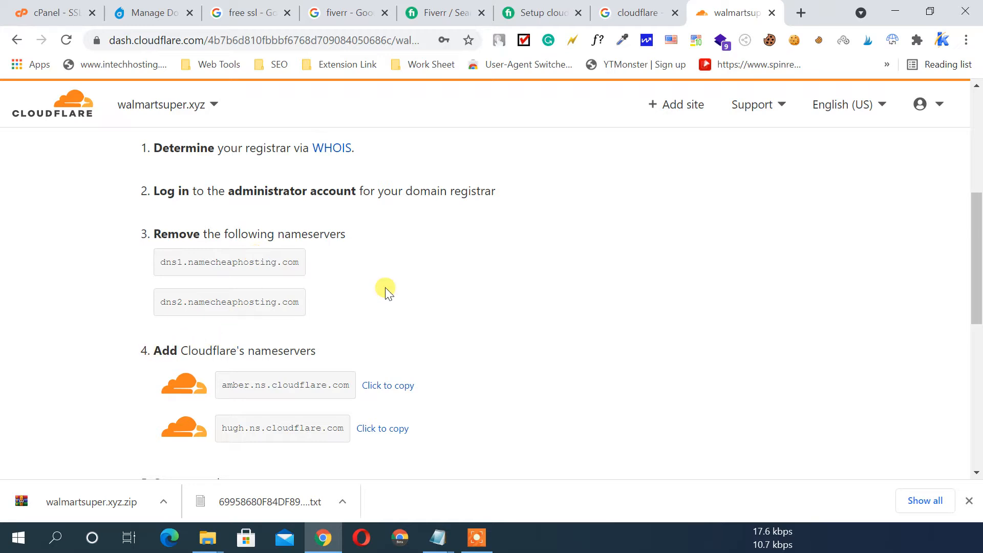
{"action": "scroll", "coordinate": [385, 288], "scroll_direction": "down", "scroll_amount": 1}
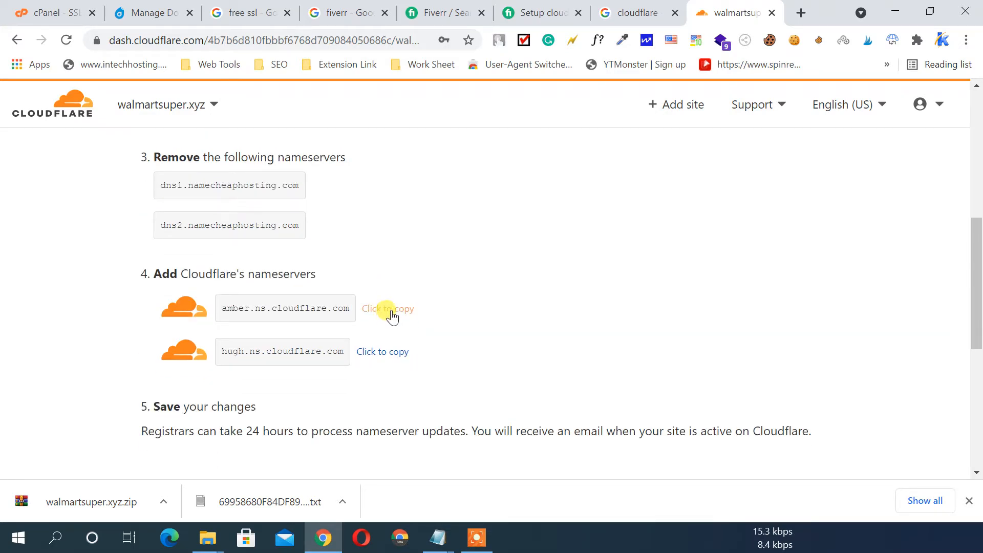
{"action": "left_click", "coordinate": [392, 314]}
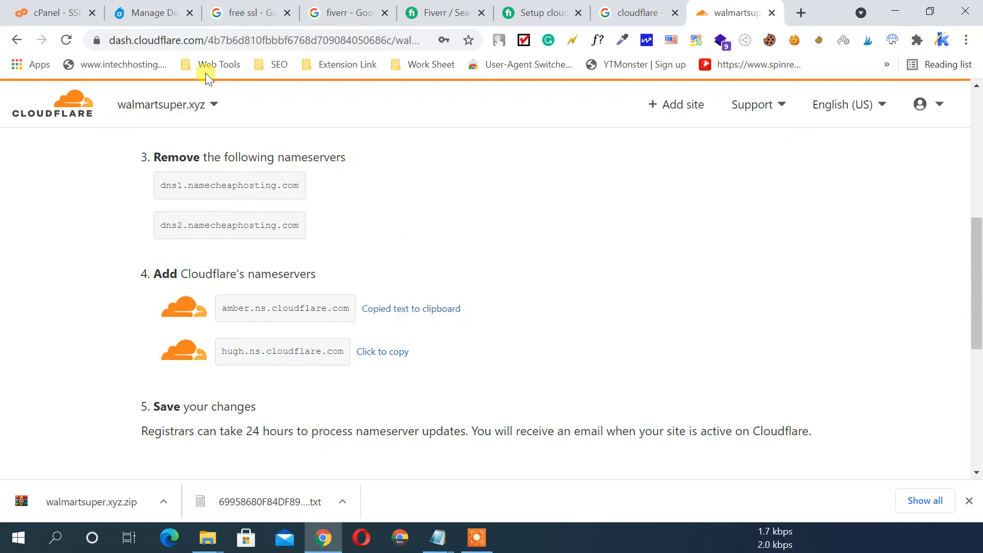
{"action": "left_click", "coordinate": [148, 13]}
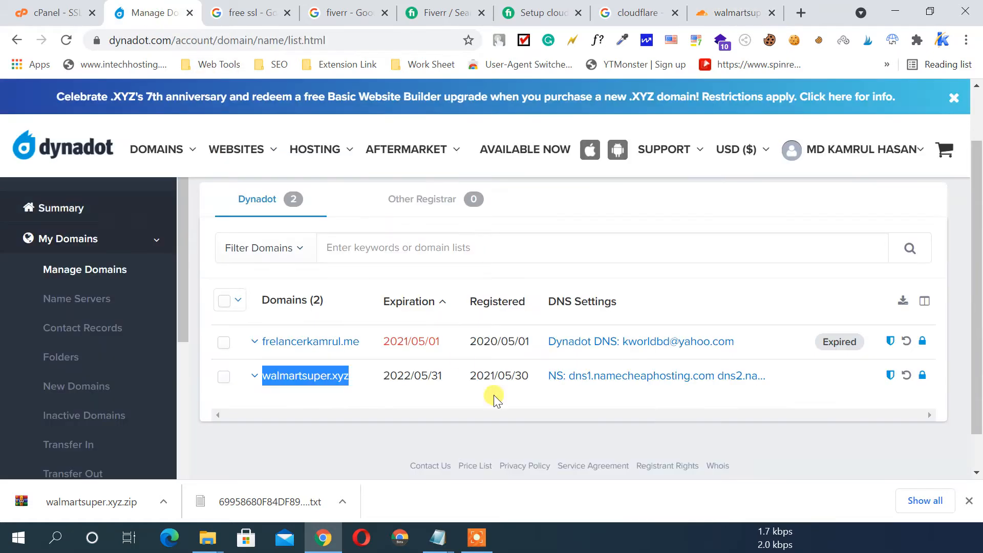
Select walmartsuper.xyz, open its DNS Settings, and choose to enter new name servers
{"action": "left_click", "coordinate": [224, 377]}
{"action": "left_click", "coordinate": [357, 301]}
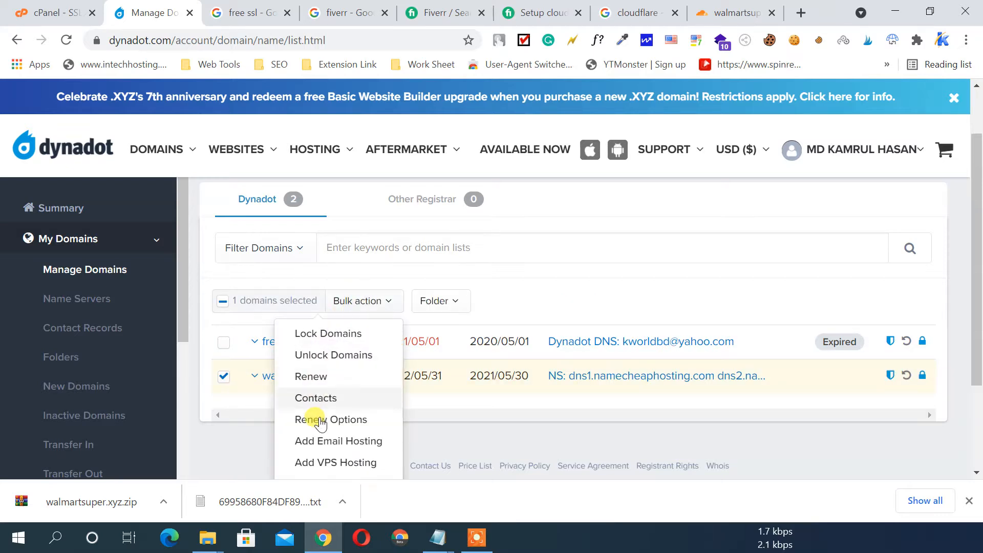
{"action": "scroll", "coordinate": [358, 399], "scroll_direction": "down", "scroll_amount": 3}
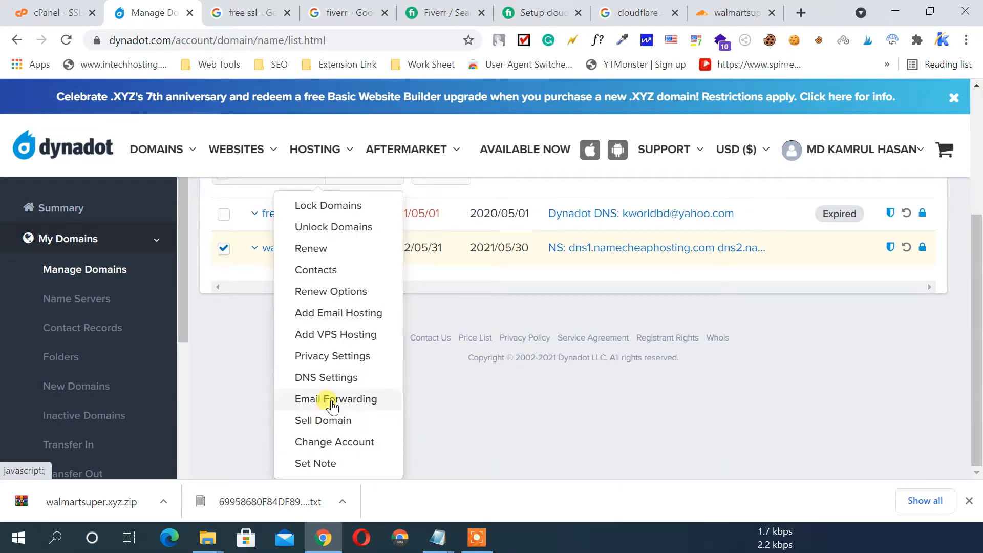
{"action": "left_click", "coordinate": [334, 381]}
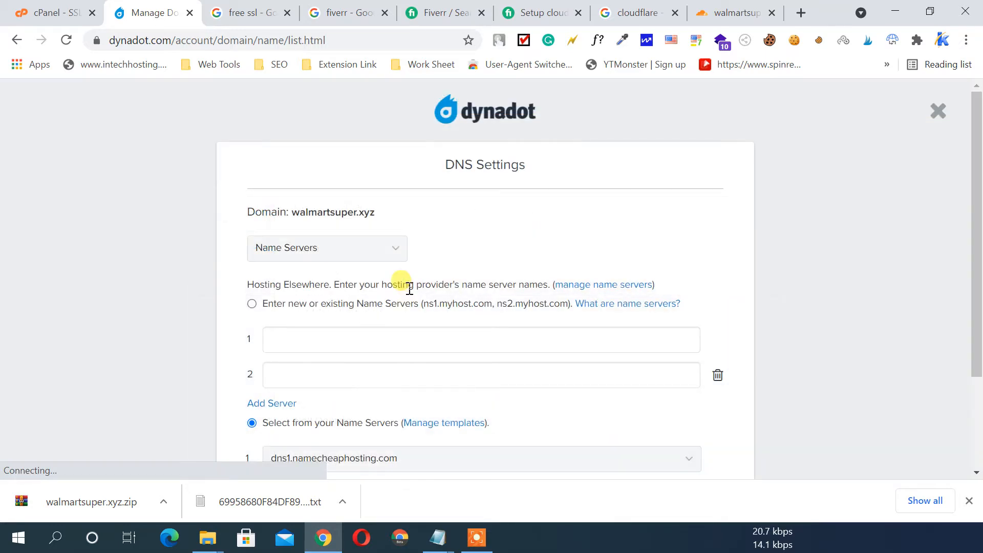
{"action": "scroll", "coordinate": [406, 287], "scroll_direction": "down", "scroll_amount": 2}
{"action": "left_click", "coordinate": [252, 226]}
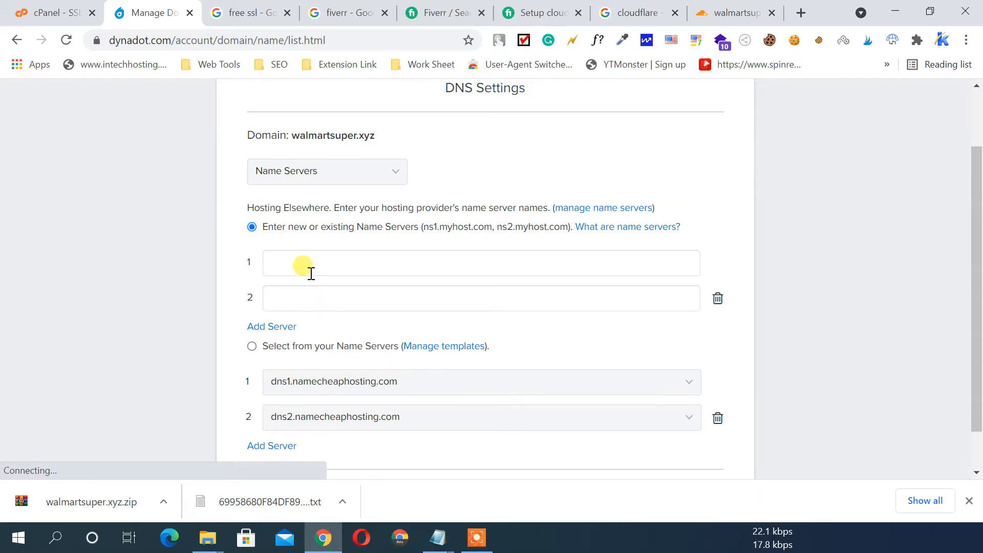
Enter amber.ns.cloudflare.com as the first nameserver
{"action": "left_click", "coordinate": [338, 263]}
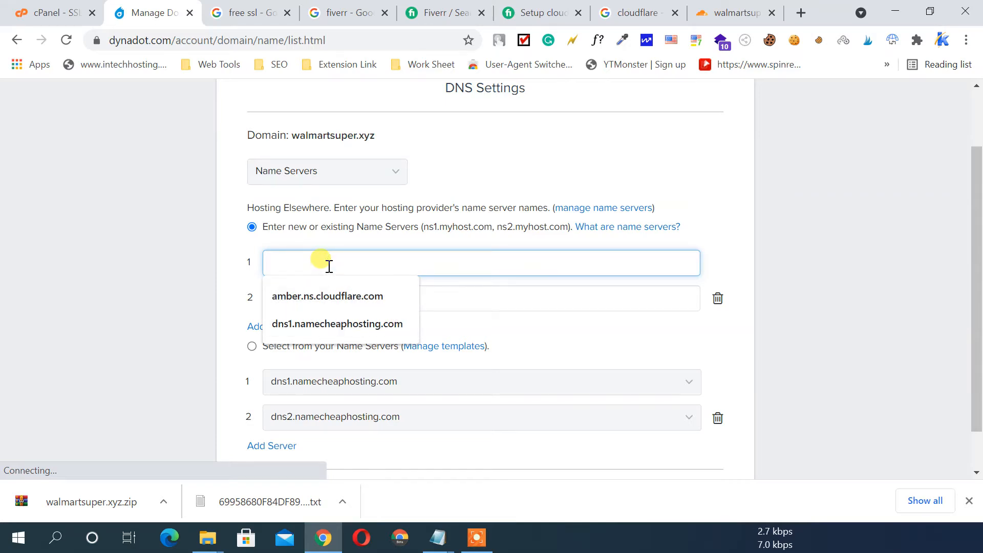
{"action": "key", "text": "Down"}
{"action": "key", "text": "Return"}
{"action": "left_click", "coordinate": [180, 265]}
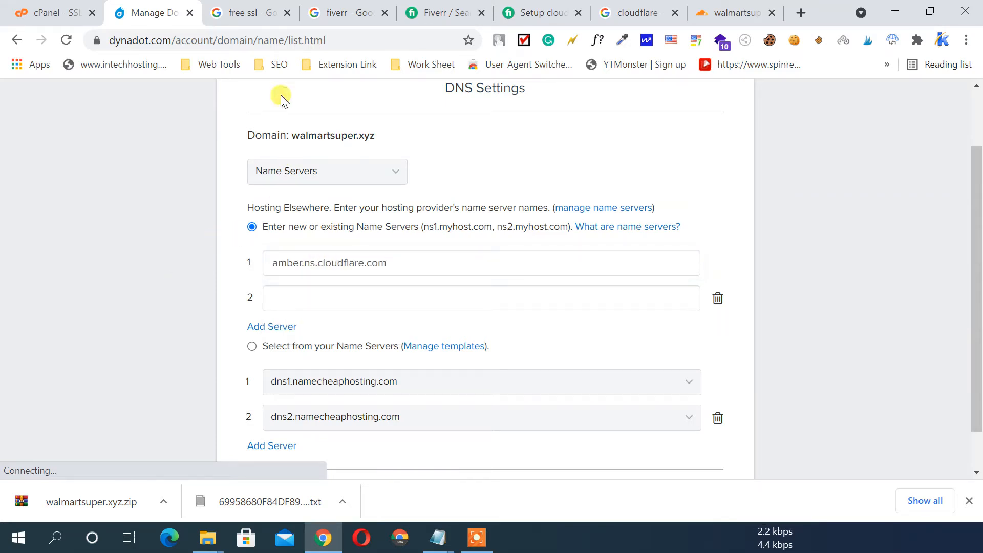
Paste hugh.ns.cloudflare.com from Cloudflare as the second nameserver and save the name servers
{"action": "left_click", "coordinate": [732, 13]}
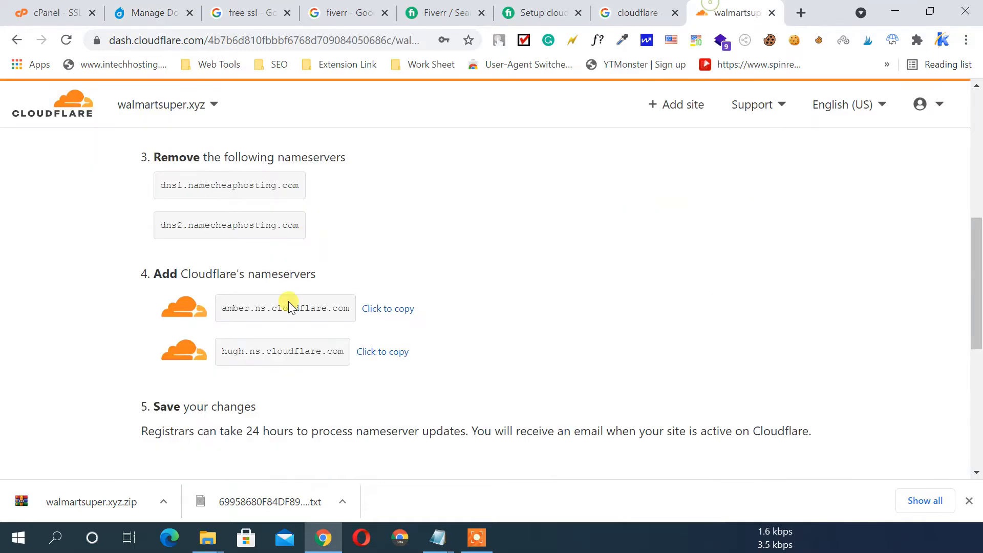
{"action": "left_click", "coordinate": [389, 352]}
{"action": "left_click", "coordinate": [51, 13]}
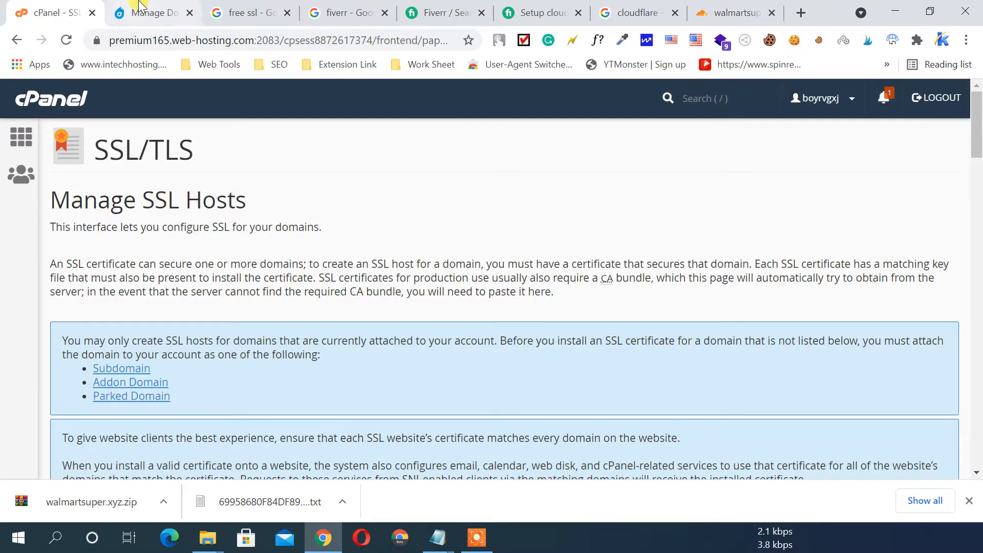
{"action": "left_click", "coordinate": [138, 7]}
{"action": "left_click", "coordinate": [294, 302]}
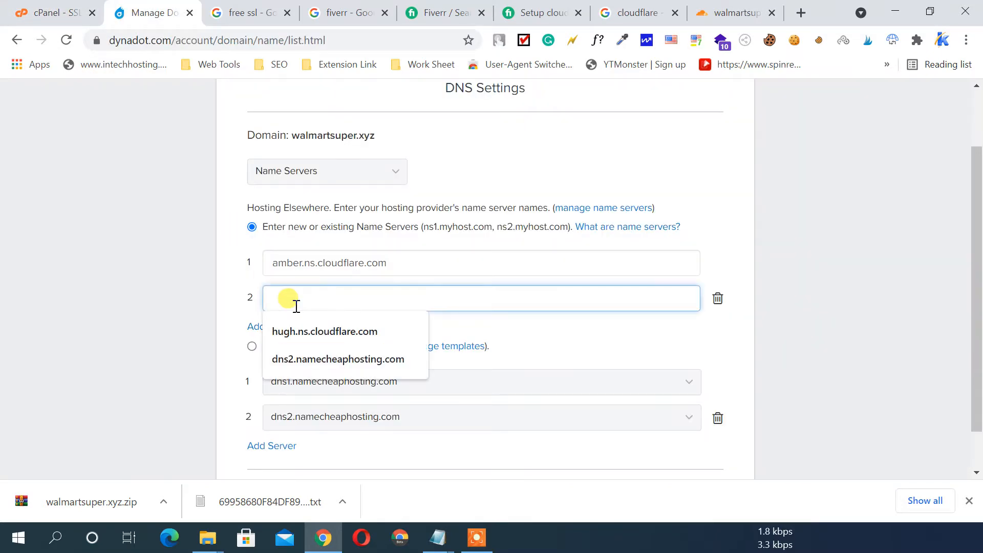
{"action": "key", "text": "ctrl+v"}
{"action": "left_click", "coordinate": [220, 303]}
{"action": "scroll", "coordinate": [240, 322], "scroll_direction": "down", "scroll_amount": 1}
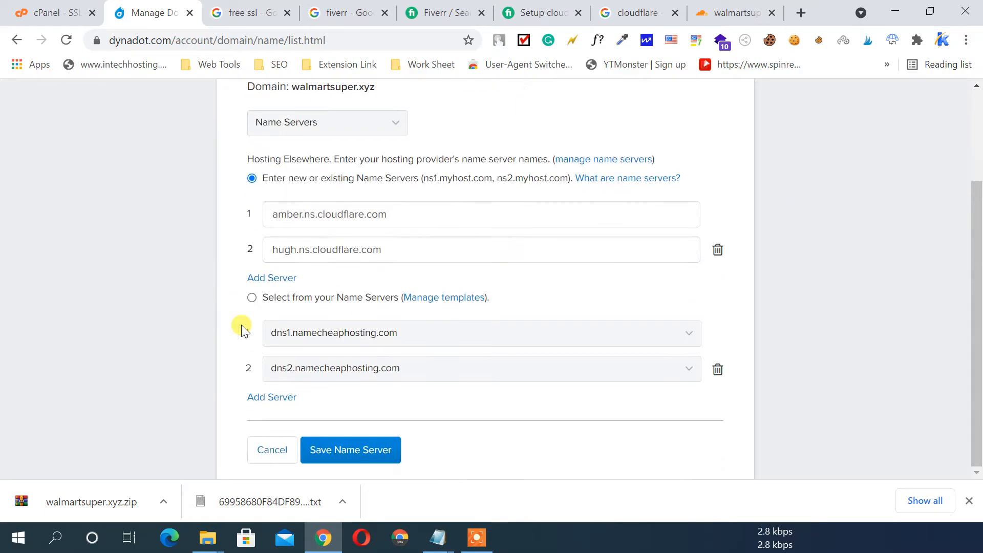
{"action": "left_click", "coordinate": [332, 455]}
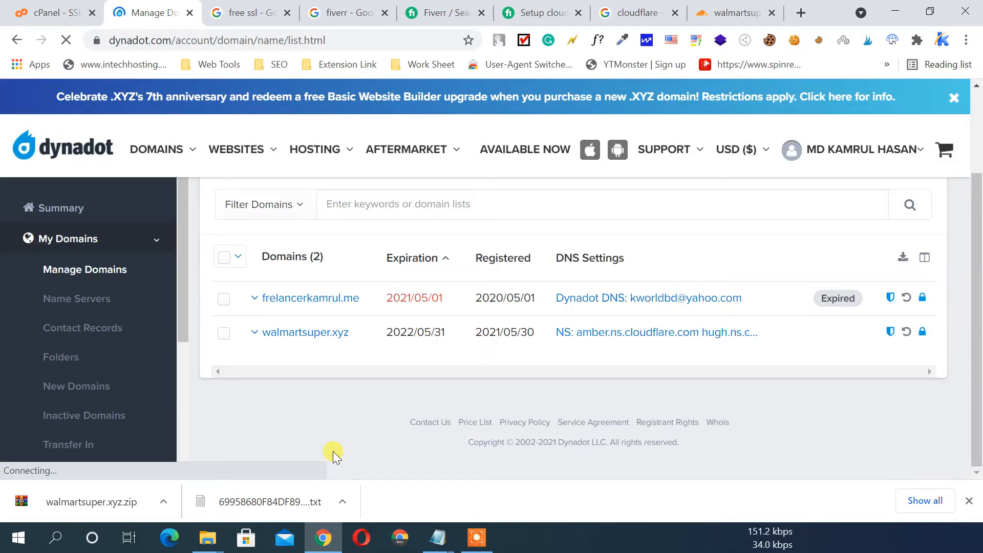
Back in Cloudflare, confirm 'Done, check nameservers' to reach walmartsuper.xyz's Quick Start Guide
{"action": "left_click", "coordinate": [731, 5]}
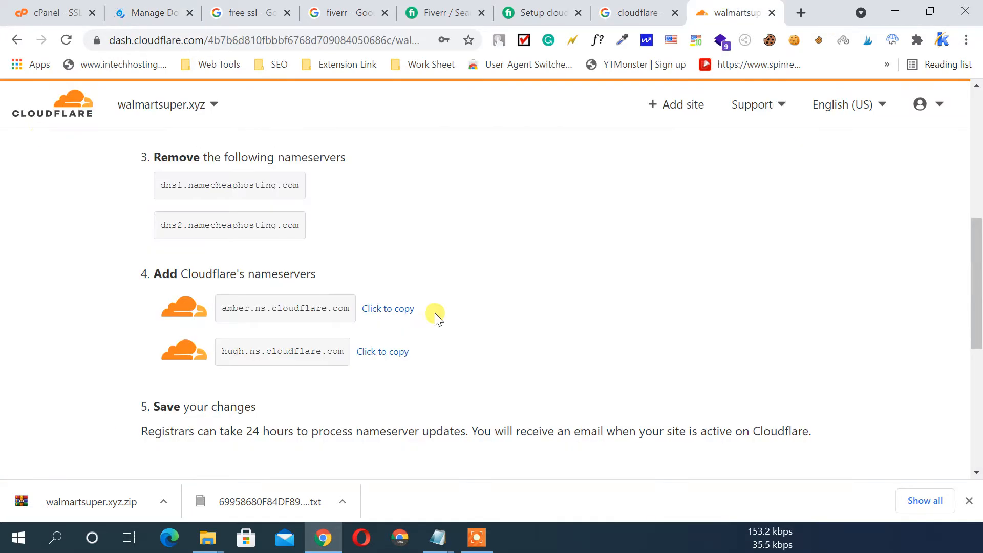
{"action": "scroll", "coordinate": [401, 282], "scroll_direction": "down", "scroll_amount": 3}
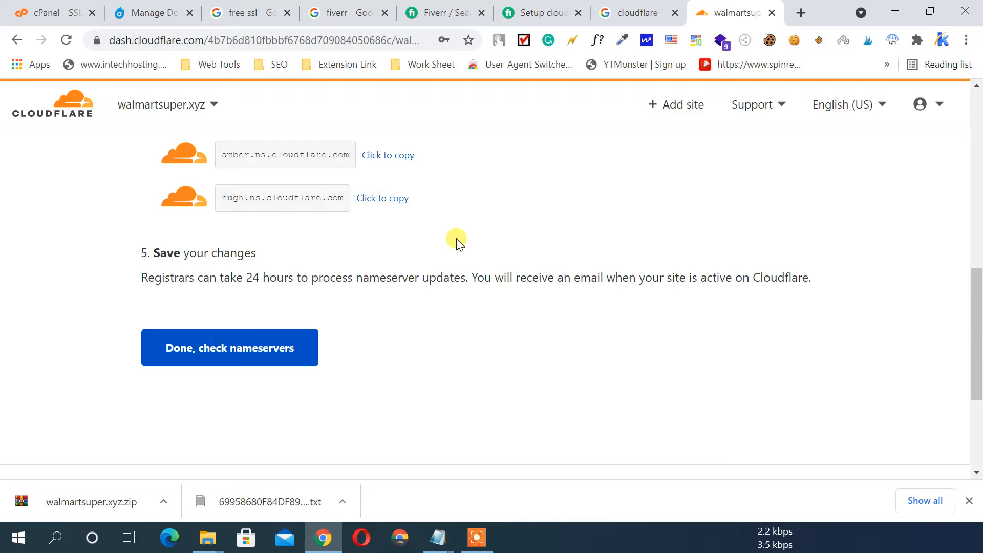
{"action": "left_click", "coordinate": [268, 357]}
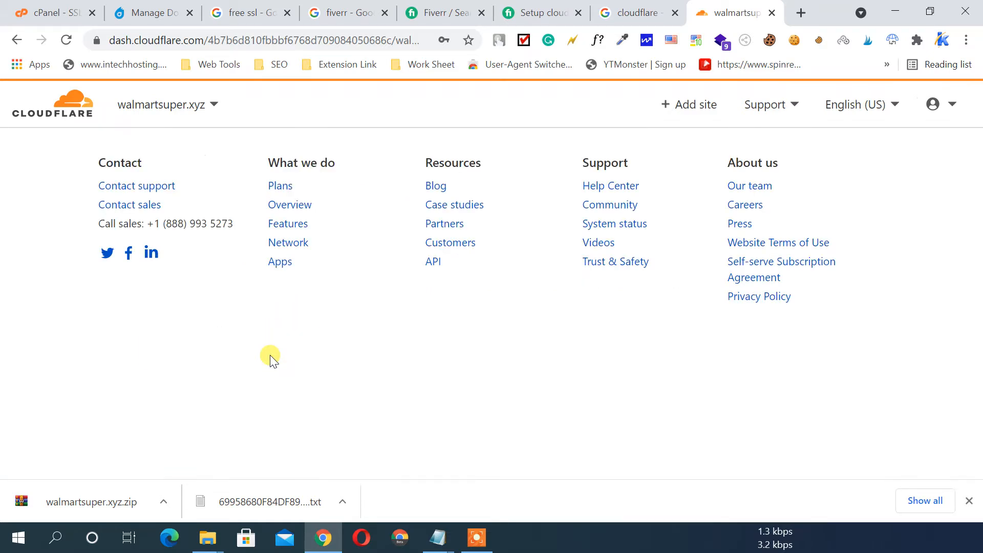
{"action": "scroll", "coordinate": [215, 328], "scroll_direction": "down", "scroll_amount": 1}
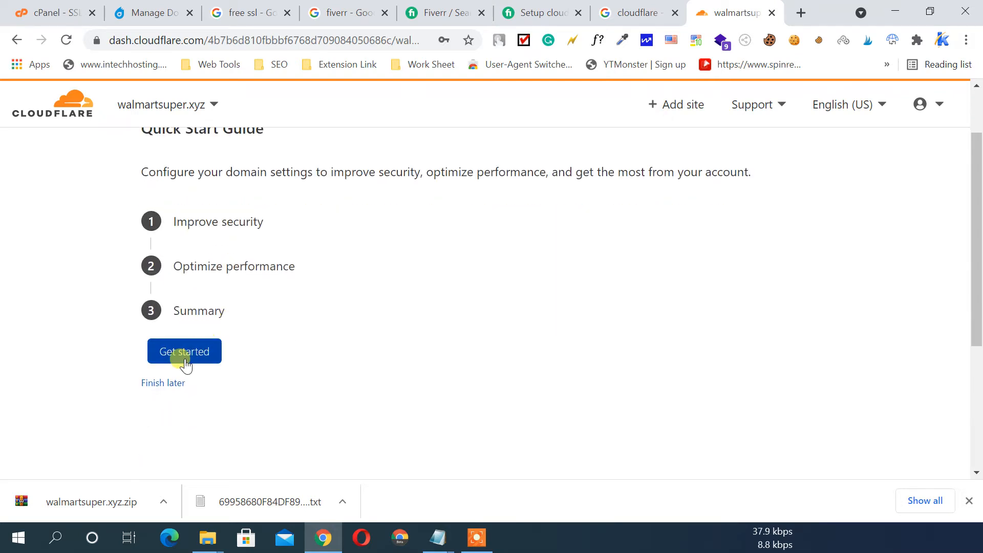
Finish the Quick Start Guide later and request a nameserver check
{"action": "left_click", "coordinate": [158, 384]}
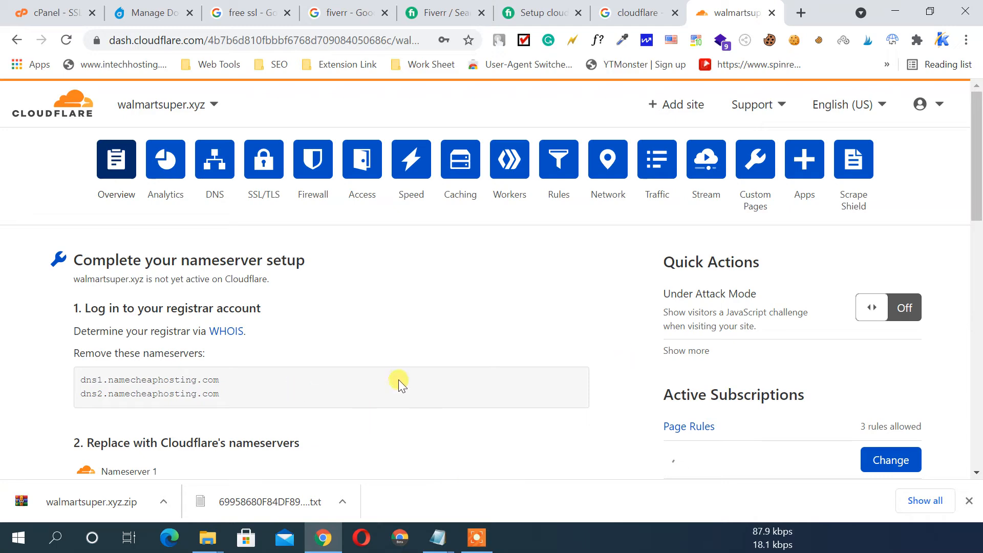
{"action": "scroll", "coordinate": [393, 377], "scroll_direction": "down", "scroll_amount": 9}
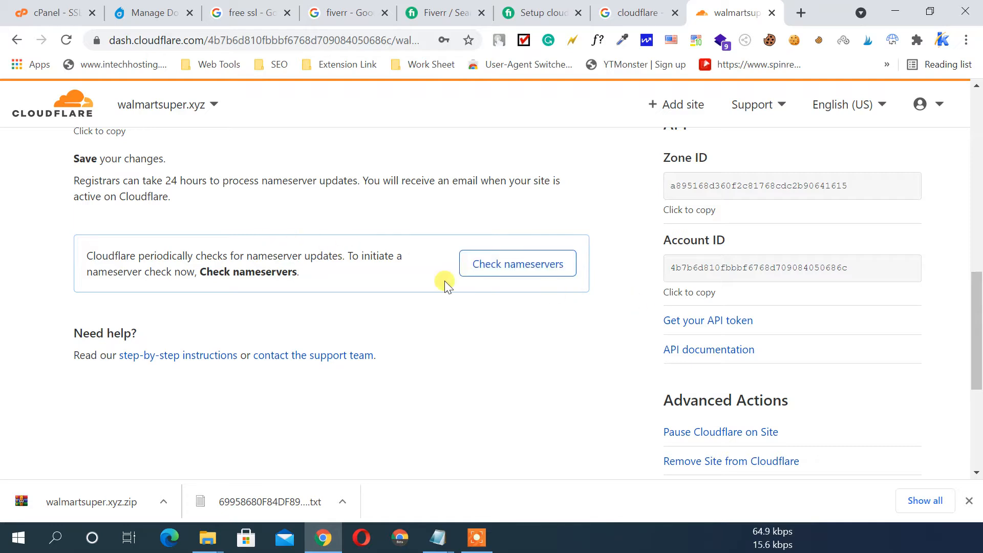
{"action": "left_click", "coordinate": [506, 267]}
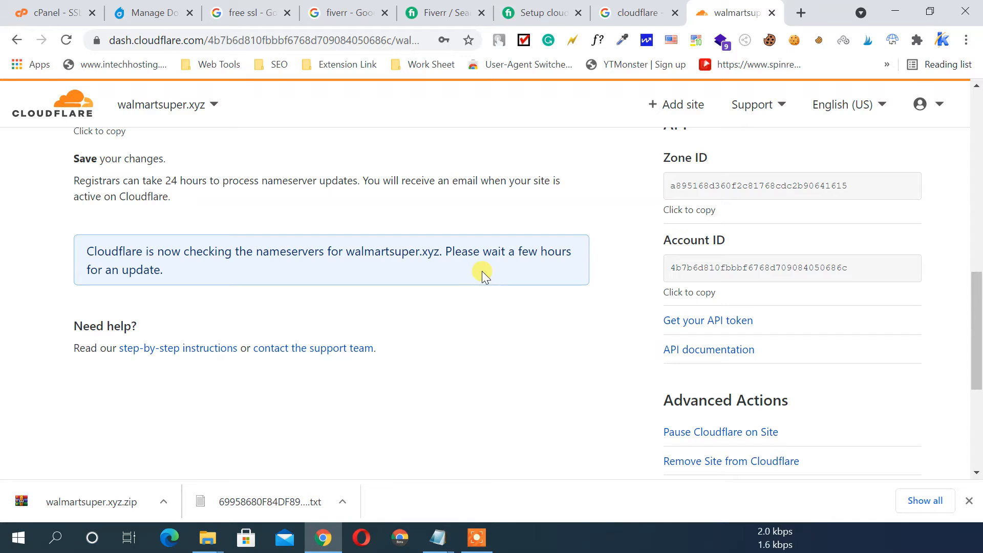
Reload the walmartsuper.xyz overview and request the nameserver check again
{"action": "scroll", "coordinate": [481, 271], "scroll_direction": "up", "scroll_amount": 1}
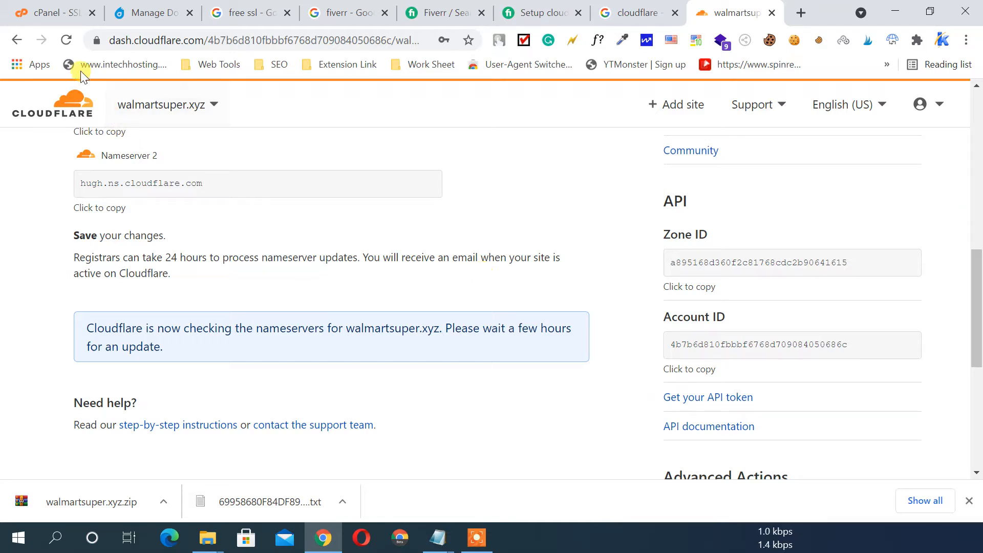
{"action": "left_click", "coordinate": [69, 41]}
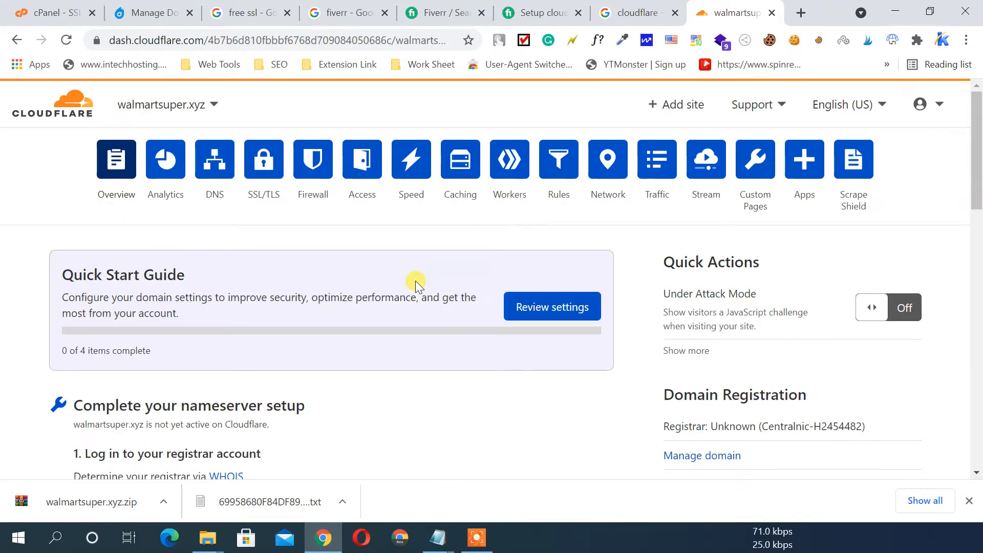
{"action": "scroll", "coordinate": [416, 280], "scroll_direction": "down", "scroll_amount": 10}
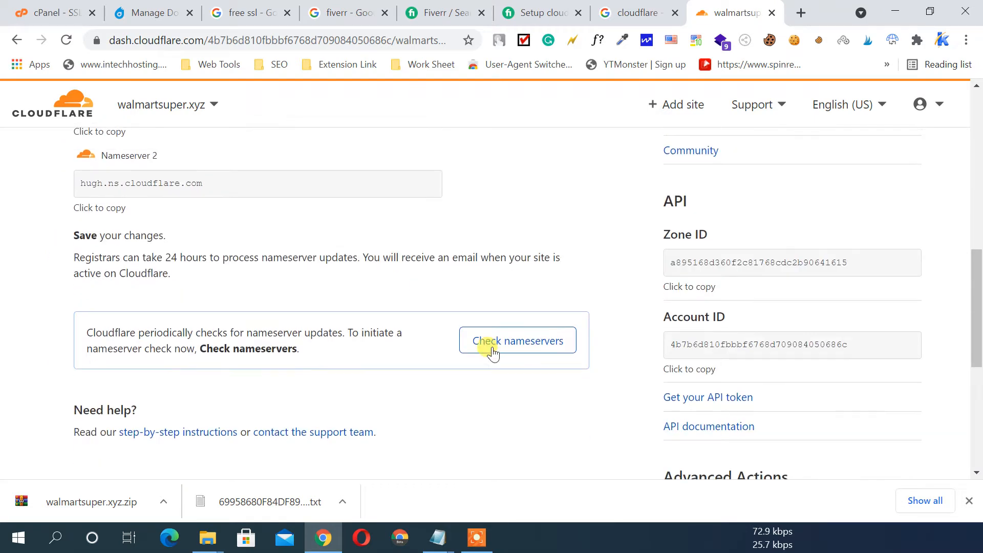
{"action": "left_click", "coordinate": [527, 348]}
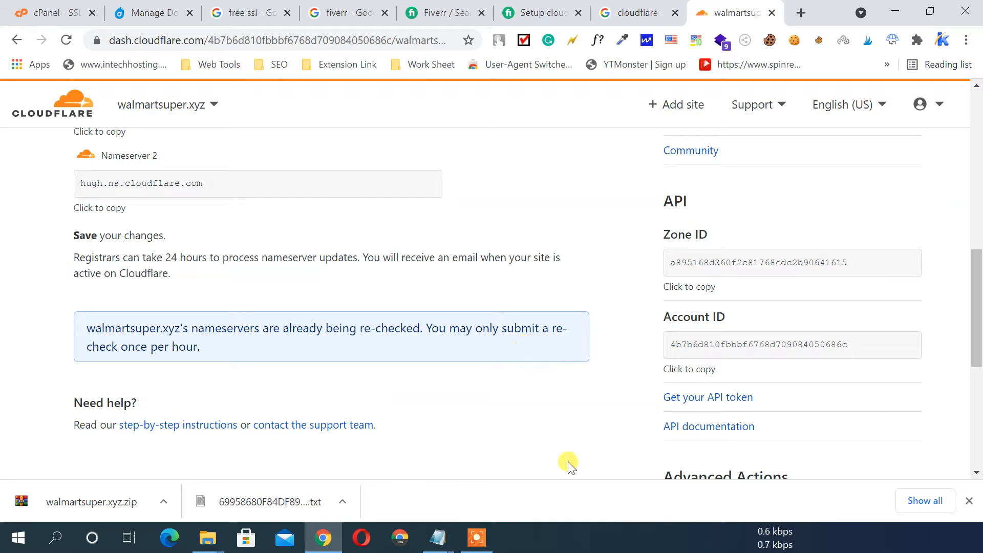
{"action": "left_click", "coordinate": [477, 537]}
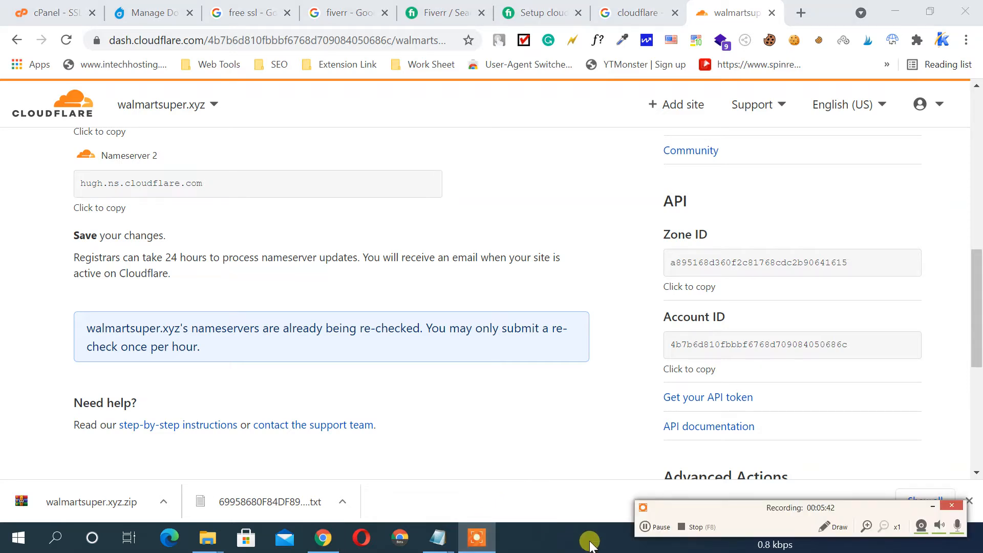
Highlight the 'Cloudflare is now protecting your site' message, then view walmartsuper.xyz's traffic Analytics
{"action": "left_click", "coordinate": [643, 529]}
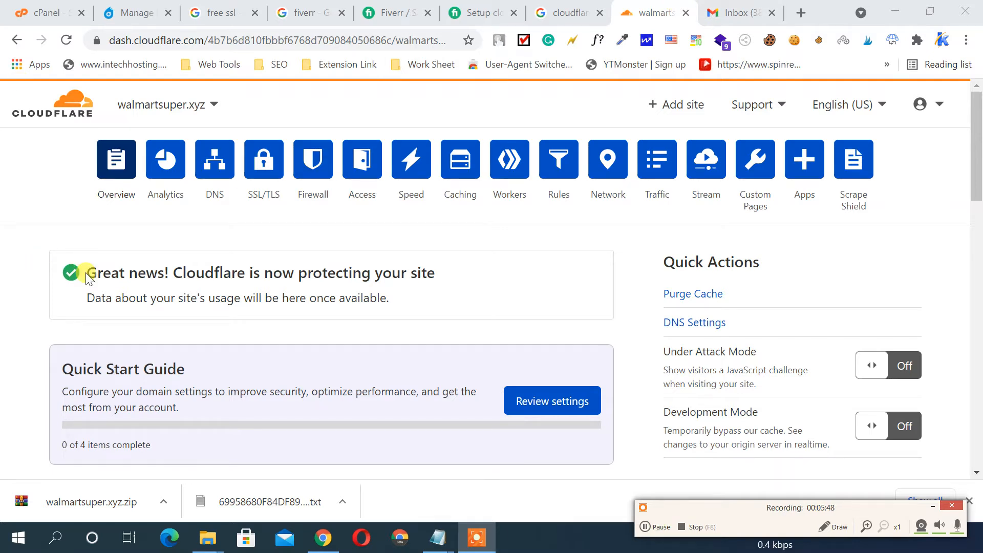
{"action": "left_click_drag", "start_coordinate": [88, 273], "coordinate": [435, 277]}
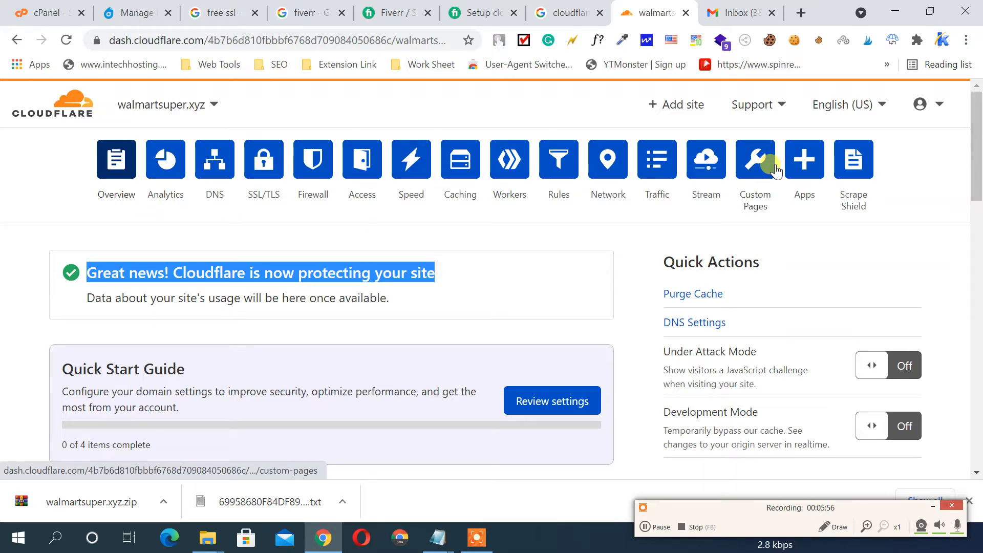
{"action": "left_click", "coordinate": [165, 163]}
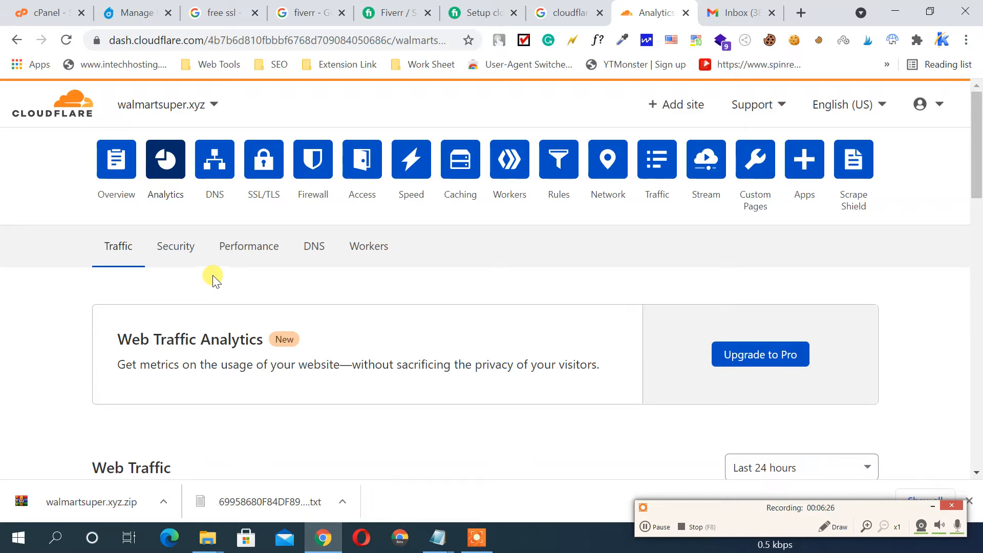
{"action": "scroll", "coordinate": [336, 289], "scroll_direction": "down", "scroll_amount": 1}
{"action": "scroll", "coordinate": [336, 290], "scroll_direction": "down", "scroll_amount": 4}
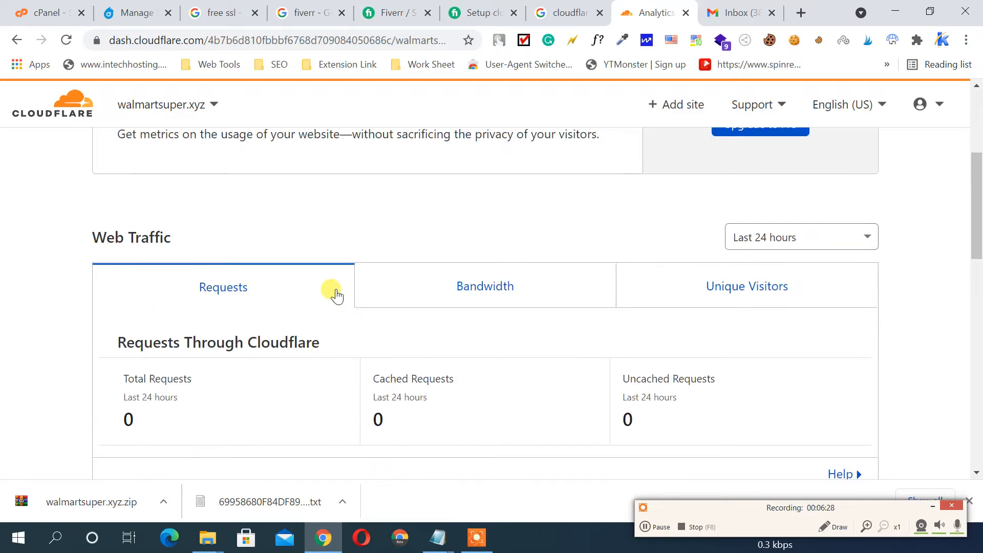
{"action": "scroll", "coordinate": [336, 290], "scroll_direction": "down", "scroll_amount": 8}
{"action": "scroll", "coordinate": [333, 286], "scroll_direction": "down", "scroll_amount": 4}
{"action": "scroll", "coordinate": [333, 285], "scroll_direction": "up", "scroll_amount": 15}
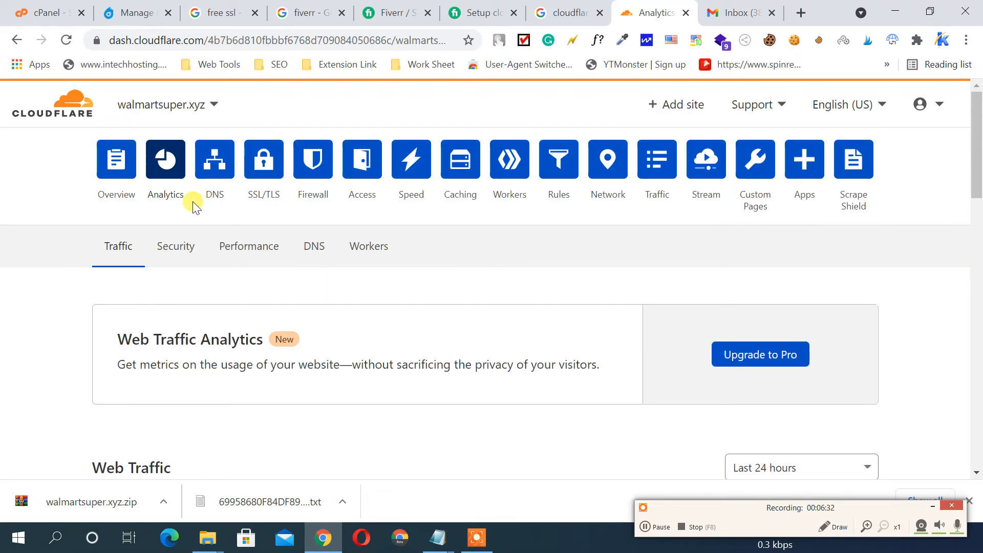
{"action": "left_click", "coordinate": [215, 164]}
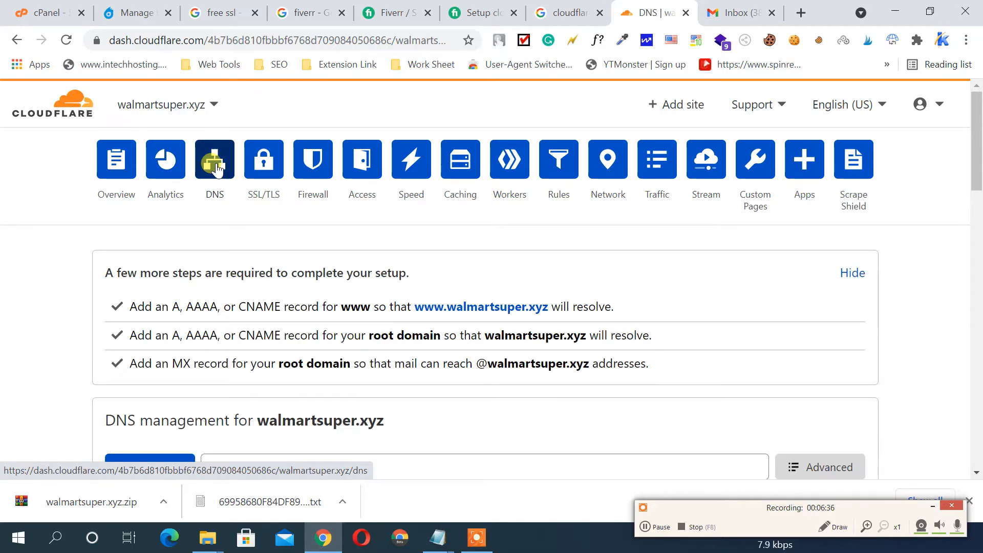
{"action": "scroll", "coordinate": [410, 249], "scroll_direction": "down", "scroll_amount": 4}
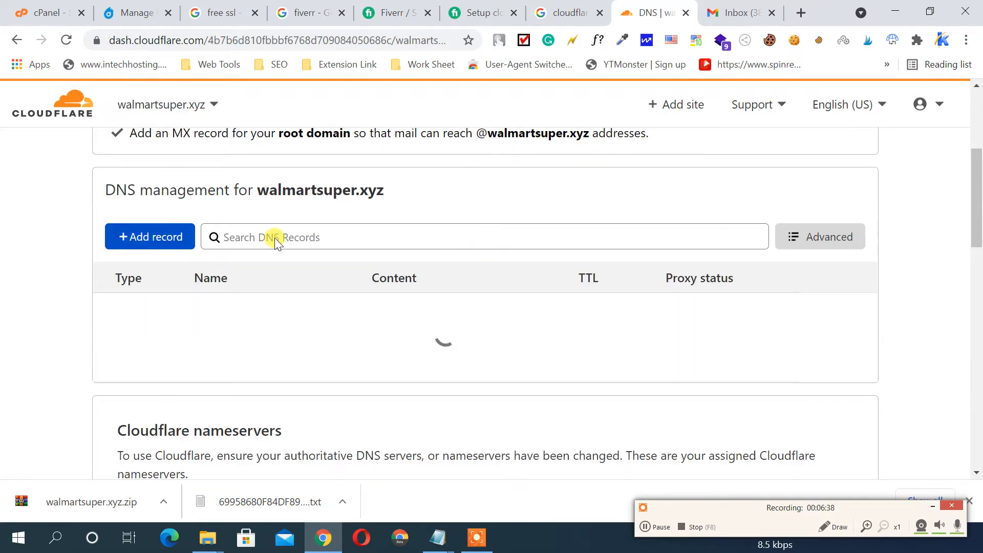
{"action": "scroll", "coordinate": [313, 230], "scroll_direction": "down", "scroll_amount": 5}
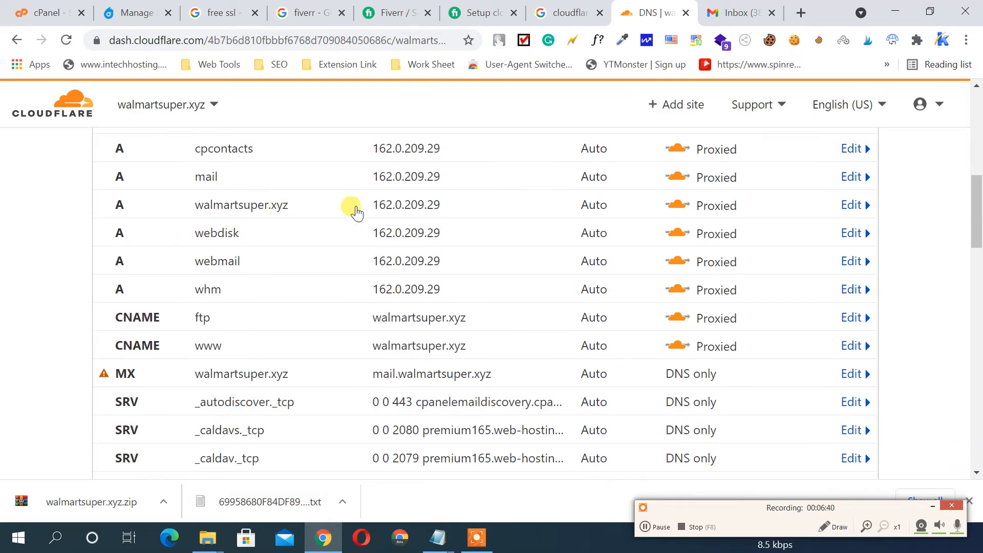
{"action": "scroll", "coordinate": [357, 212], "scroll_direction": "down", "scroll_amount": 10}
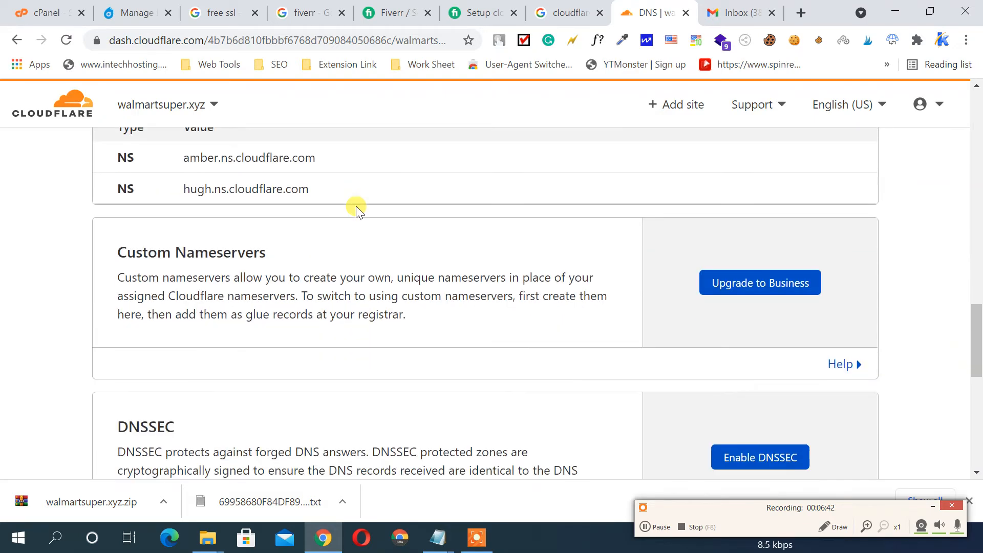
{"action": "scroll", "coordinate": [357, 210], "scroll_direction": "down", "scroll_amount": 9}
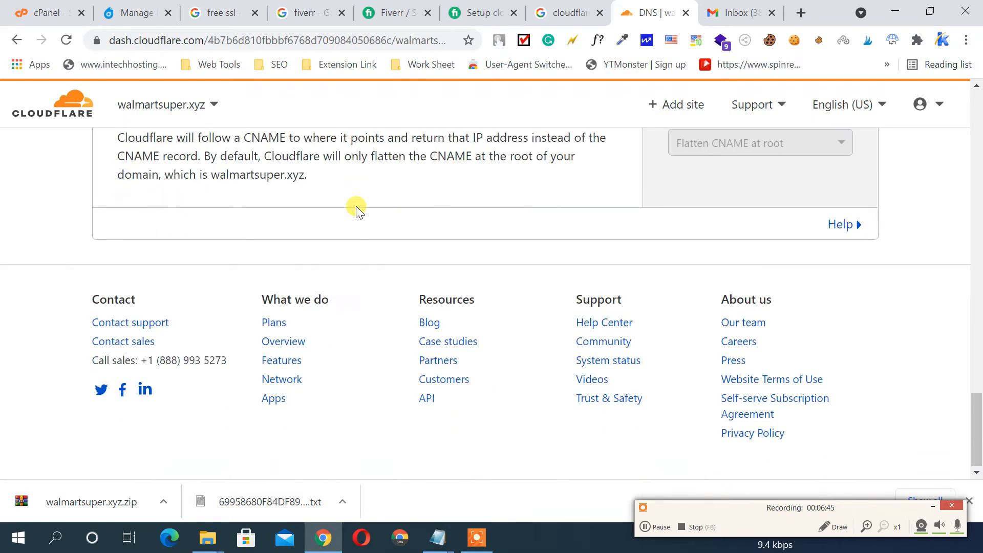
{"action": "scroll", "coordinate": [356, 206], "scroll_direction": "up", "scroll_amount": 20}
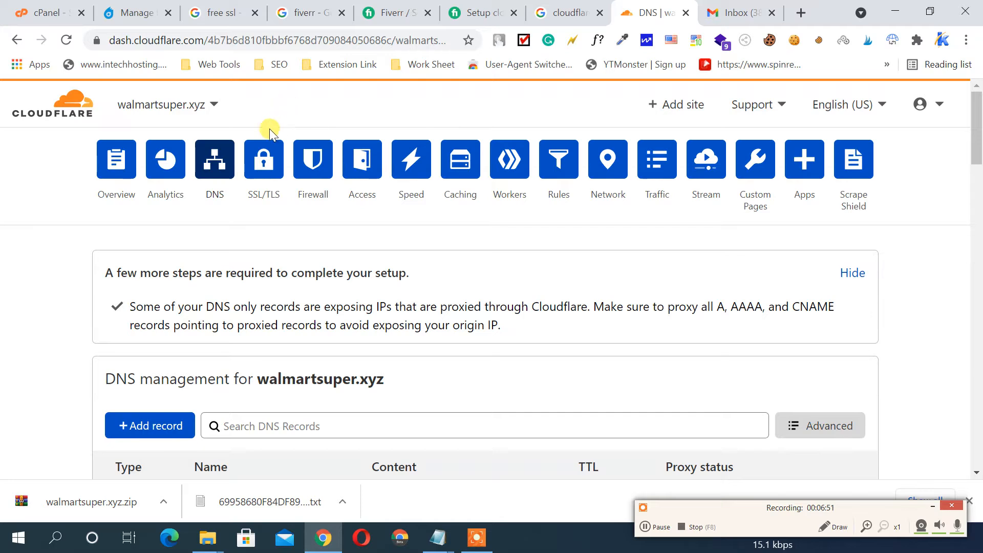
In SSL/TLS, check the Full encryption mode and switch the SSL/TLS Recommender On
{"action": "left_click", "coordinate": [266, 159]}
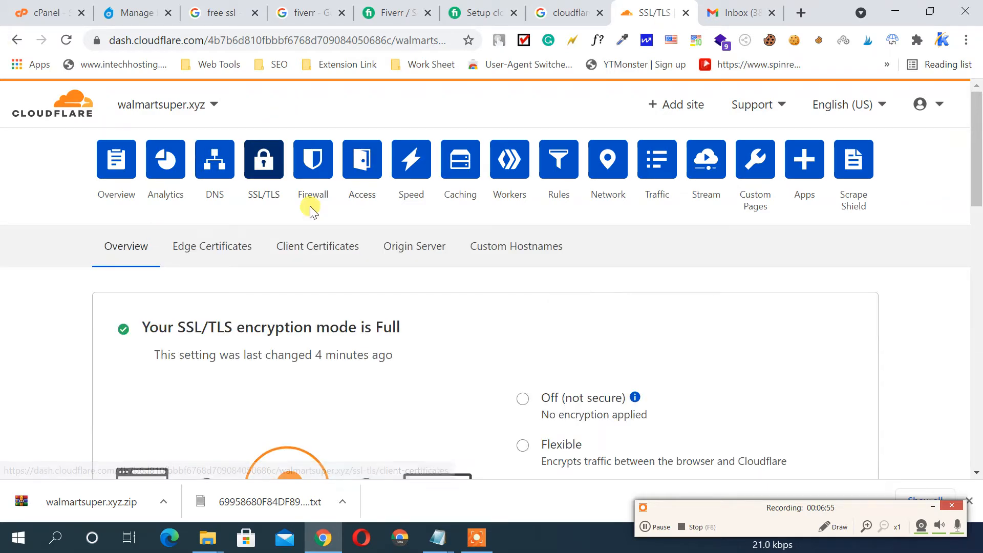
{"action": "scroll", "coordinate": [702, 248], "scroll_direction": "down", "scroll_amount": 1}
{"action": "scroll", "coordinate": [702, 248], "scroll_direction": "down", "scroll_amount": 2}
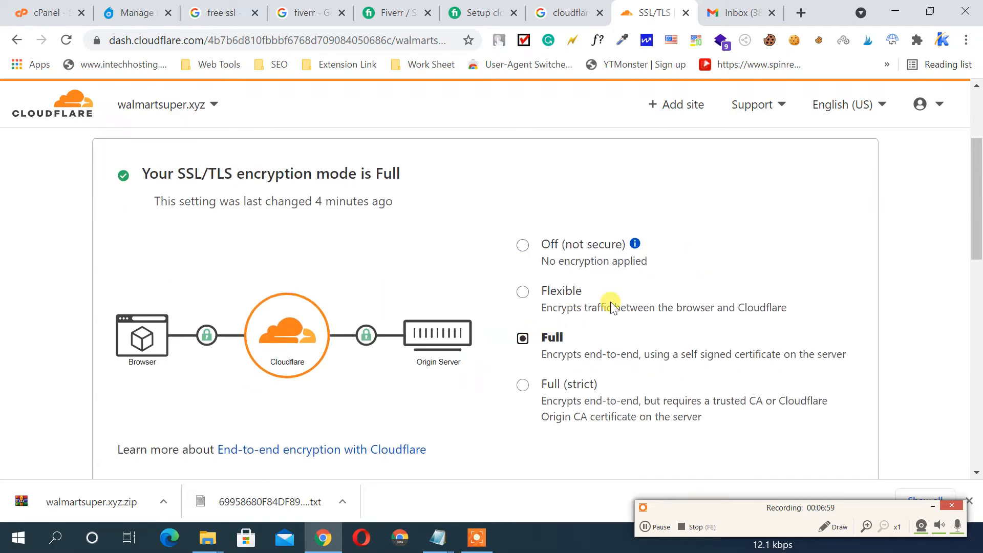
{"action": "scroll", "coordinate": [639, 281], "scroll_direction": "down", "scroll_amount": 4}
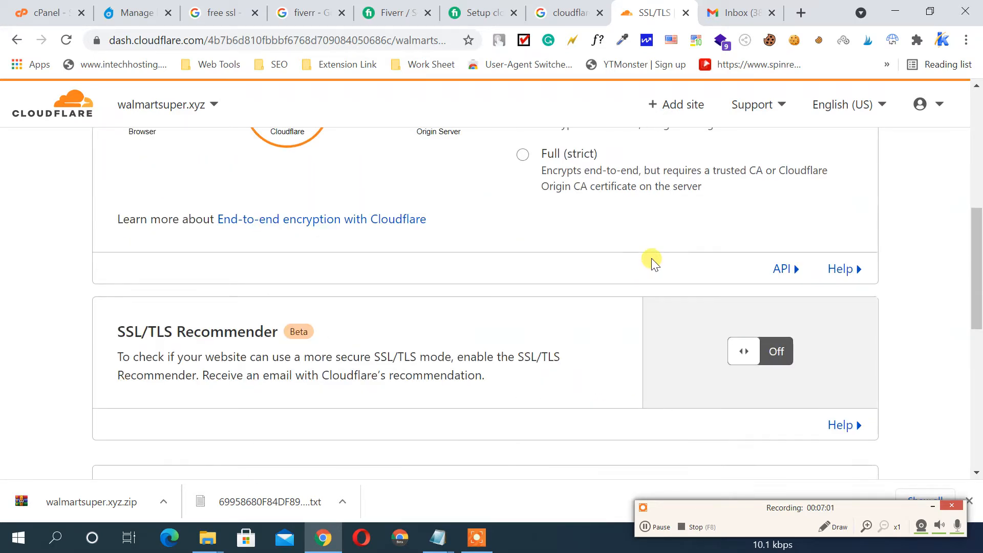
{"action": "scroll", "coordinate": [650, 260], "scroll_direction": "up", "scroll_amount": 3}
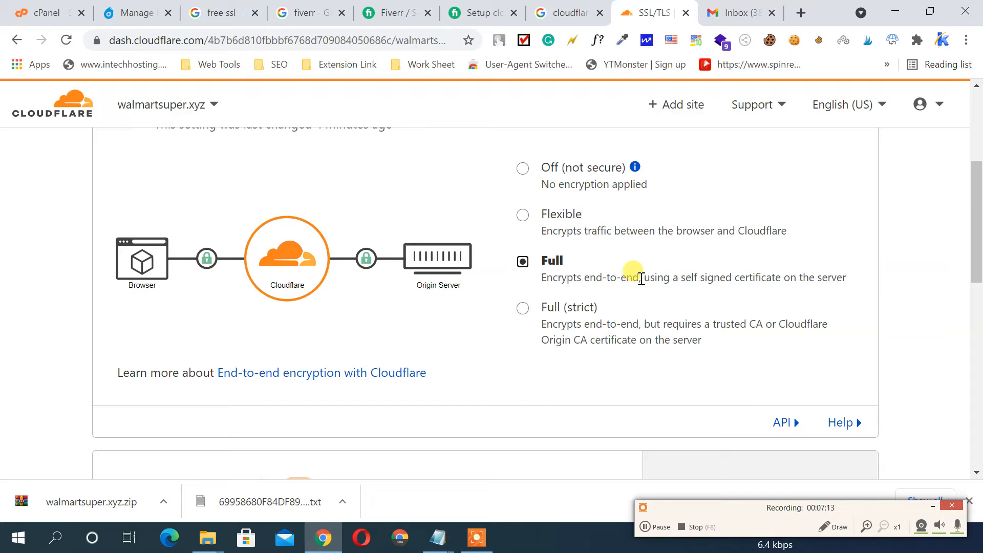
{"action": "scroll", "coordinate": [636, 274], "scroll_direction": "down", "scroll_amount": 4}
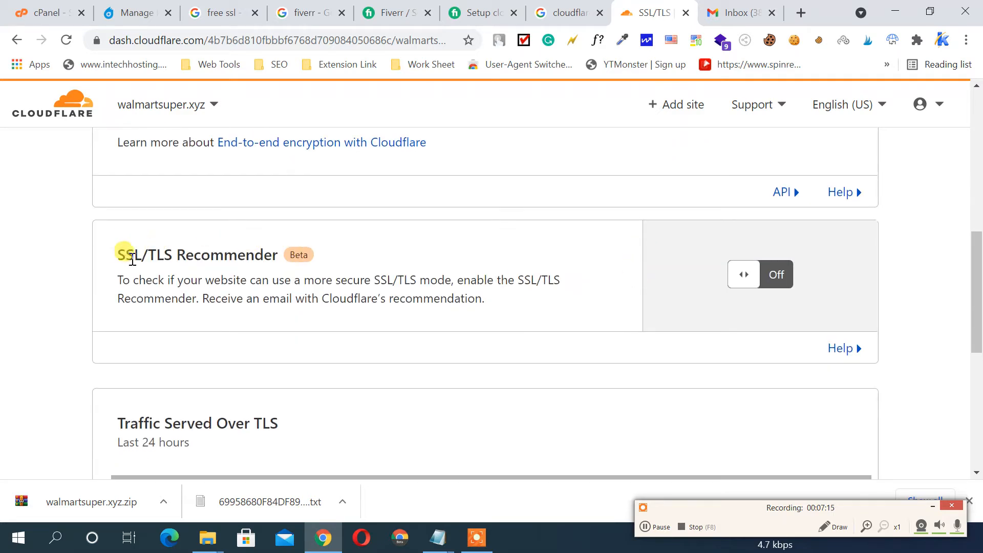
{"action": "left_click", "coordinate": [775, 279]}
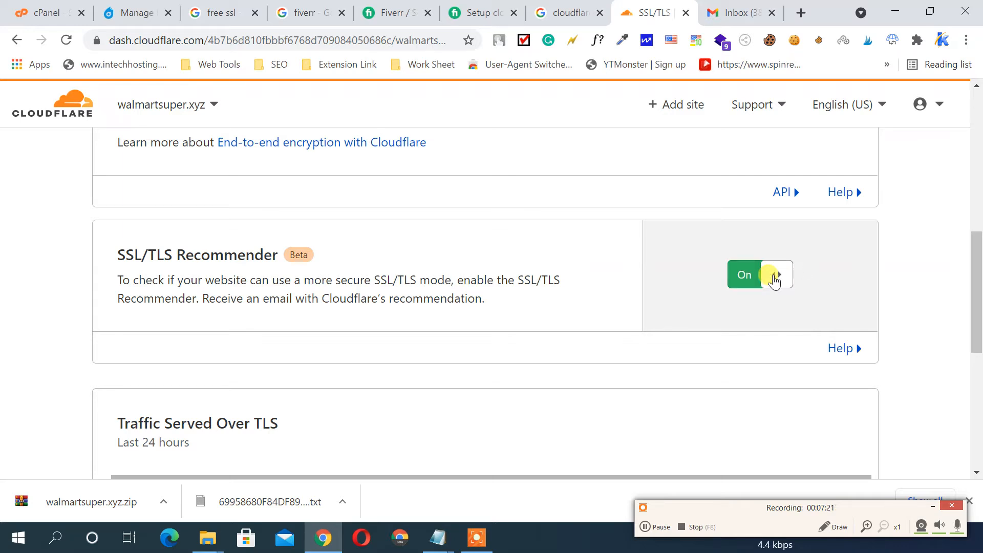
{"action": "scroll", "coordinate": [672, 261], "scroll_direction": "down", "scroll_amount": 4}
{"action": "scroll", "coordinate": [672, 260], "scroll_direction": "up", "scroll_amount": 10}
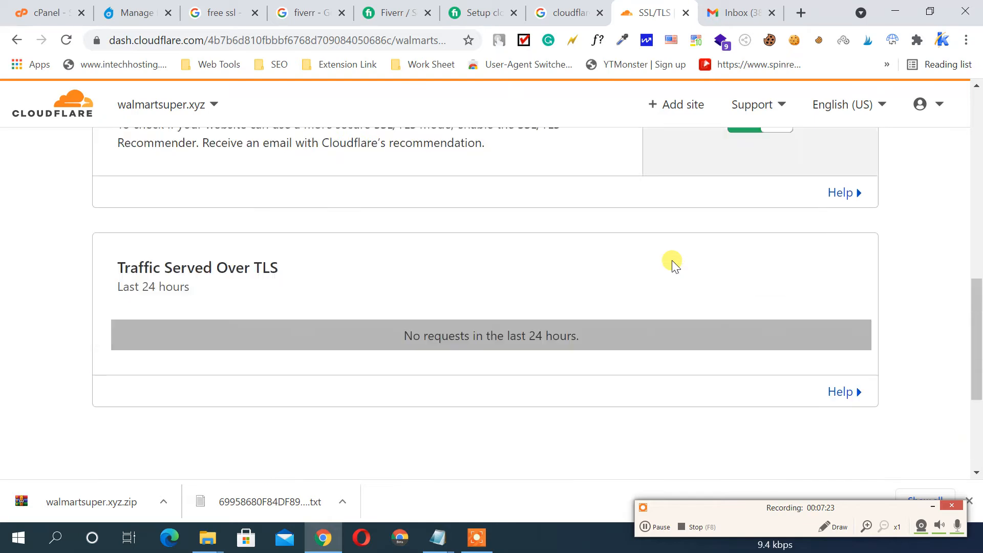
{"action": "scroll", "coordinate": [671, 260], "scroll_direction": "up", "scroll_amount": 1}
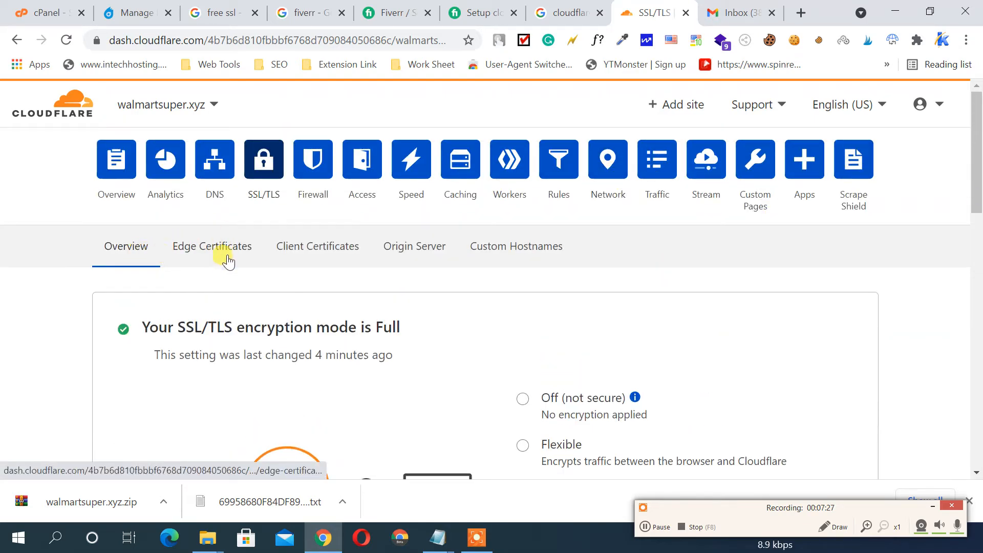
Show Edge Certificates and confirm the walmartsuper.xyz universal certificate is Active
{"action": "left_click", "coordinate": [190, 248]}
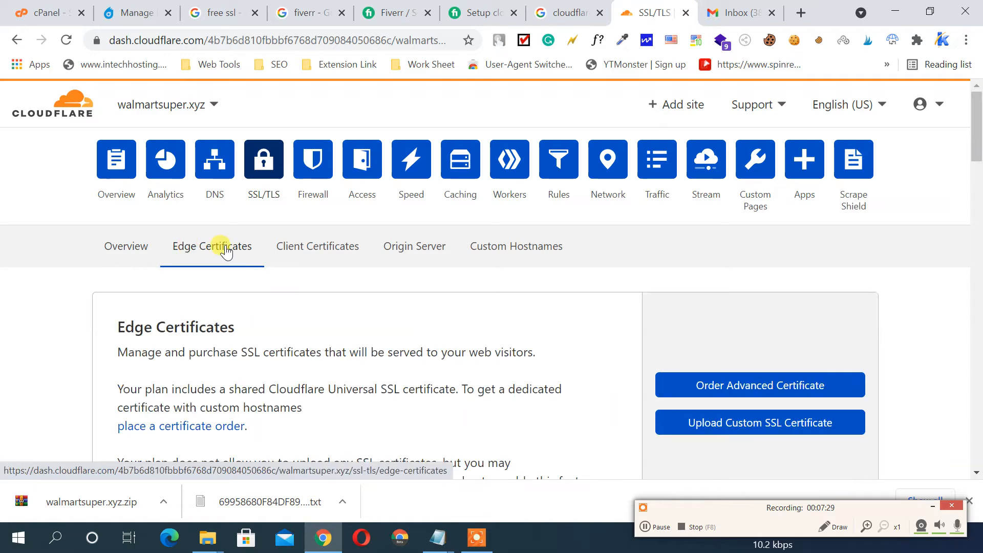
{"action": "scroll", "coordinate": [555, 268], "scroll_direction": "down", "scroll_amount": 4}
{"action": "scroll", "coordinate": [557, 271], "scroll_direction": "down", "scroll_amount": 4}
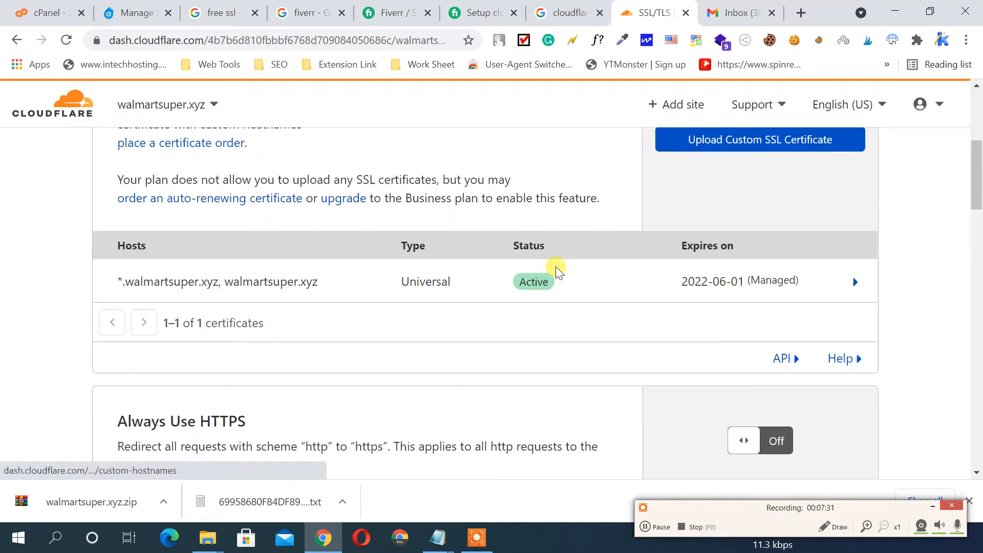
{"action": "scroll", "coordinate": [394, 281], "scroll_direction": "up", "scroll_amount": 12}
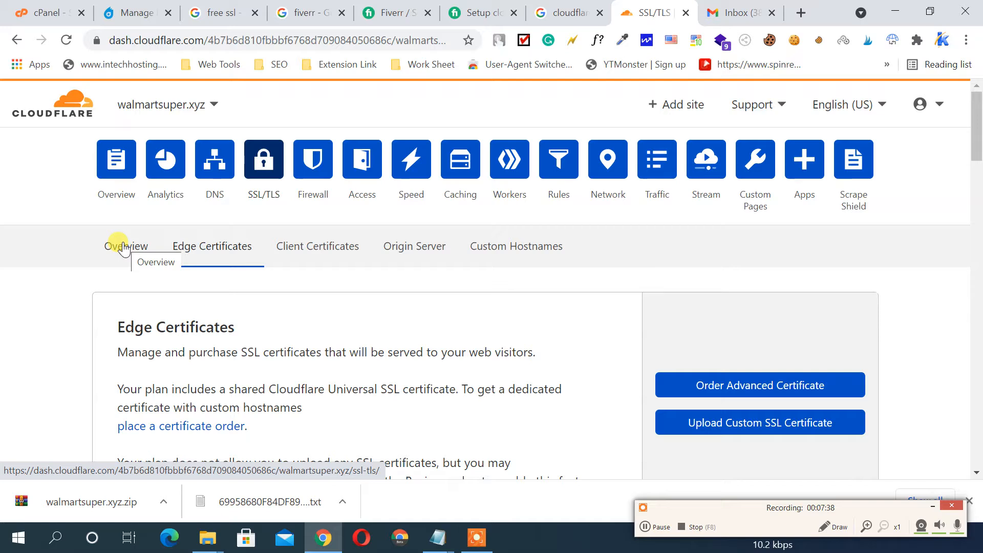
{"action": "scroll", "coordinate": [440, 266], "scroll_direction": "down", "scroll_amount": 7}
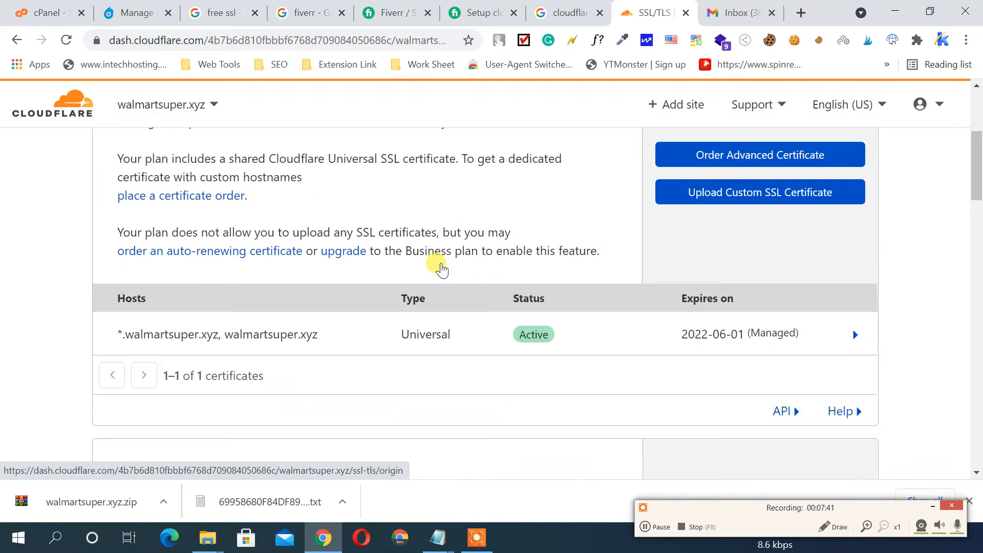
{"action": "scroll", "coordinate": [415, 265], "scroll_direction": "up", "scroll_amount": 1}
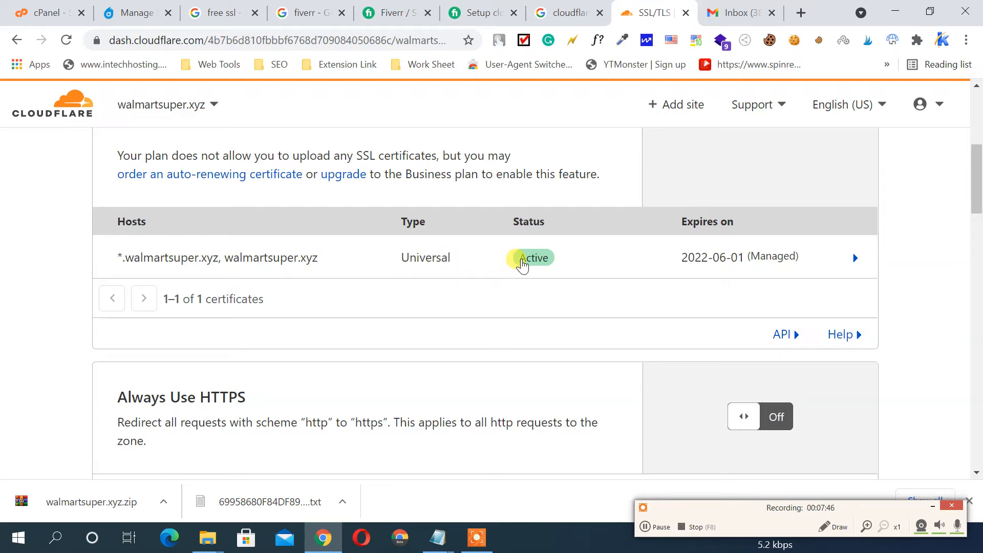
{"action": "scroll", "coordinate": [520, 261], "scroll_direction": "down", "scroll_amount": 3}
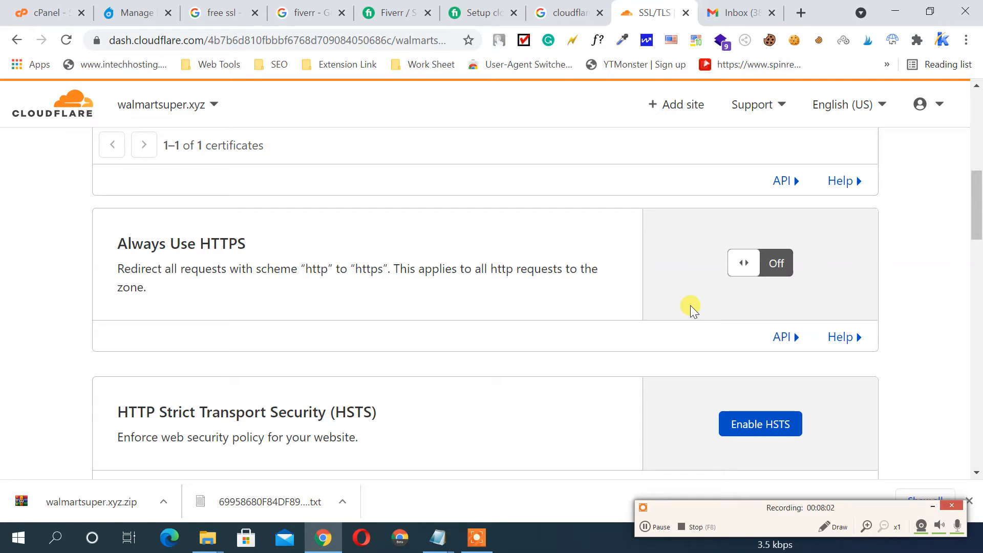
Turn on Always Use HTTPS so all HTTP requests redirect to HTTPS
{"action": "left_click", "coordinate": [757, 262]}
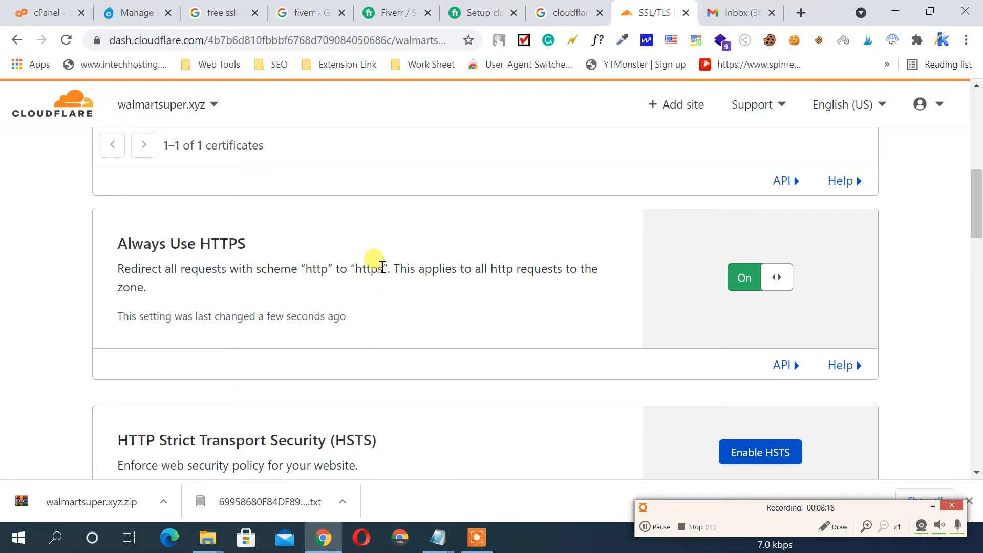
{"action": "scroll", "coordinate": [382, 267], "scroll_direction": "down", "scroll_amount": 3}
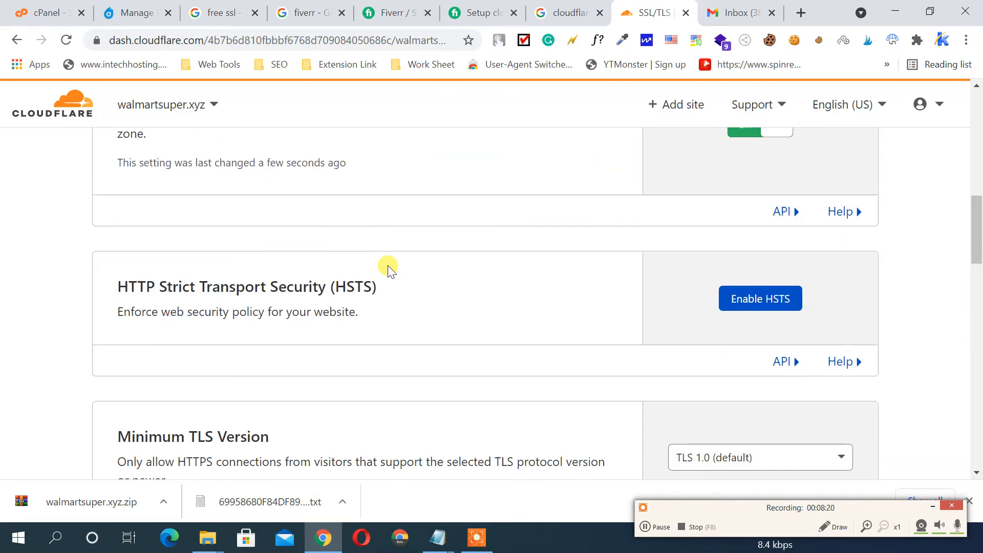
{"action": "scroll", "coordinate": [388, 267], "scroll_direction": "down", "scroll_amount": 3}
{"action": "scroll", "coordinate": [388, 266], "scroll_direction": "down", "scroll_amount": 2}
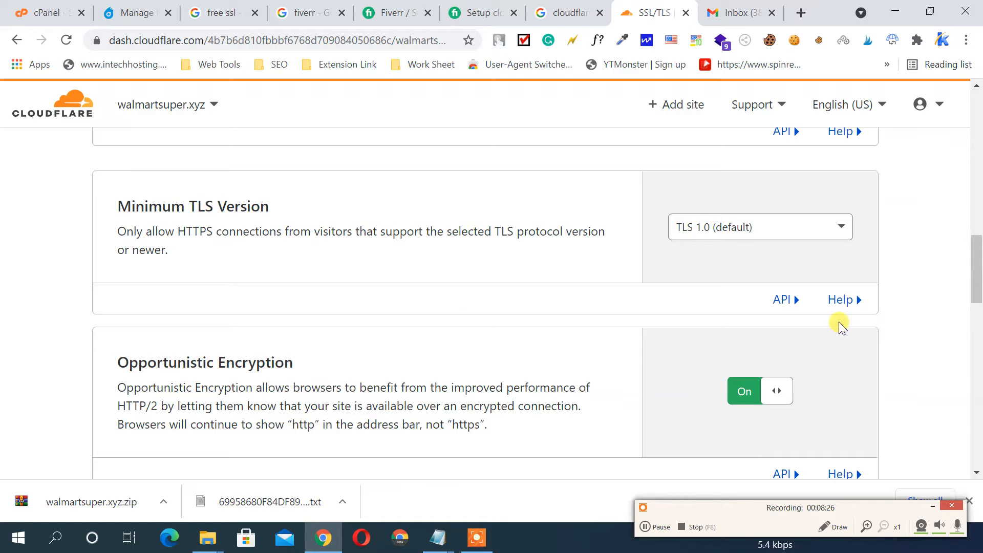
Check the Minimum TLS Version choices and leave it at TLS 1.0
{"action": "left_click", "coordinate": [729, 236]}
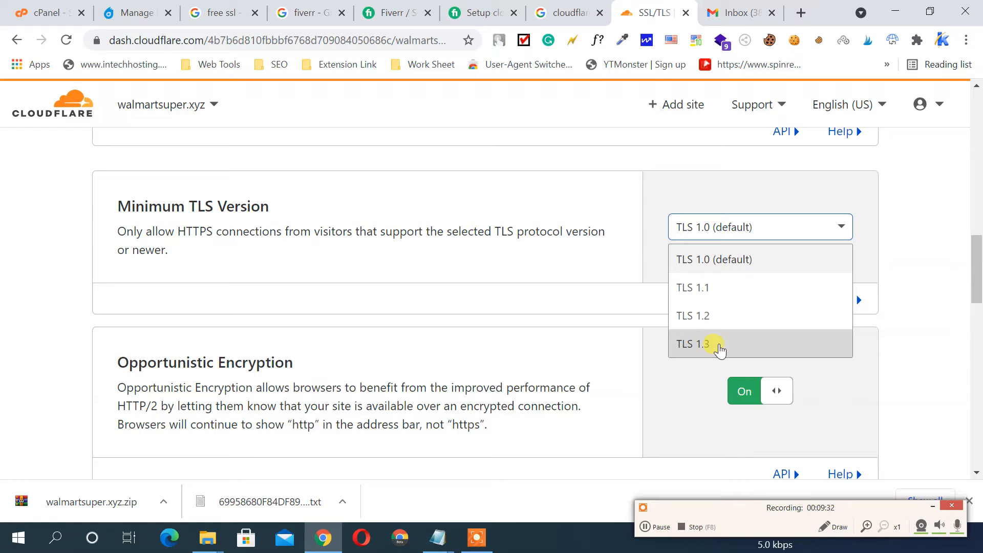
{"action": "left_click", "coordinate": [611, 288]}
{"action": "scroll", "coordinate": [614, 289], "scroll_direction": "down", "scroll_amount": 1}
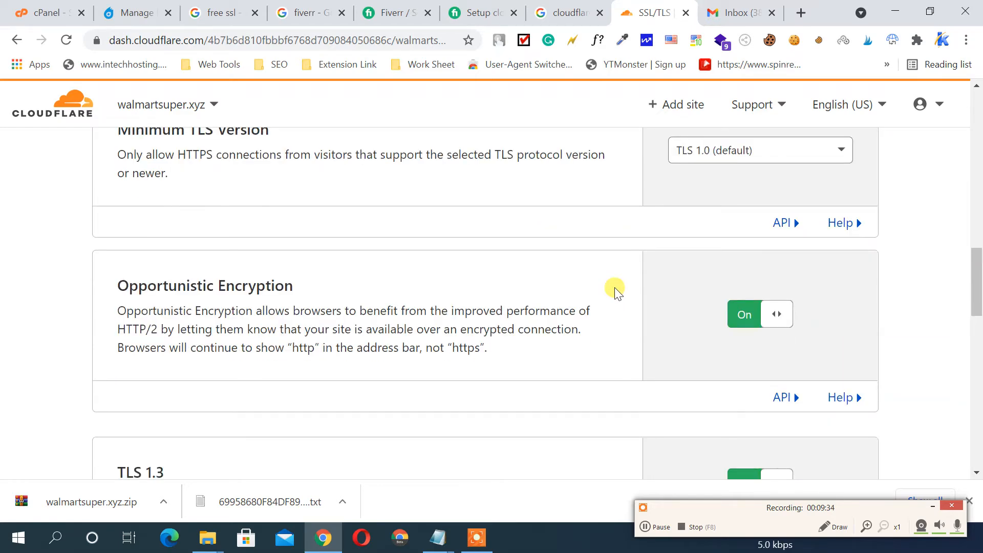
{"action": "scroll", "coordinate": [616, 291], "scroll_direction": "down", "scroll_amount": 2}
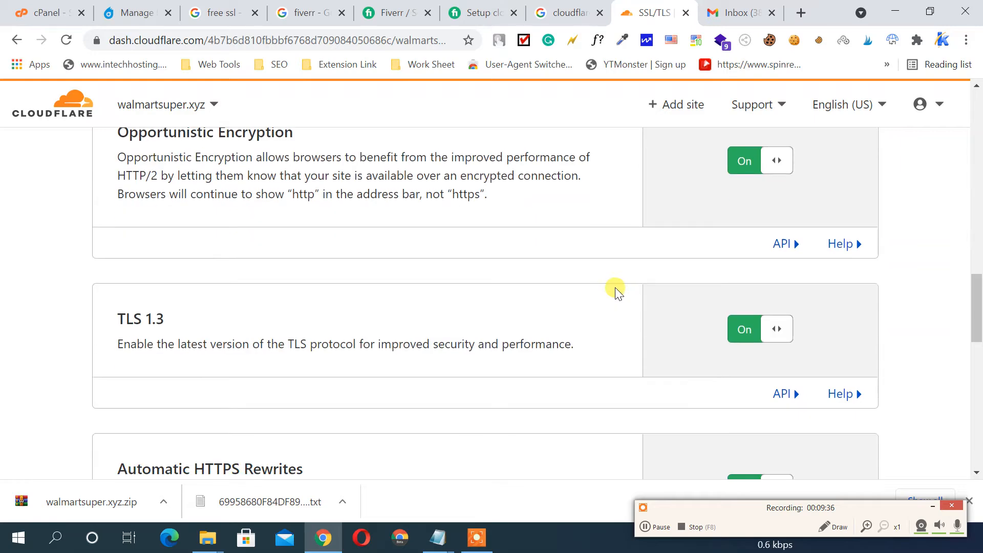
{"action": "scroll", "coordinate": [618, 291], "scroll_direction": "down", "scroll_amount": 1}
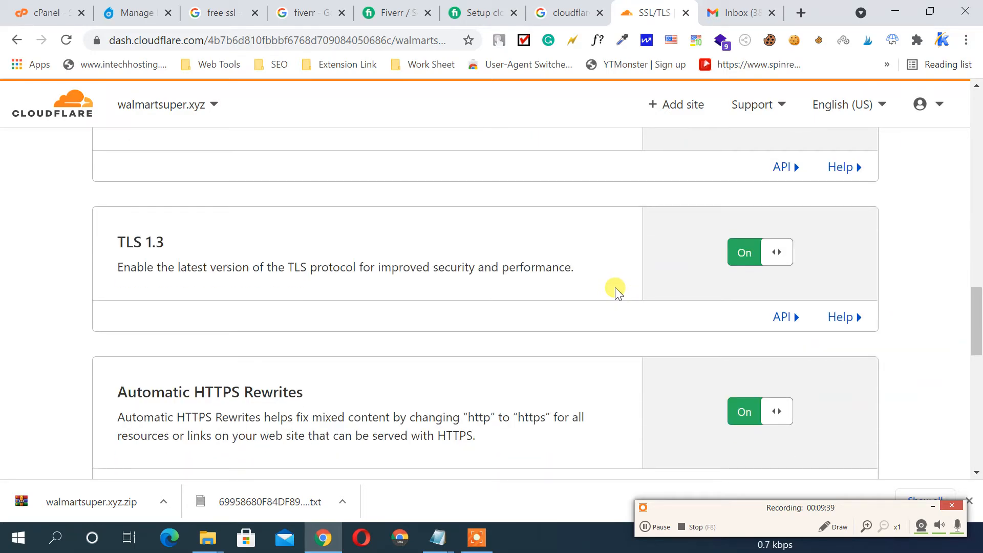
{"action": "scroll", "coordinate": [615, 287], "scroll_direction": "down", "scroll_amount": 3}
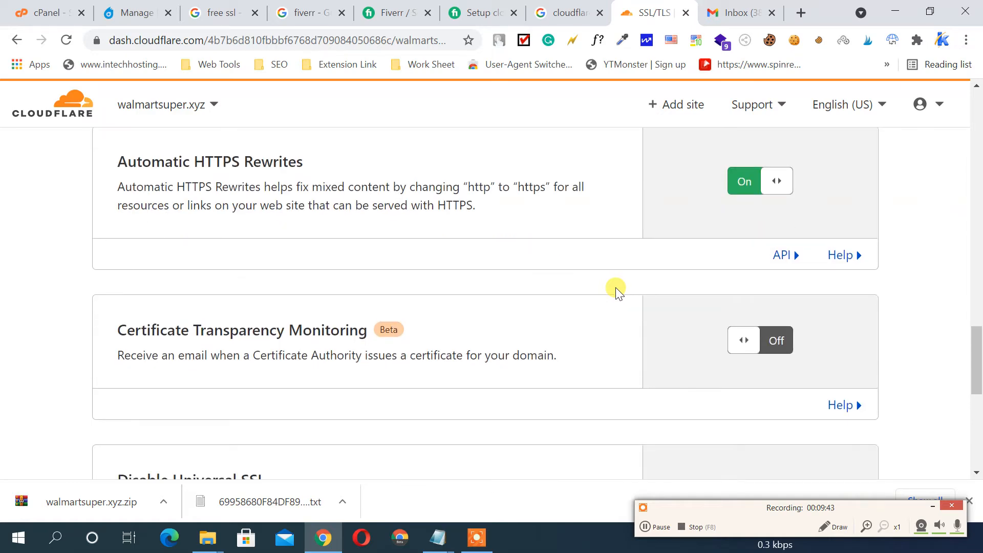
{"action": "scroll", "coordinate": [618, 289], "scroll_direction": "up", "scroll_amount": 8}
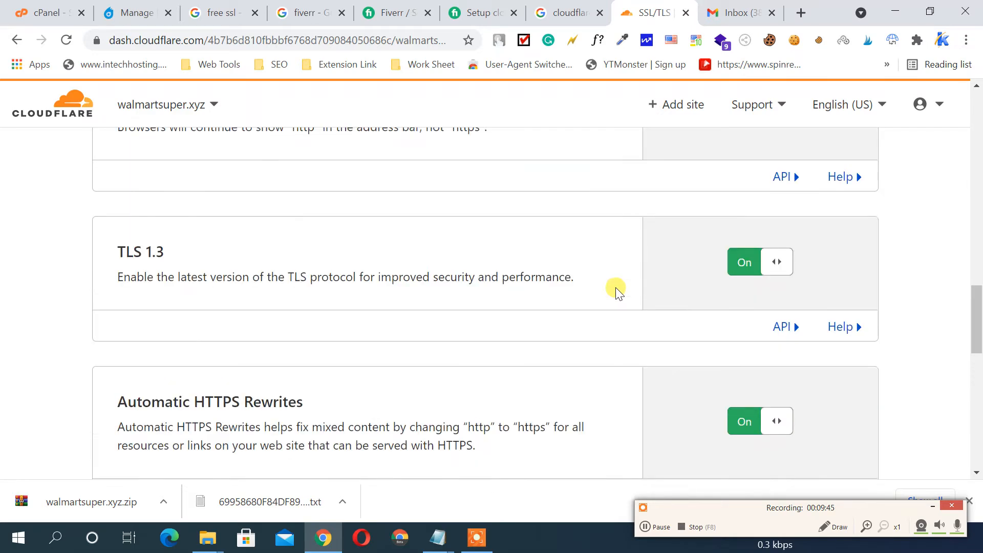
{"action": "scroll", "coordinate": [617, 290], "scroll_direction": "up", "scroll_amount": 1}
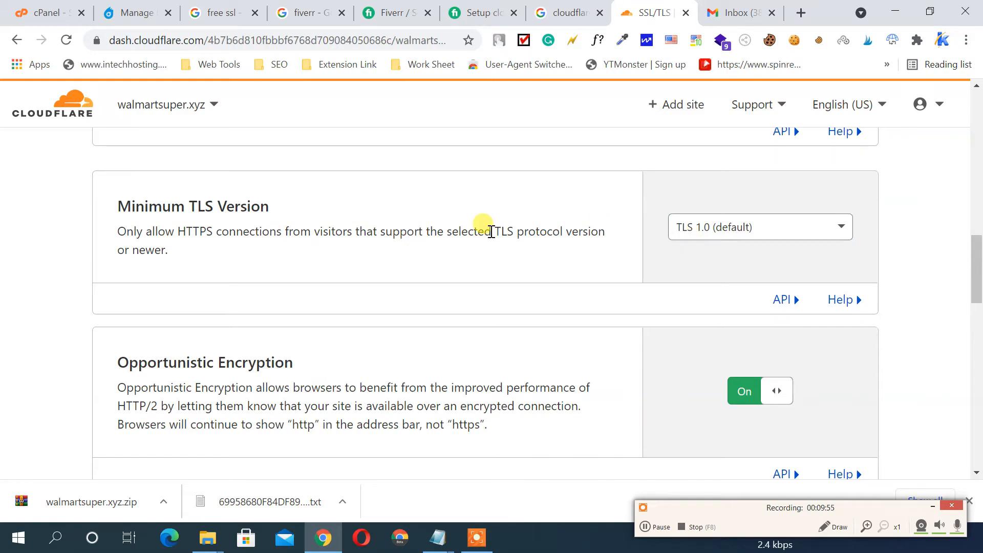
{"action": "scroll", "coordinate": [491, 232], "scroll_direction": "down", "scroll_amount": 3}
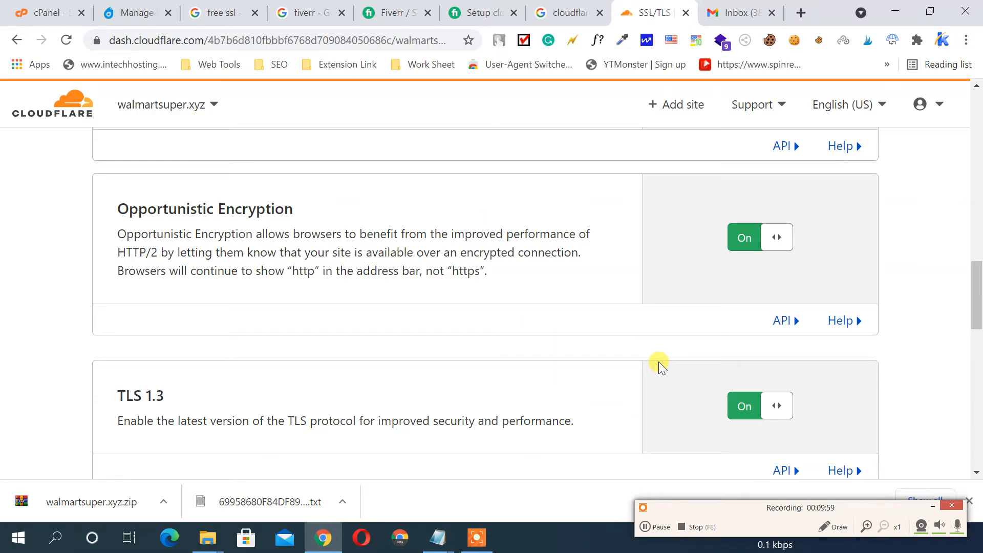
{"action": "scroll", "coordinate": [680, 290], "scroll_direction": "up", "scroll_amount": 6}
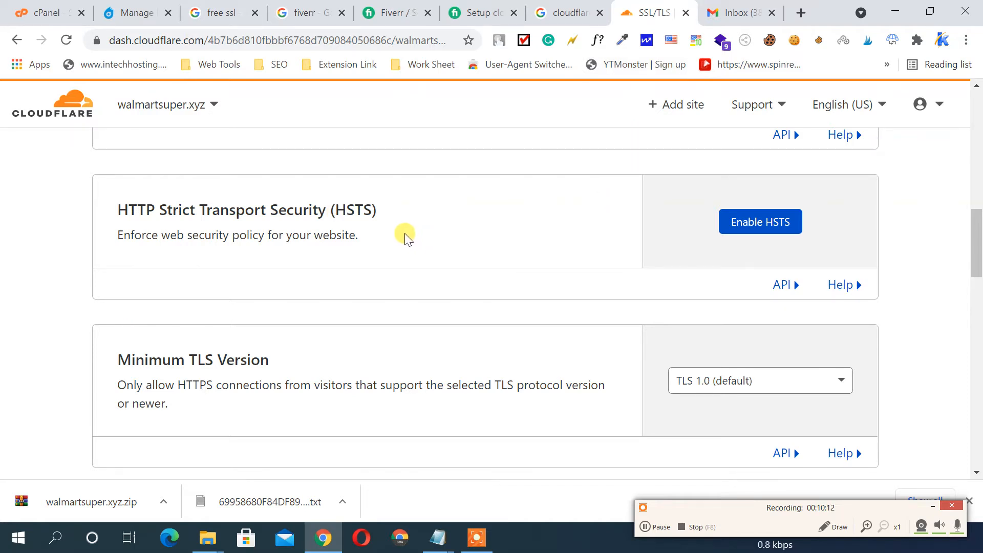
Switch Certificate Transparency Monitoring On, then go to Client Certificates
{"action": "scroll", "coordinate": [404, 233], "scroll_direction": "down", "scroll_amount": 8}
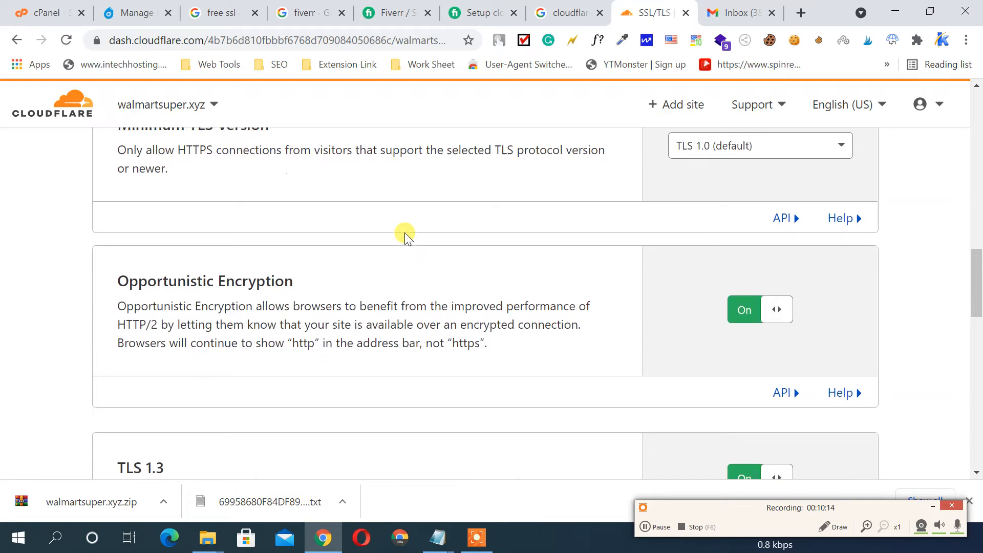
{"action": "scroll", "coordinate": [404, 233], "scroll_direction": "down", "scroll_amount": 4}
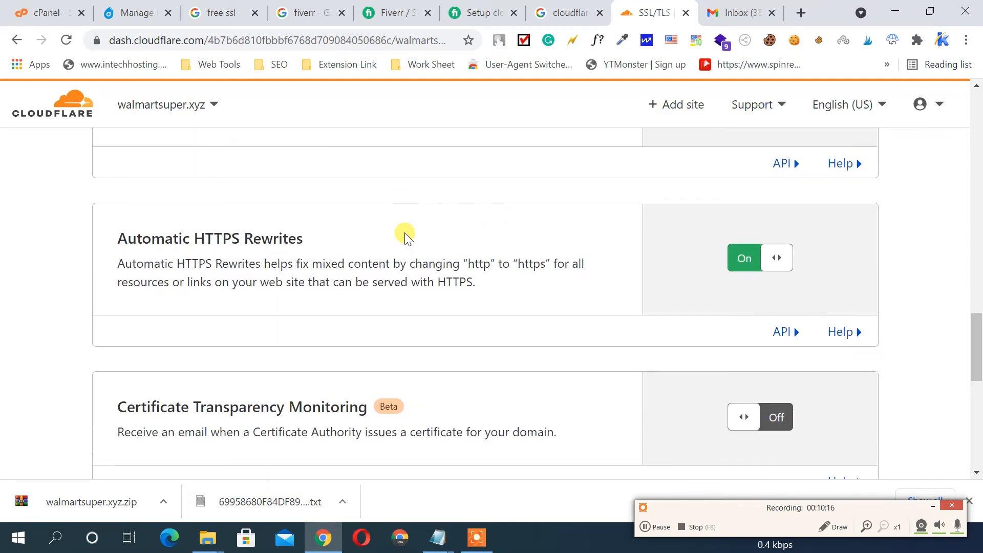
{"action": "scroll", "coordinate": [404, 232], "scroll_direction": "down", "scroll_amount": 2}
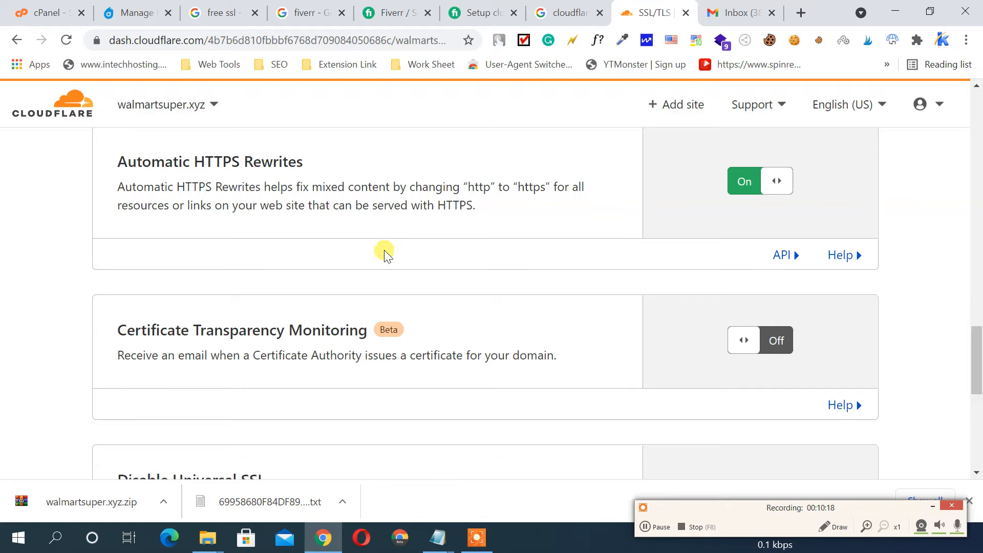
{"action": "left_click", "coordinate": [758, 340]}
{"action": "scroll", "coordinate": [585, 285], "scroll_direction": "down", "scroll_amount": 3}
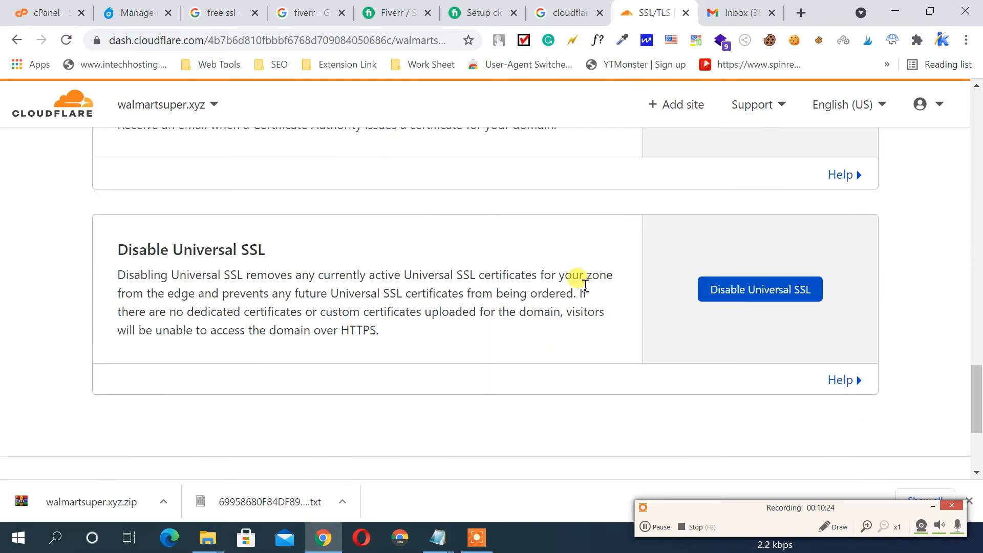
{"action": "scroll", "coordinate": [585, 284], "scroll_direction": "down", "scroll_amount": 3}
{"action": "scroll", "coordinate": [585, 283], "scroll_direction": "up", "scroll_amount": 20}
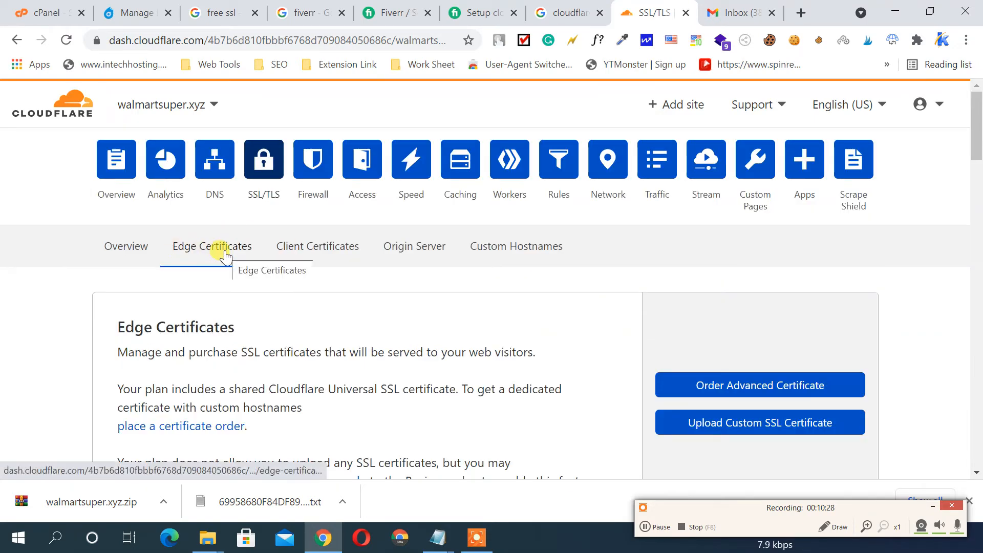
{"action": "left_click", "coordinate": [321, 255]}
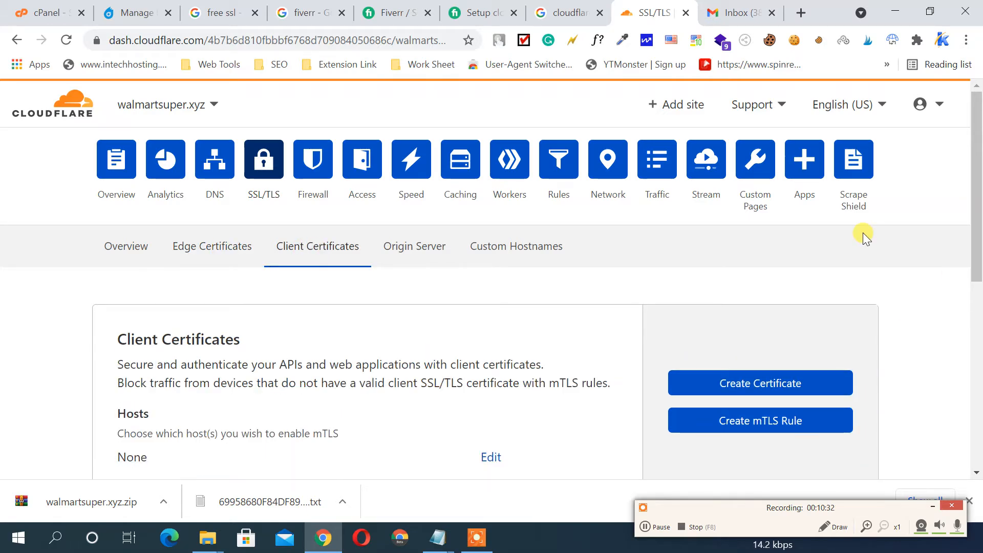
Look over the Origin Server certificates, then go to the Firewall overview with Firewall Events
{"action": "scroll", "coordinate": [862, 232], "scroll_direction": "down", "scroll_amount": 3}
{"action": "scroll", "coordinate": [861, 232], "scroll_direction": "down", "scroll_amount": 2}
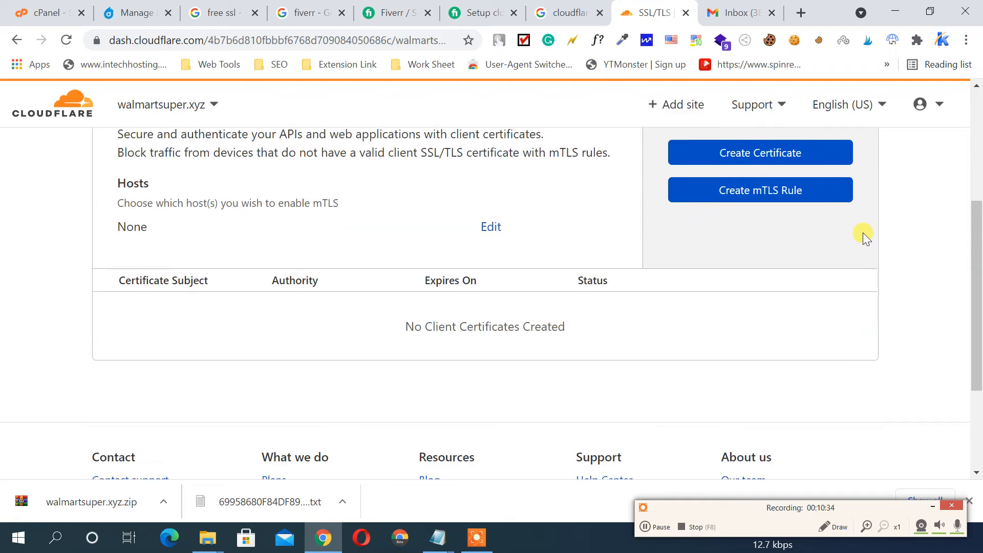
{"action": "scroll", "coordinate": [861, 233], "scroll_direction": "up", "scroll_amount": 5}
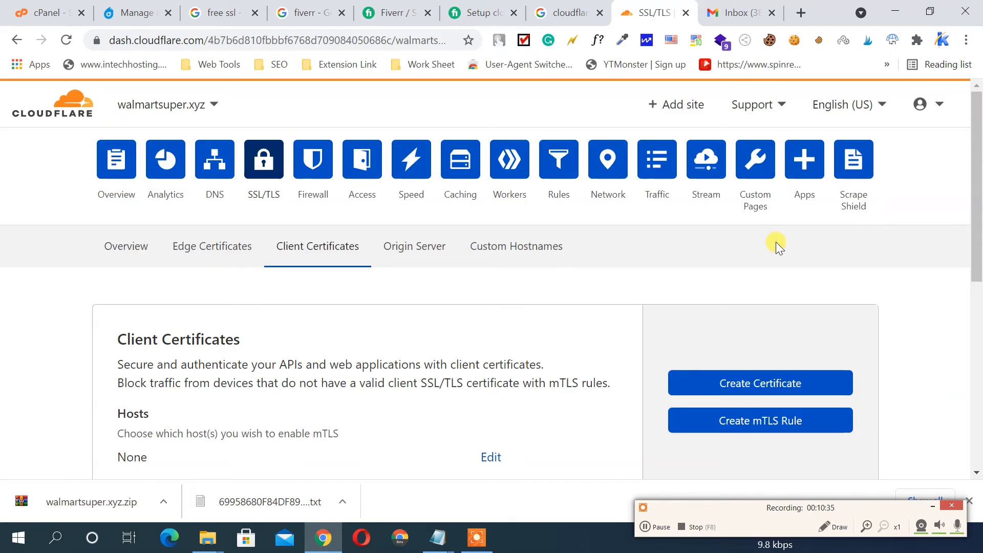
{"action": "left_click", "coordinate": [408, 249]}
{"action": "scroll", "coordinate": [512, 227], "scroll_direction": "down", "scroll_amount": 3}
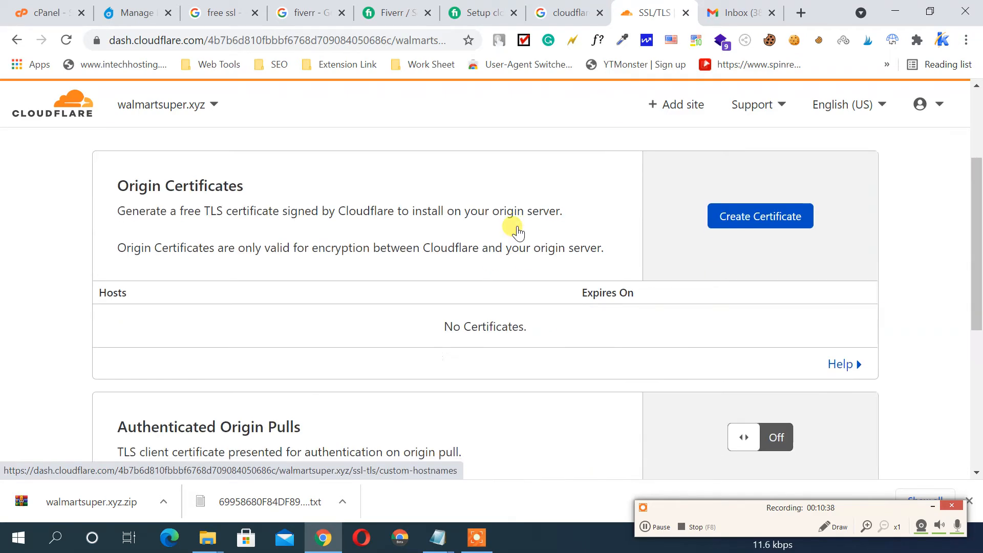
{"action": "scroll", "coordinate": [514, 228], "scroll_direction": "down", "scroll_amount": 2}
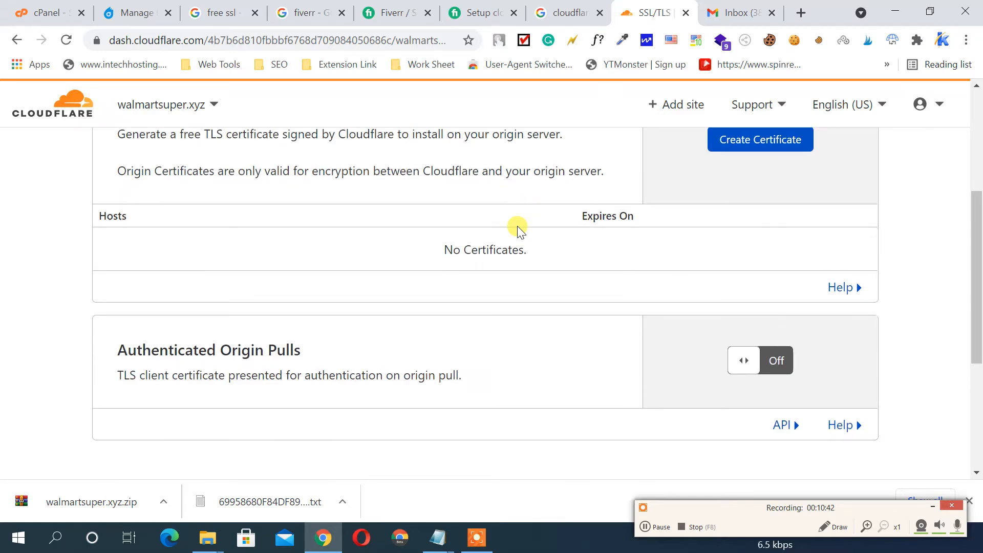
{"action": "scroll", "coordinate": [517, 231], "scroll_direction": "down", "scroll_amount": 3}
{"action": "scroll", "coordinate": [751, 260], "scroll_direction": "up", "scroll_amount": 7}
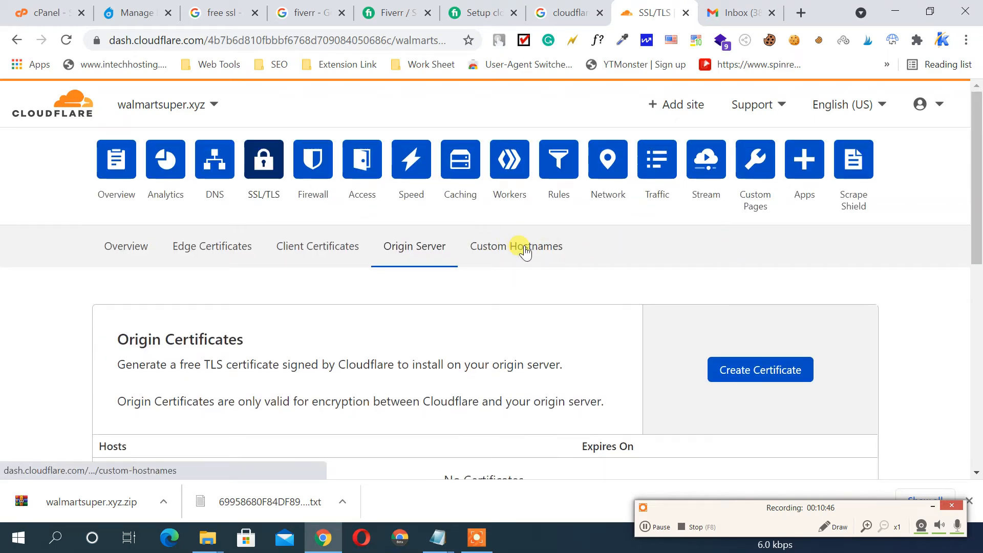
{"action": "left_click", "coordinate": [320, 167]}
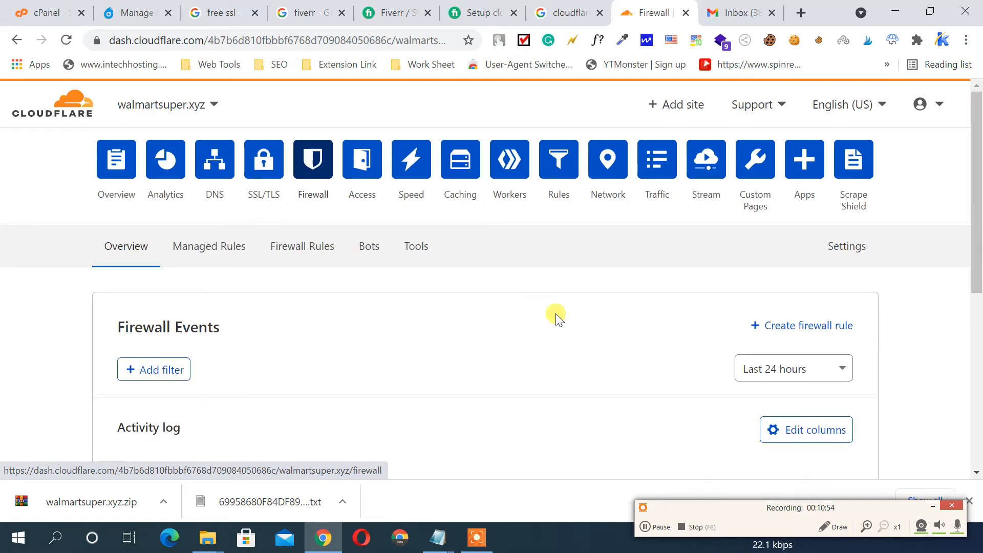
Browse Managed Rules, then view Firewall Rules showing 0 of 5 active rules used
{"action": "scroll", "coordinate": [547, 212], "scroll_direction": "down", "scroll_amount": 3}
{"action": "scroll", "coordinate": [548, 212], "scroll_direction": "up", "scroll_amount": 3}
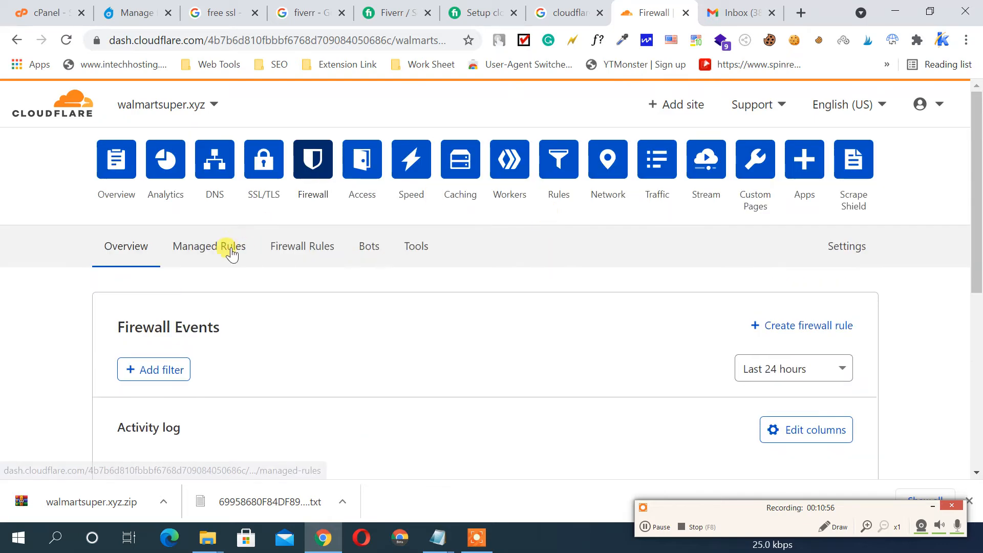
{"action": "left_click", "coordinate": [229, 249]}
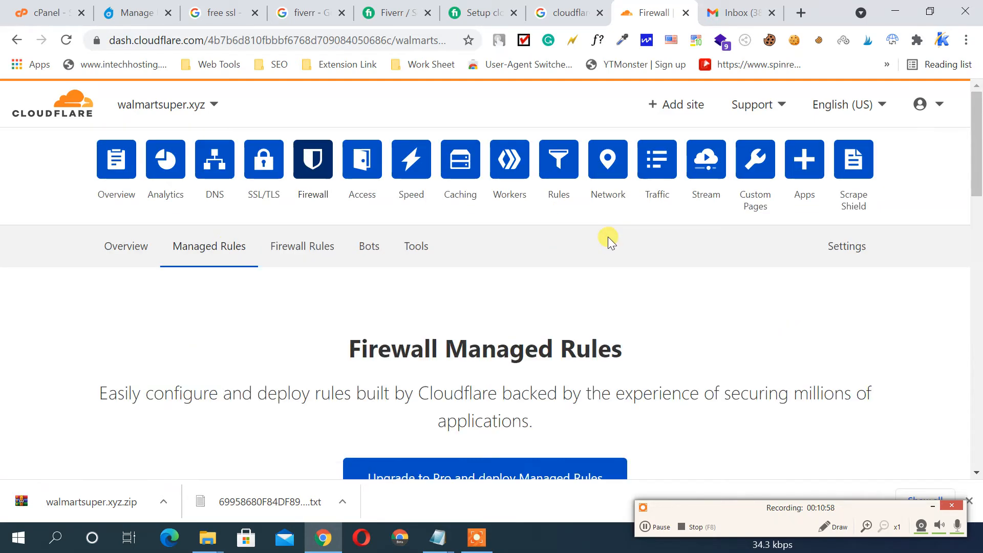
{"action": "scroll", "coordinate": [607, 237], "scroll_direction": "down", "scroll_amount": 5}
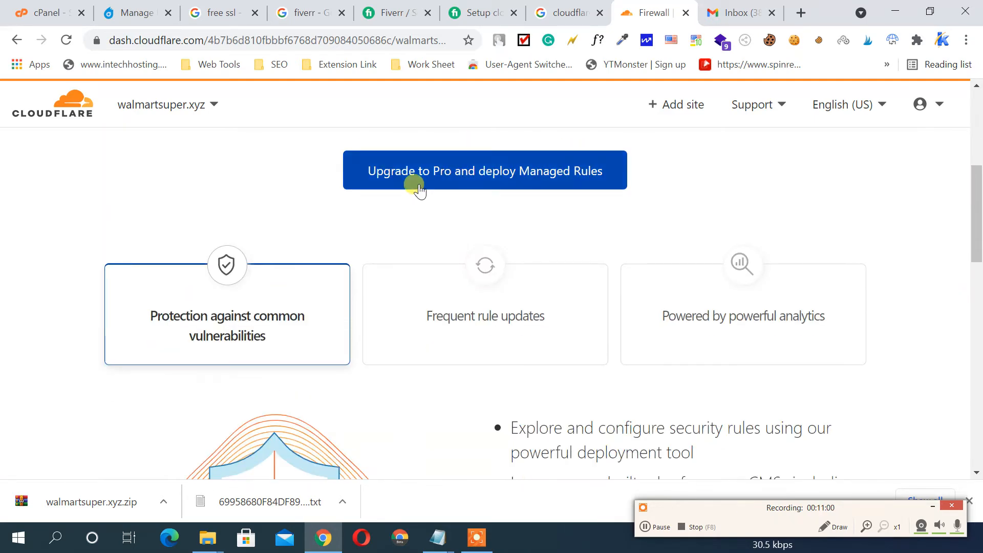
{"action": "scroll", "coordinate": [638, 209], "scroll_direction": "down", "scroll_amount": 4}
{"action": "scroll", "coordinate": [639, 209], "scroll_direction": "up", "scroll_amount": 10}
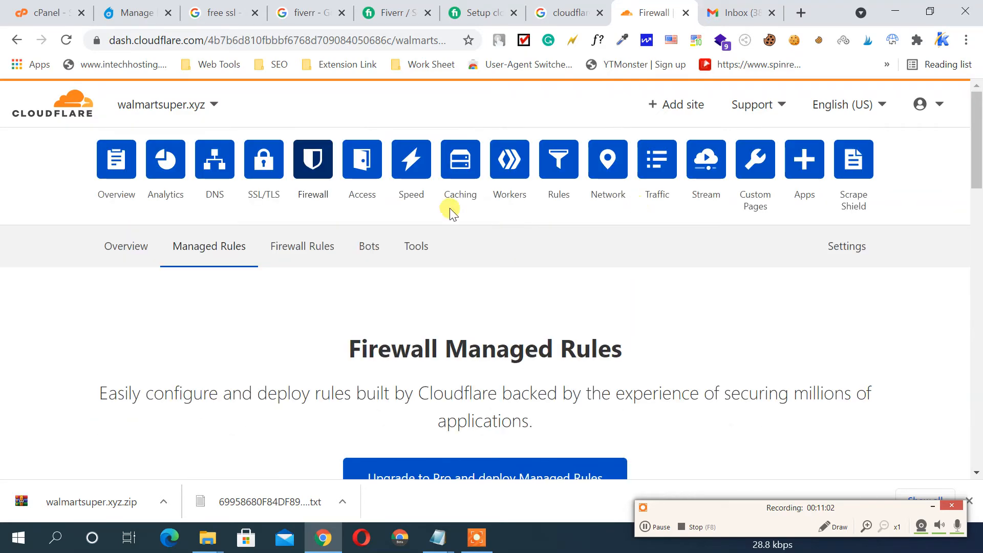
{"action": "left_click", "coordinate": [302, 246]}
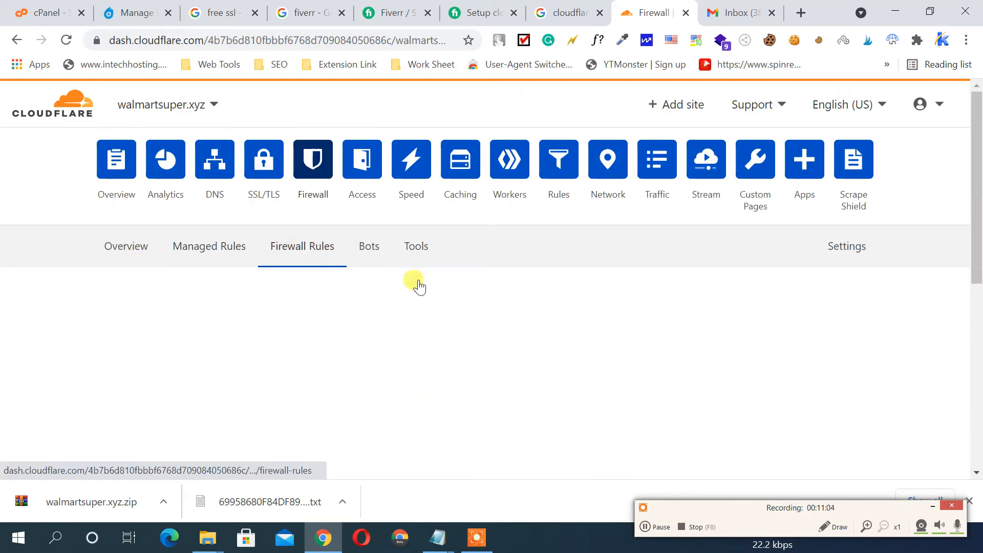
{"action": "scroll", "coordinate": [424, 275], "scroll_direction": "down", "scroll_amount": 4}
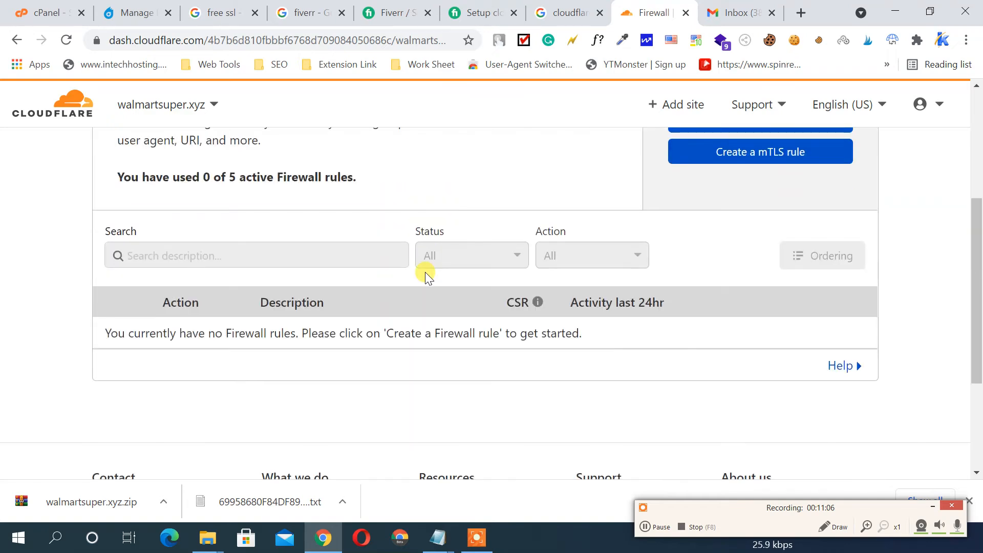
{"action": "scroll", "coordinate": [424, 271], "scroll_direction": "up", "scroll_amount": 4}
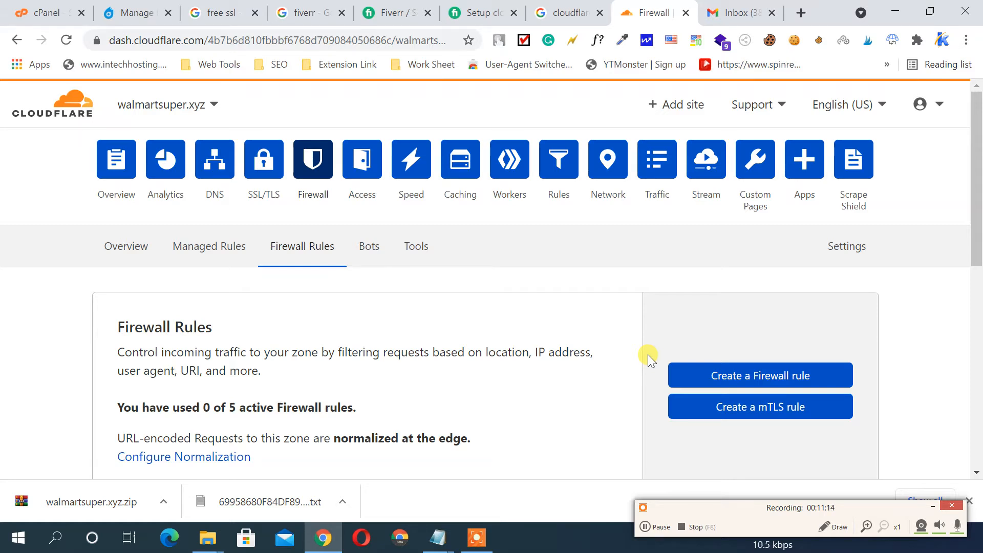
Look over the Bots and IP Access Rules pages, then go to the Access section
{"action": "left_click", "coordinate": [369, 255]}
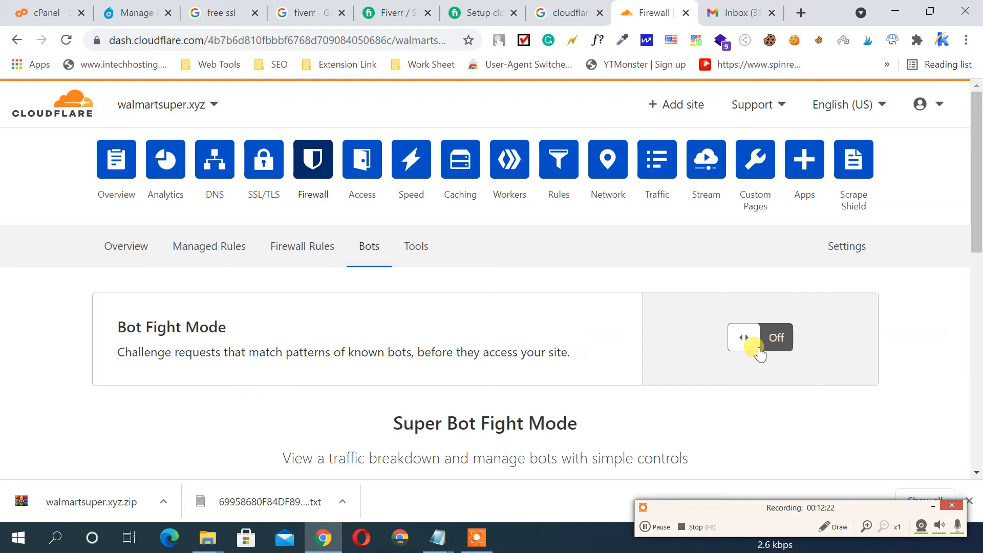
{"action": "left_click", "coordinate": [415, 248]}
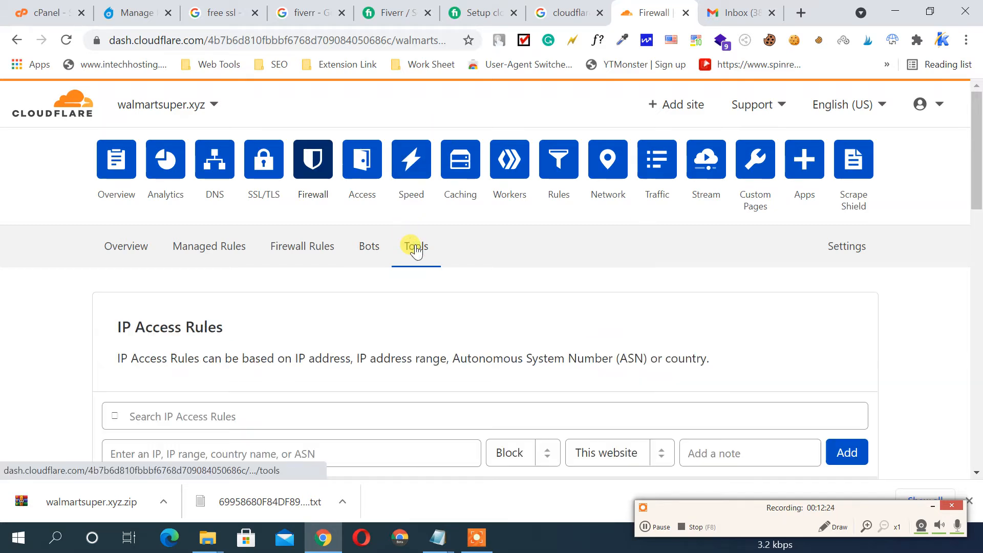
{"action": "scroll", "coordinate": [541, 248], "scroll_direction": "down", "scroll_amount": 3}
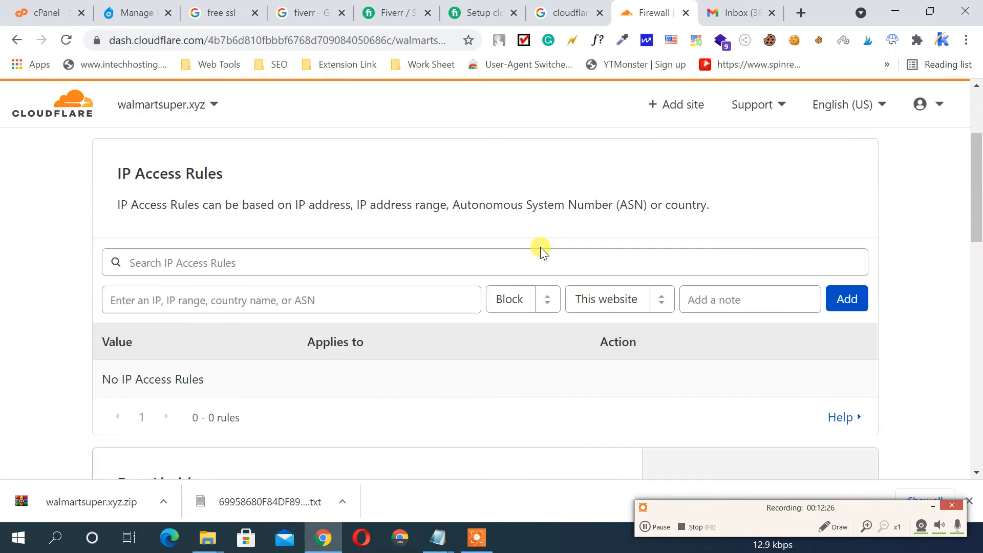
{"action": "scroll", "coordinate": [541, 248], "scroll_direction": "up", "scroll_amount": 3}
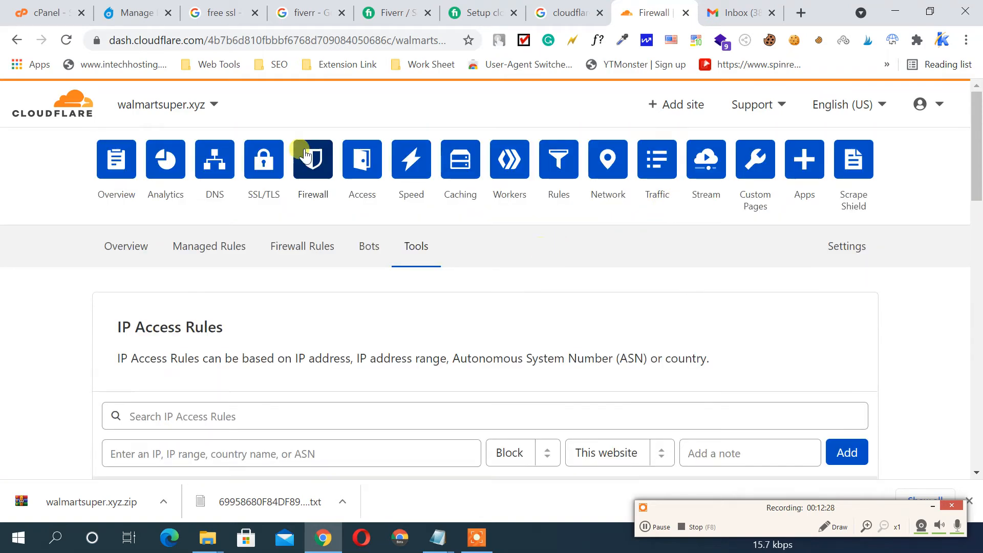
{"action": "left_click", "coordinate": [357, 167]}
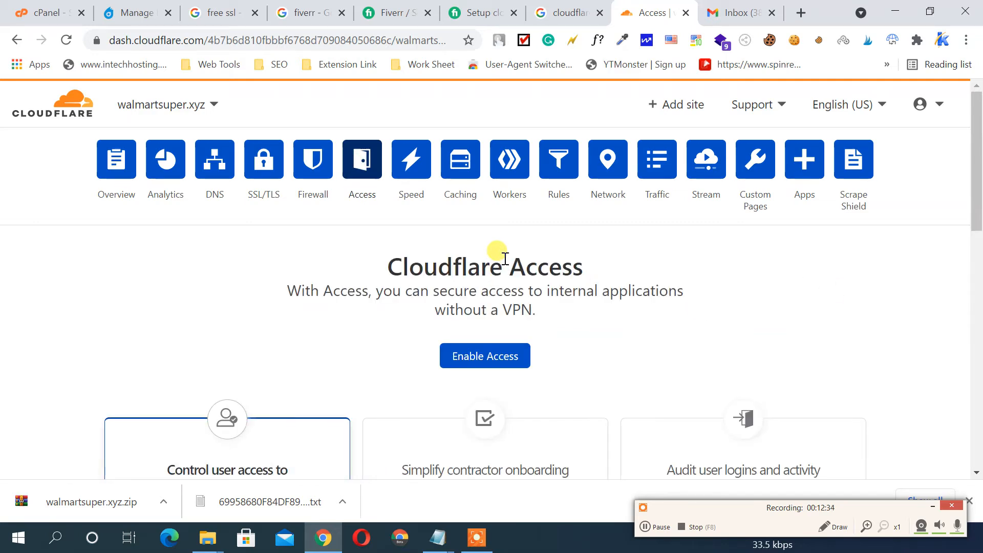
{"action": "scroll", "coordinate": [494, 254], "scroll_direction": "down", "scroll_amount": 2}
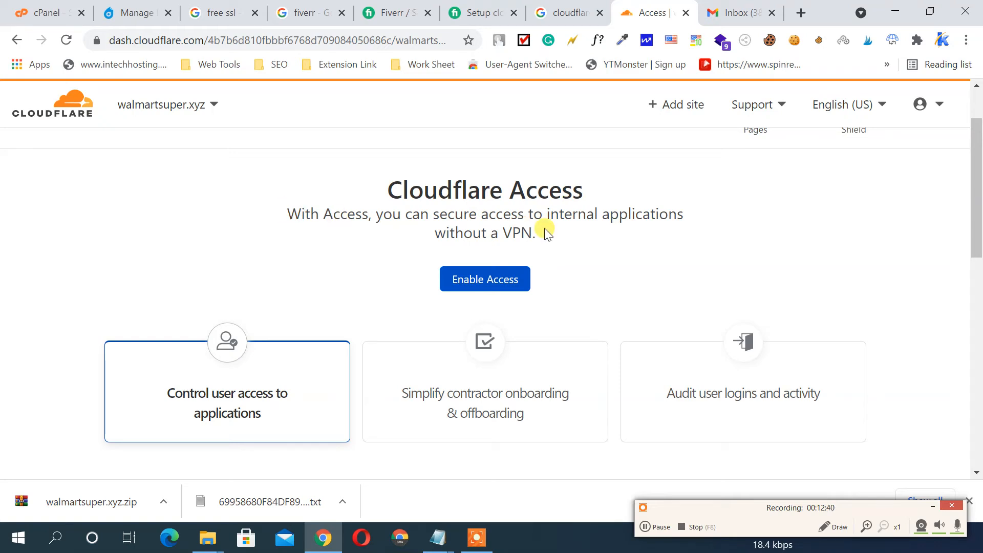
{"action": "scroll", "coordinate": [545, 228], "scroll_direction": "down", "scroll_amount": 8}
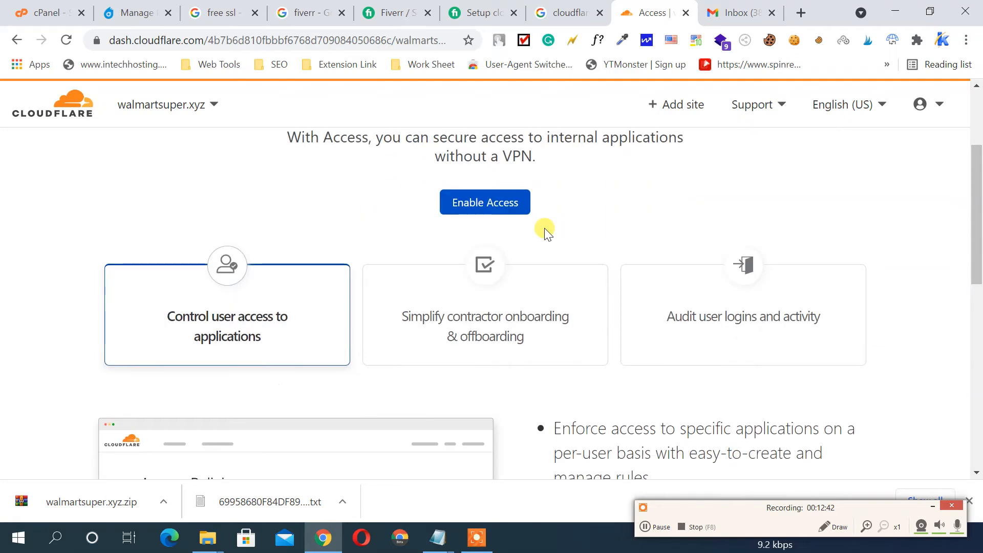
{"action": "scroll", "coordinate": [544, 228], "scroll_direction": "down", "scroll_amount": 4}
{"action": "scroll", "coordinate": [545, 228], "scroll_direction": "up", "scroll_amount": 13}
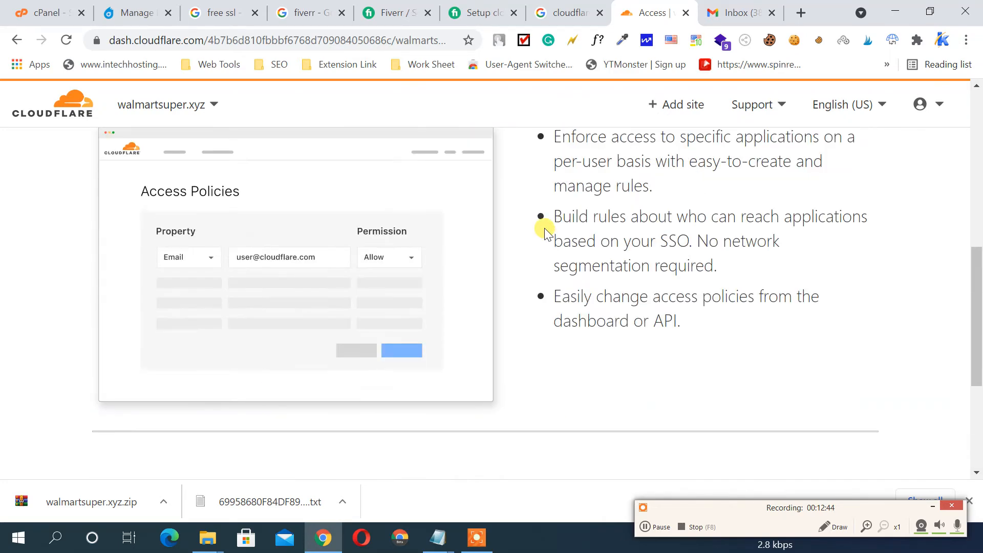
Review the Speed overview showing 0.8 s load, 44% faster, then view Optimization
{"action": "left_click", "coordinate": [405, 171]}
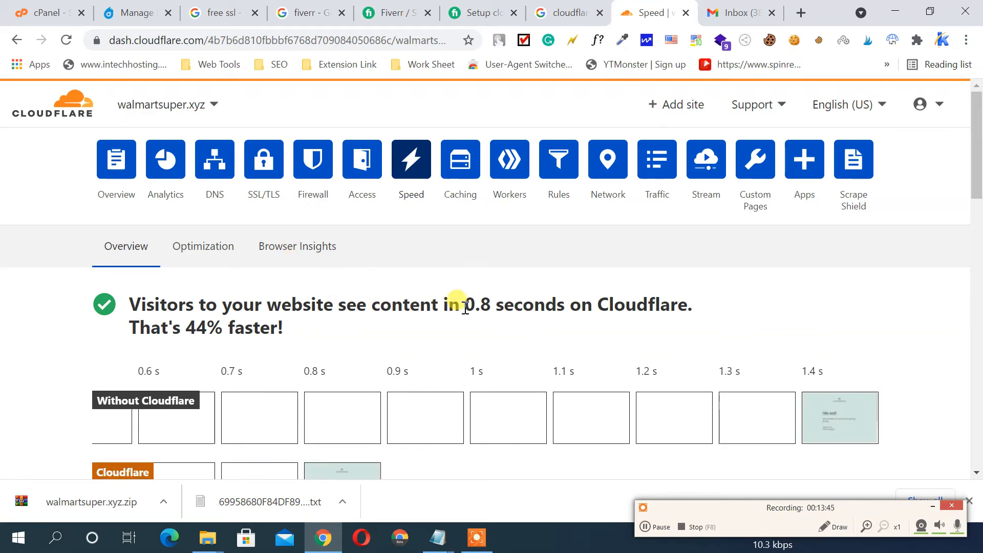
{"action": "scroll", "coordinate": [641, 312], "scroll_direction": "down", "scroll_amount": 1}
{"action": "scroll", "coordinate": [641, 312], "scroll_direction": "down", "scroll_amount": 1}
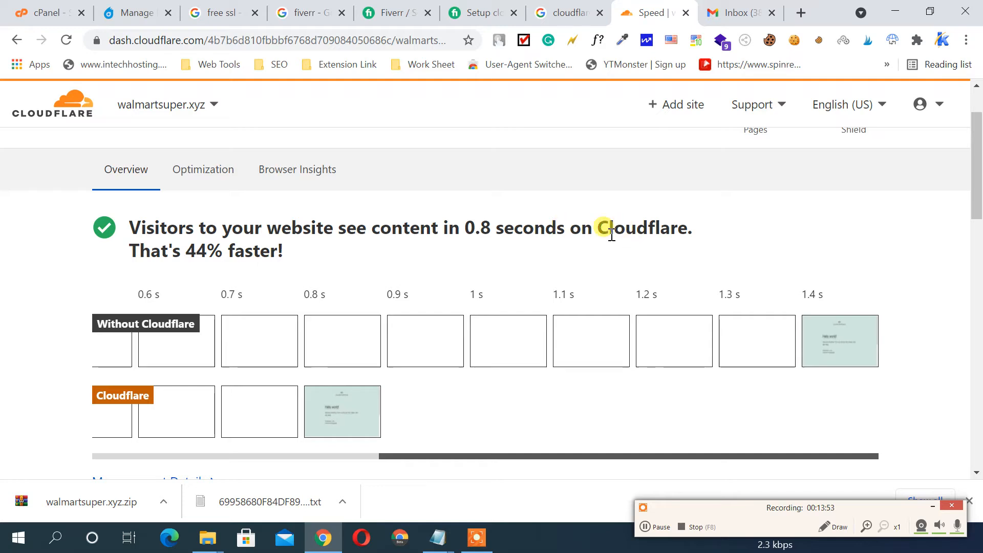
{"action": "scroll", "coordinate": [411, 231], "scroll_direction": "down", "scroll_amount": 1}
{"action": "scroll", "coordinate": [411, 230], "scroll_direction": "down", "scroll_amount": 1}
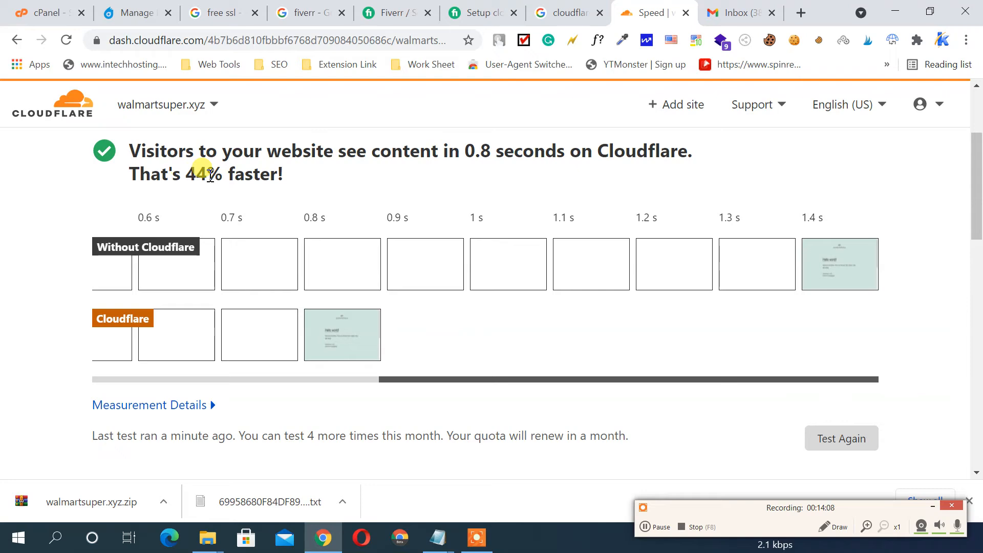
{"action": "scroll", "coordinate": [295, 199], "scroll_direction": "down", "scroll_amount": 3}
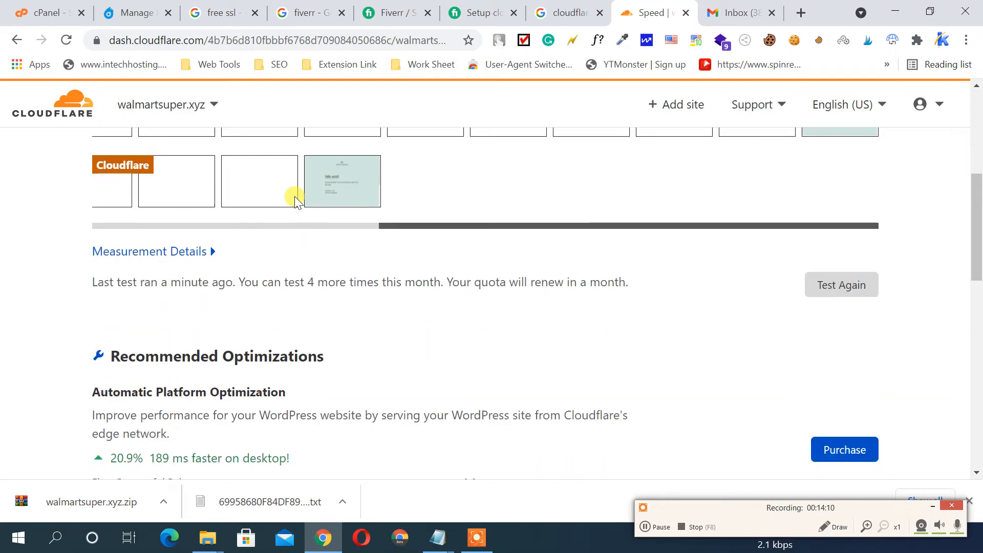
{"action": "scroll", "coordinate": [295, 199], "scroll_direction": "down", "scroll_amount": 10}
{"action": "scroll", "coordinate": [296, 199], "scroll_direction": "up", "scroll_amount": 15}
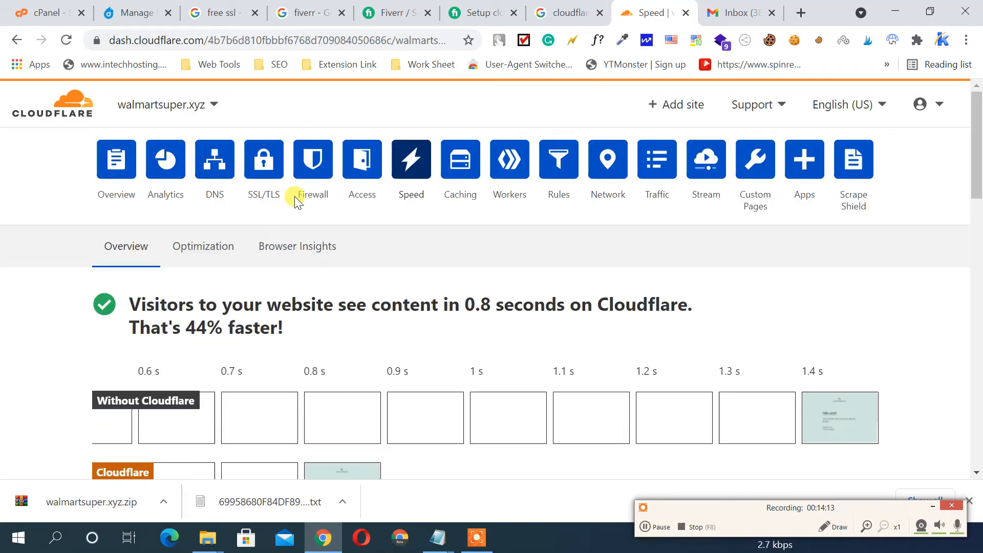
{"action": "left_click", "coordinate": [204, 247]}
Tick the JavaScript, CSS and HTML checkboxes under Auto Minify
{"action": "scroll", "coordinate": [772, 280], "scroll_direction": "down", "scroll_amount": 4}
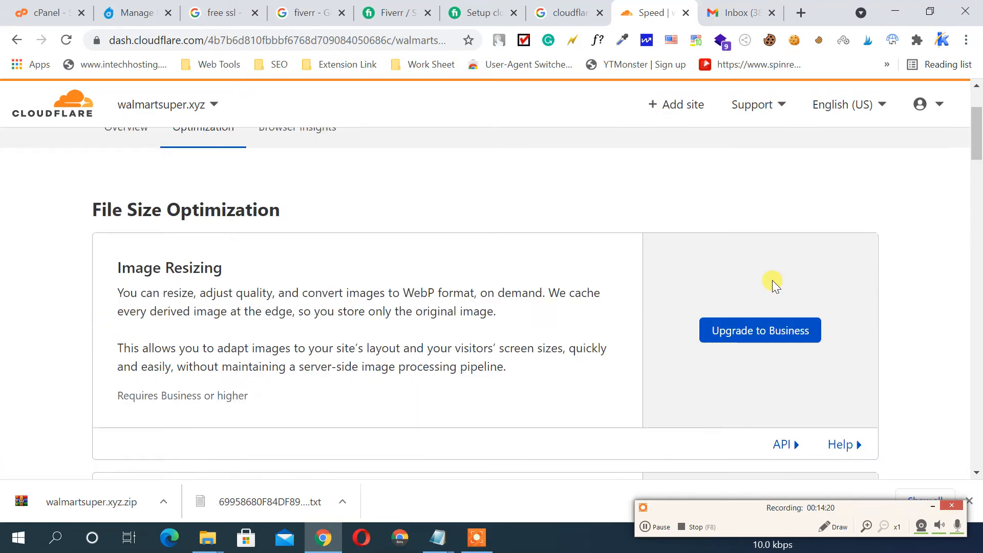
{"action": "scroll", "coordinate": [780, 278], "scroll_direction": "down", "scroll_amount": 6}
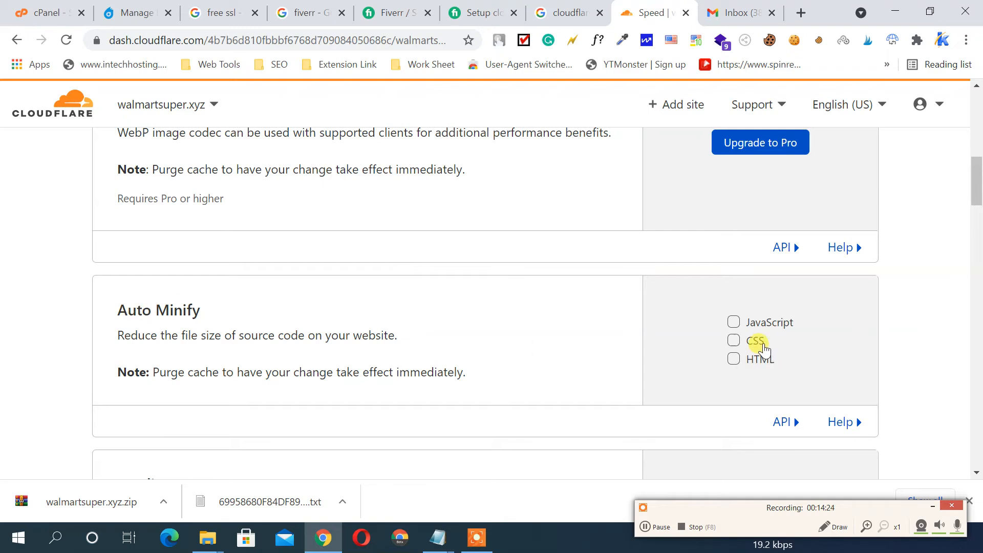
{"action": "left_click", "coordinate": [768, 324]}
{"action": "left_click", "coordinate": [750, 357]}
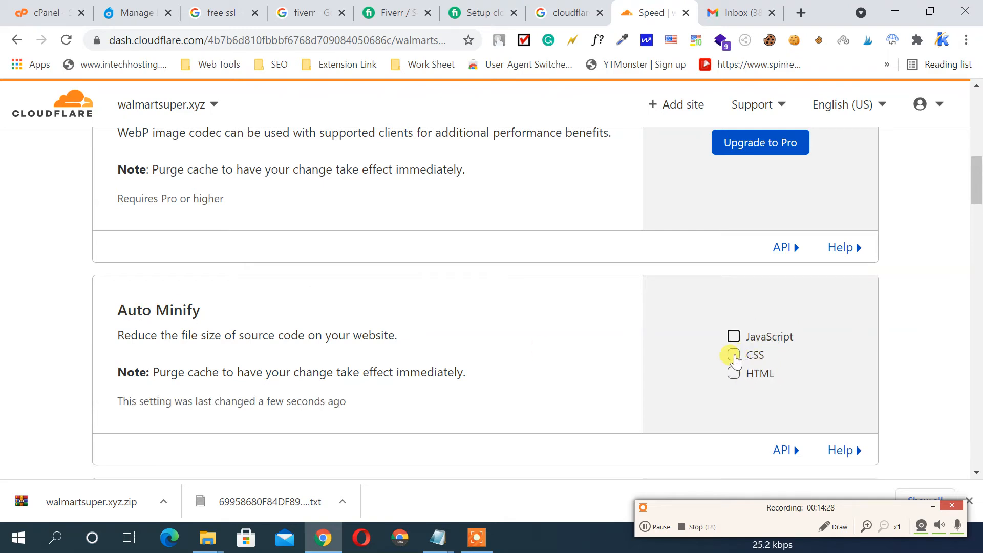
{"action": "left_click", "coordinate": [733, 336]}
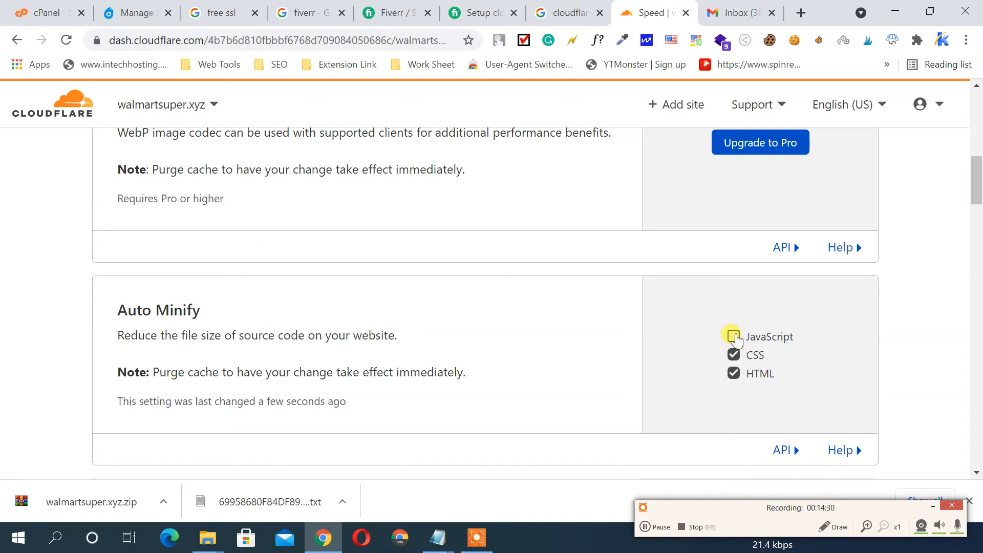
{"action": "left_click", "coordinate": [733, 373]}
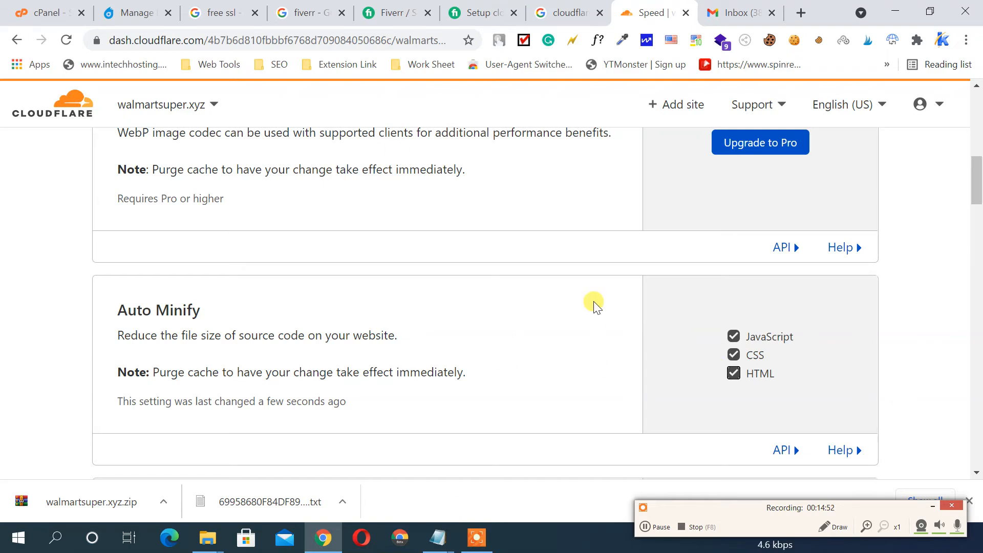
{"action": "scroll", "coordinate": [595, 302], "scroll_direction": "down", "scroll_amount": 3}
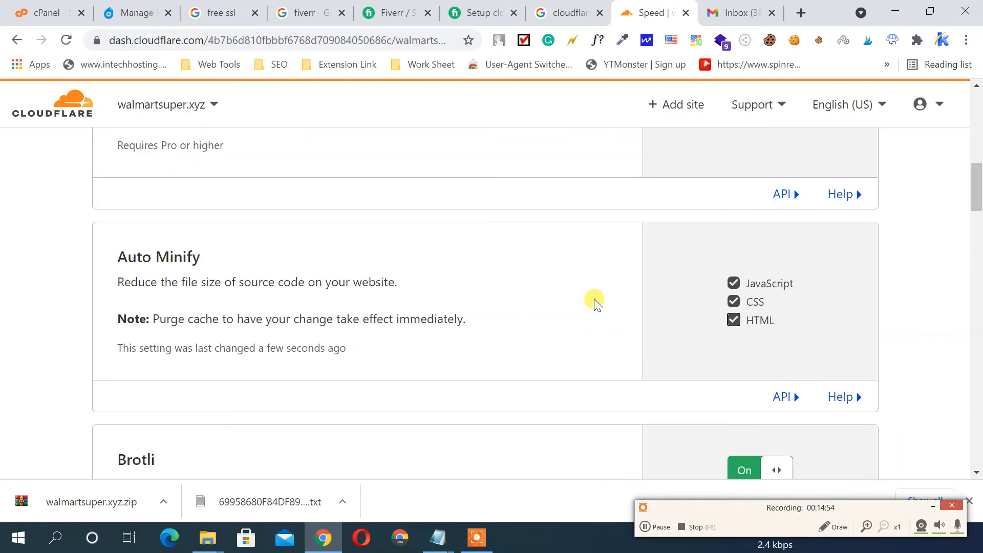
{"action": "scroll", "coordinate": [594, 299], "scroll_direction": "down", "scroll_amount": 6}
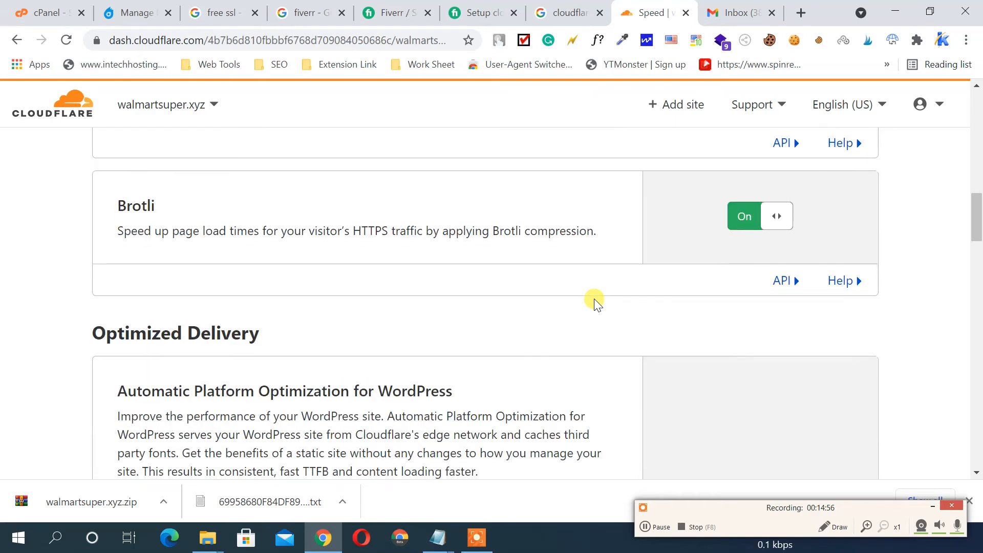
{"action": "scroll", "coordinate": [595, 300], "scroll_direction": "down", "scroll_amount": 2}
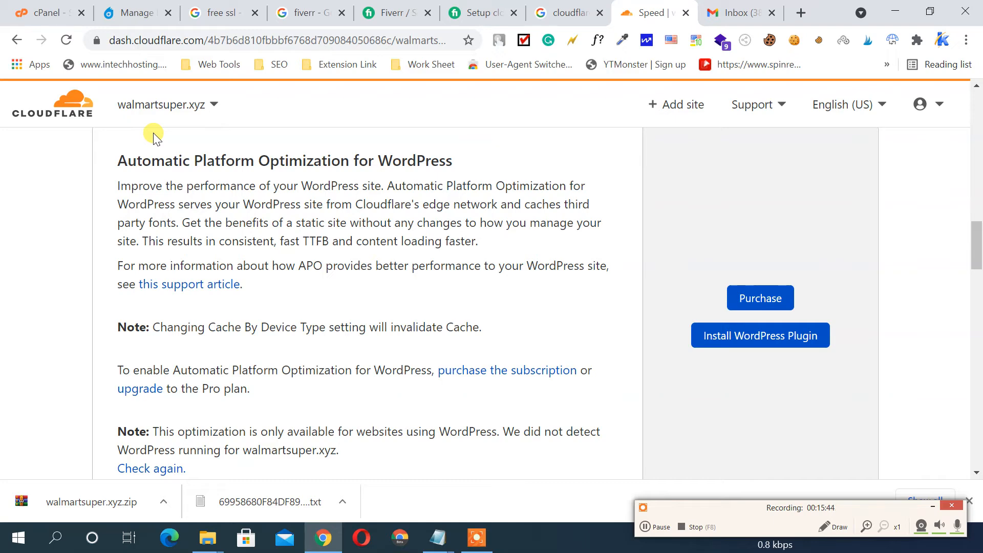
{"action": "scroll", "coordinate": [699, 164], "scroll_direction": "down", "scroll_amount": 5}
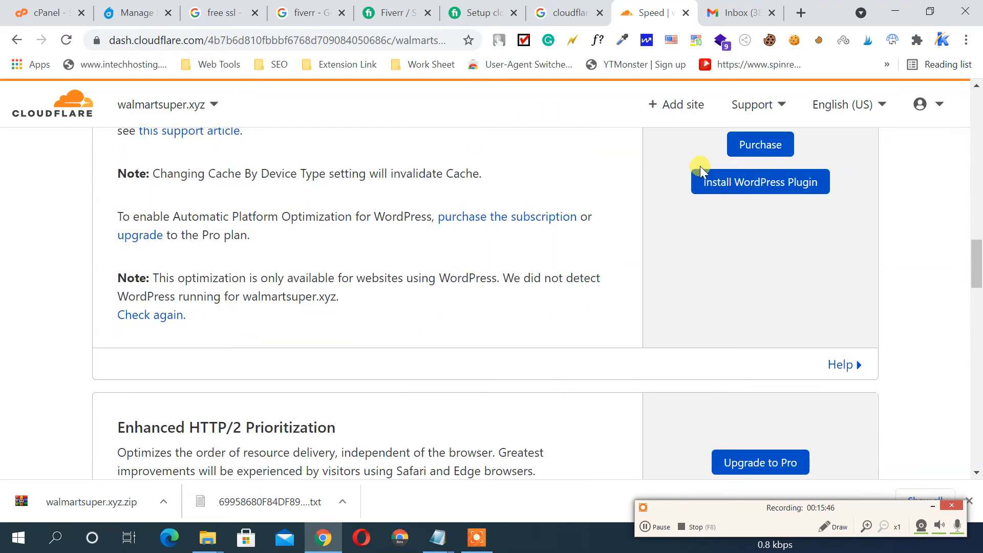
{"action": "scroll", "coordinate": [699, 166], "scroll_direction": "down", "scroll_amount": 8}
{"action": "scroll", "coordinate": [700, 166], "scroll_direction": "up", "scroll_amount": 12}
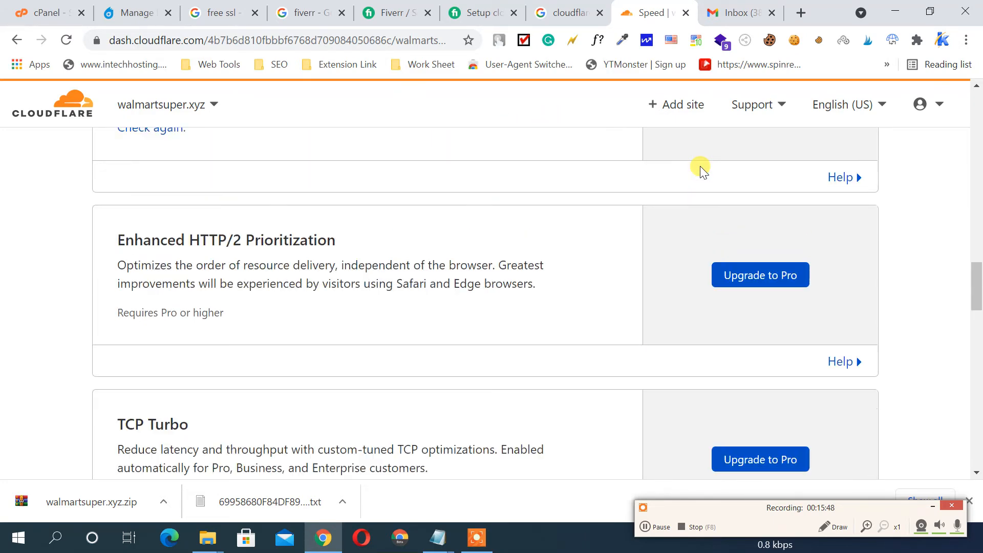
{"action": "scroll", "coordinate": [698, 168], "scroll_direction": "down", "scroll_amount": 2}
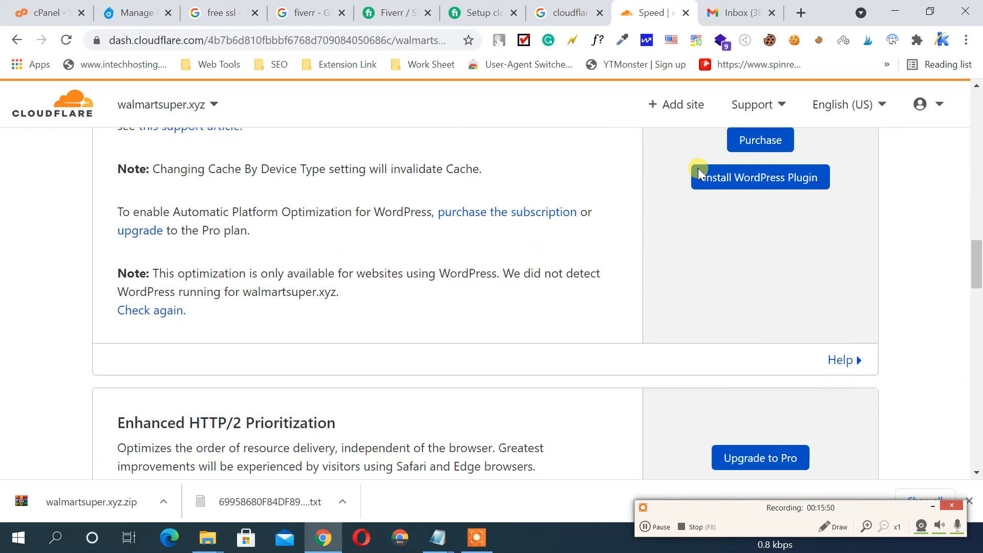
{"action": "scroll", "coordinate": [698, 168], "scroll_direction": "up", "scroll_amount": 9}
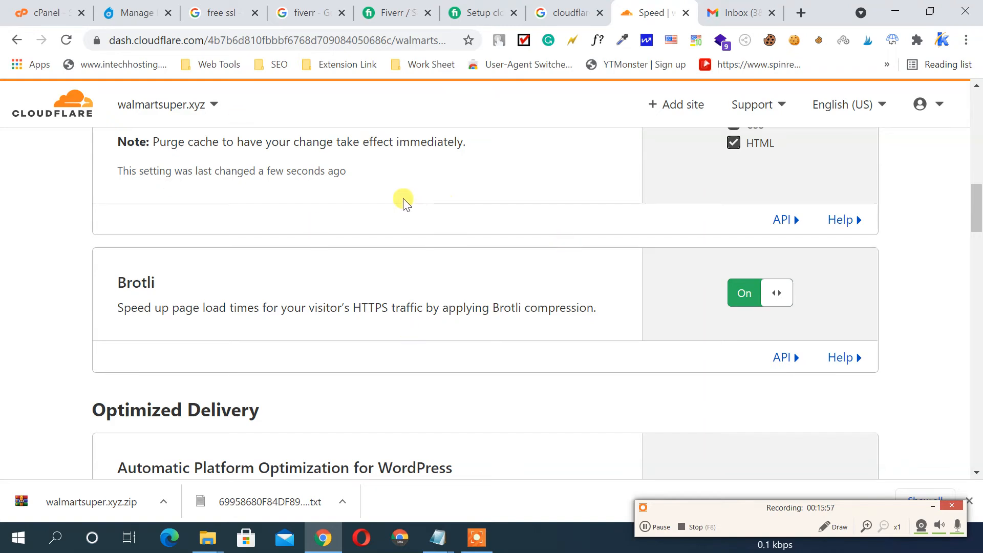
{"action": "scroll", "coordinate": [403, 201], "scroll_direction": "up", "scroll_amount": 1}
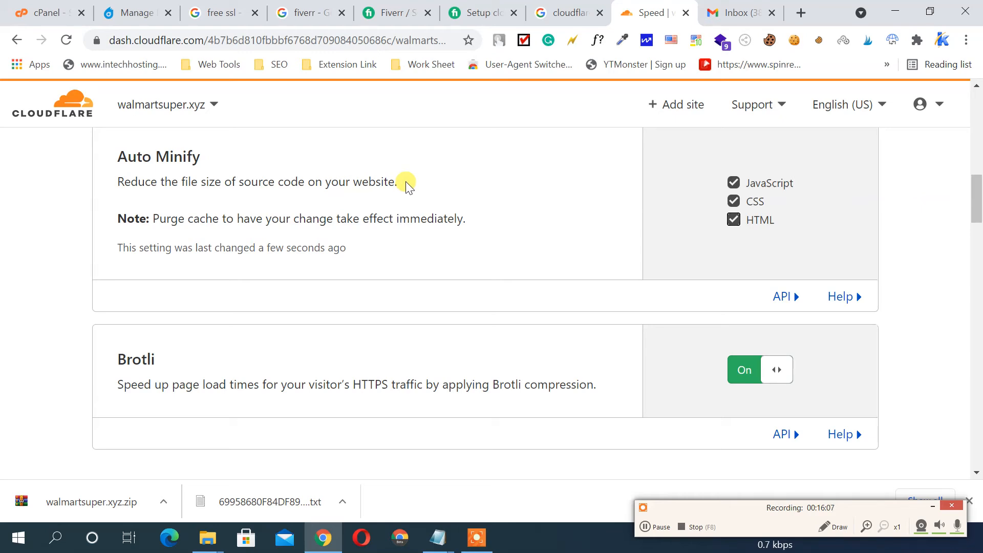
Flip the Rocket Loader toggle On in the Optimization settings
{"action": "scroll", "coordinate": [406, 188], "scroll_direction": "down", "scroll_amount": 2}
{"action": "scroll", "coordinate": [408, 185], "scroll_direction": "down", "scroll_amount": 3}
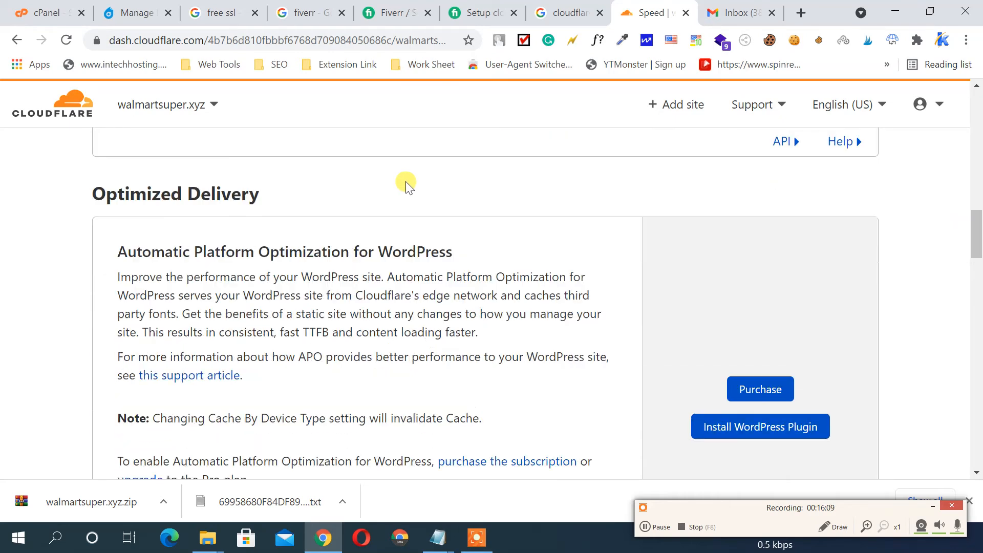
{"action": "scroll", "coordinate": [757, 352], "scroll_direction": "down", "scroll_amount": 3}
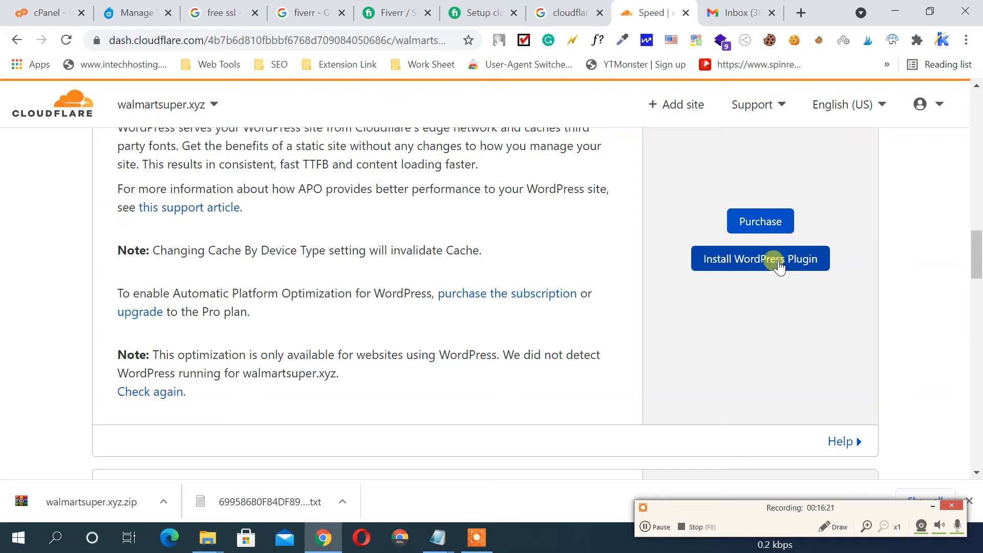
{"action": "scroll", "coordinate": [729, 240], "scroll_direction": "down", "scroll_amount": 5}
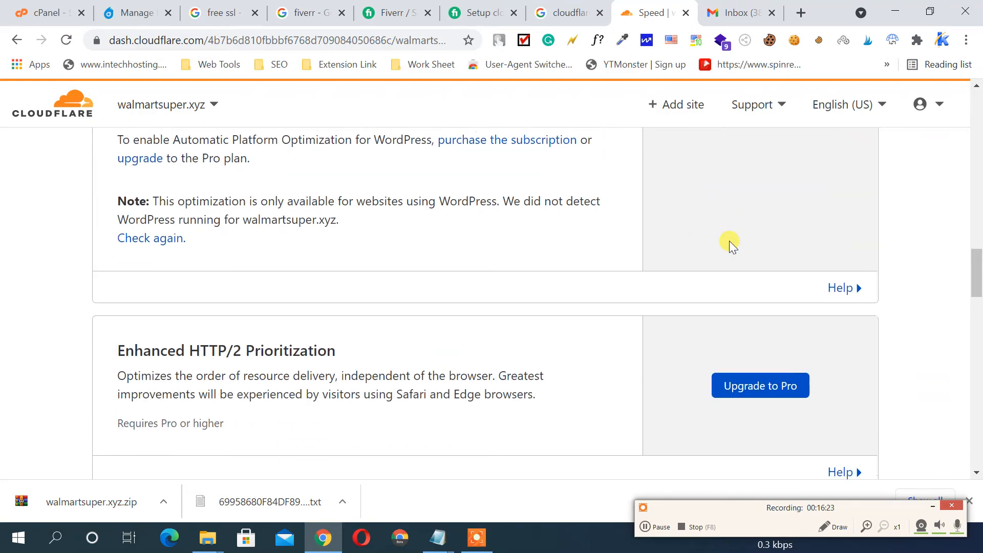
{"action": "scroll", "coordinate": [730, 246], "scroll_direction": "down", "scroll_amount": 12}
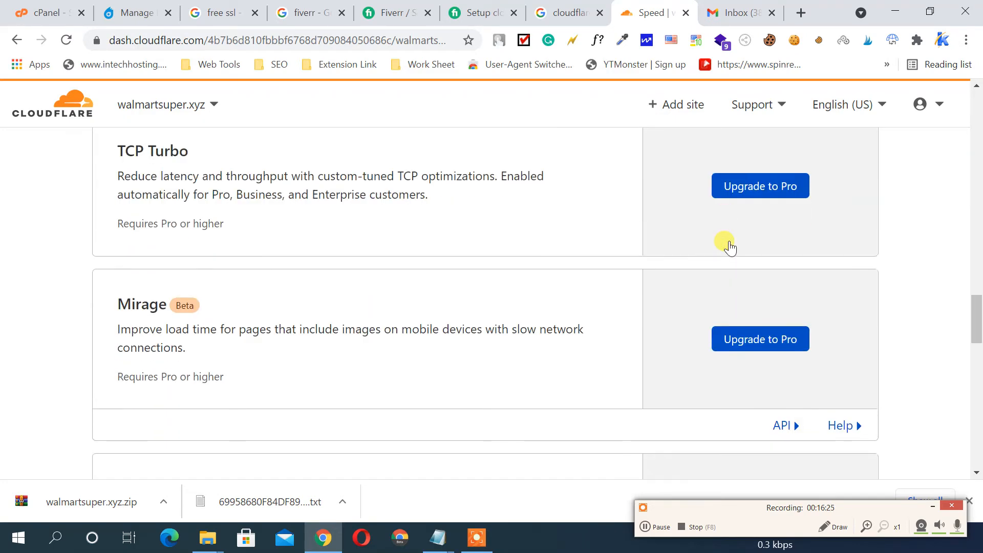
{"action": "scroll", "coordinate": [729, 245], "scroll_direction": "up", "scroll_amount": 7}
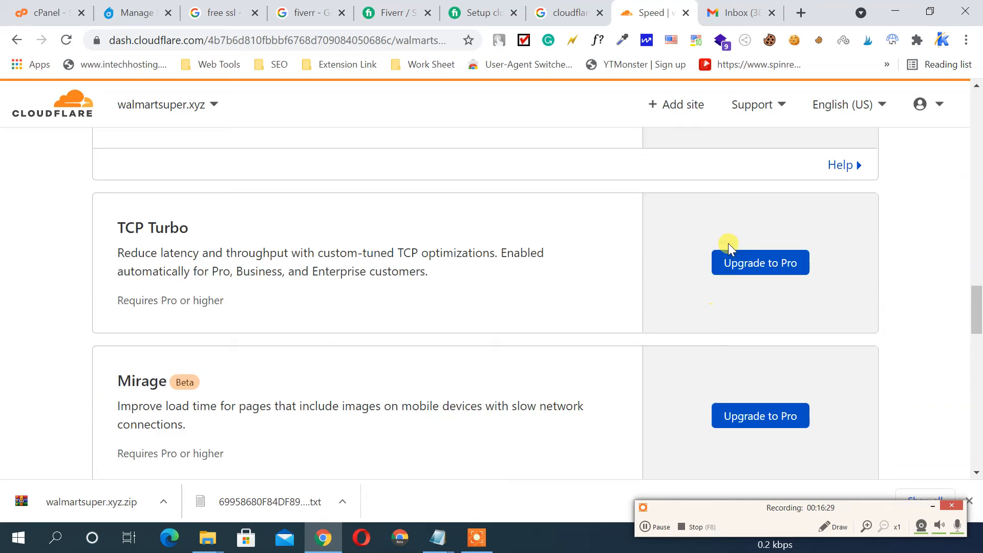
{"action": "scroll", "coordinate": [728, 244], "scroll_direction": "down", "scroll_amount": 10}
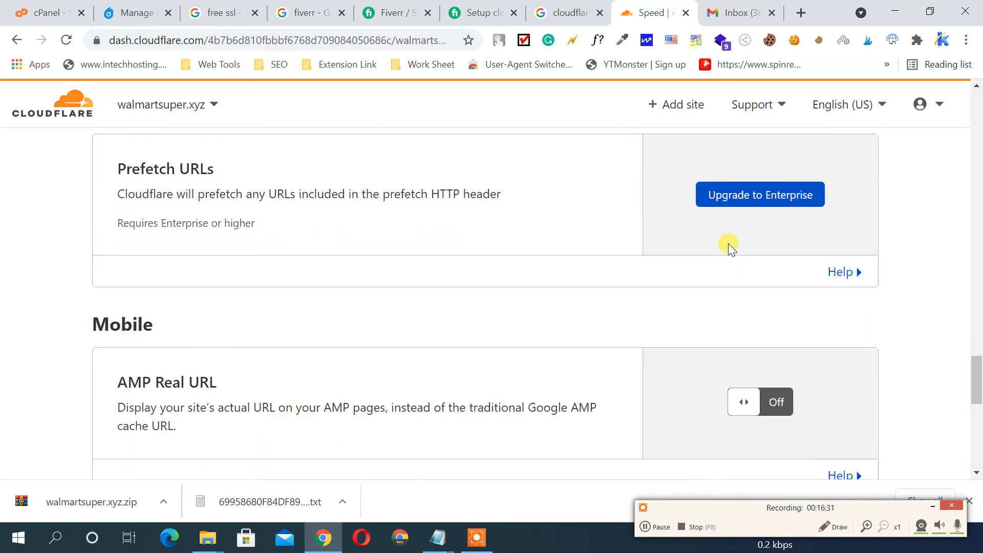
{"action": "scroll", "coordinate": [728, 244], "scroll_direction": "up", "scroll_amount": 7}
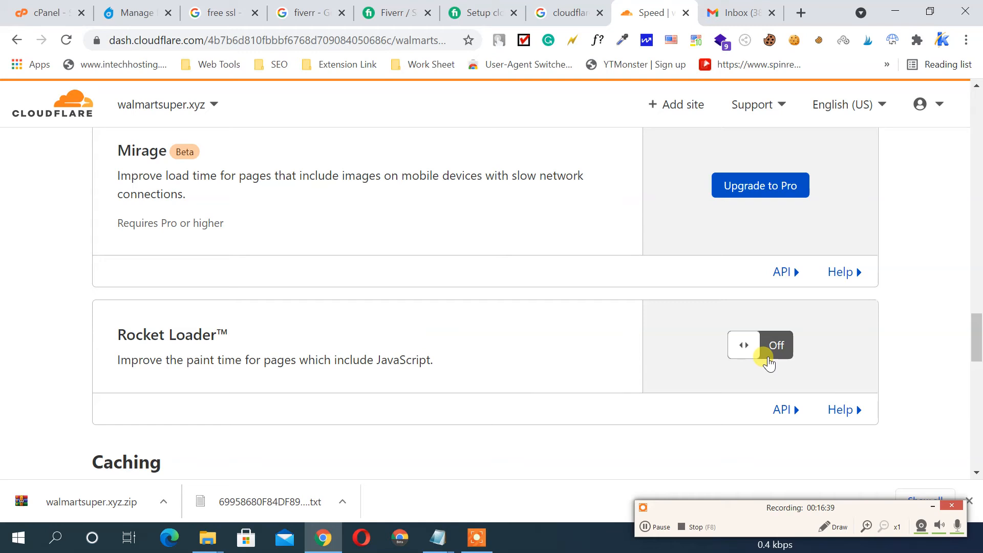
{"action": "left_click", "coordinate": [745, 344]}
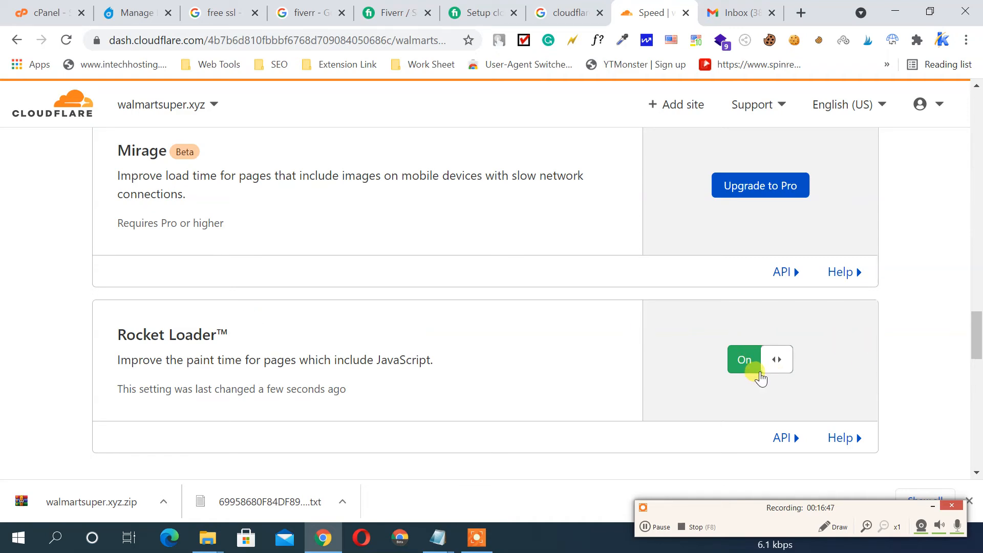
{"action": "scroll", "coordinate": [760, 376], "scroll_direction": "down", "scroll_amount": 5}
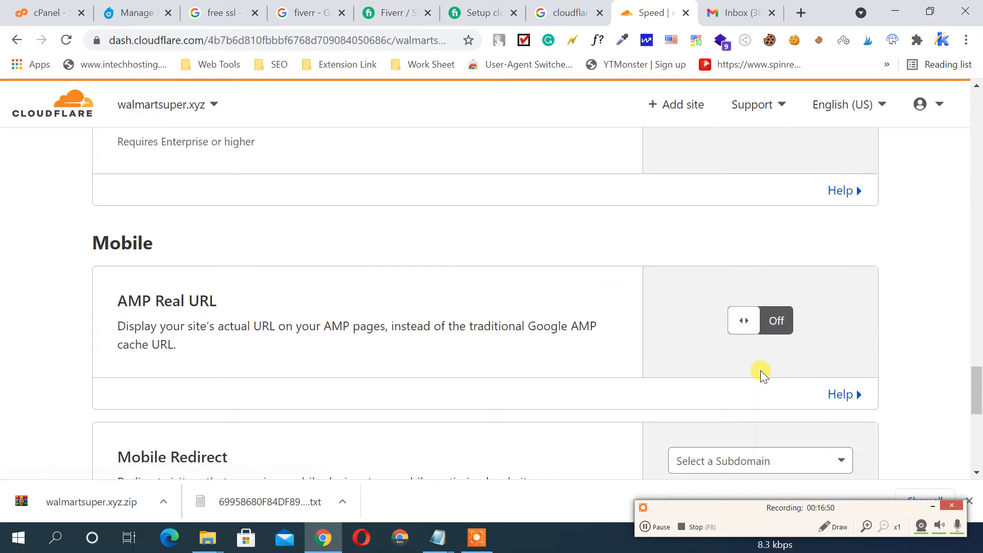
{"action": "scroll", "coordinate": [760, 371], "scroll_direction": "down", "scroll_amount": 4}
{"action": "scroll", "coordinate": [760, 371], "scroll_direction": "up", "scroll_amount": 3}
{"action": "scroll", "coordinate": [760, 376], "scroll_direction": "up", "scroll_amount": 15}
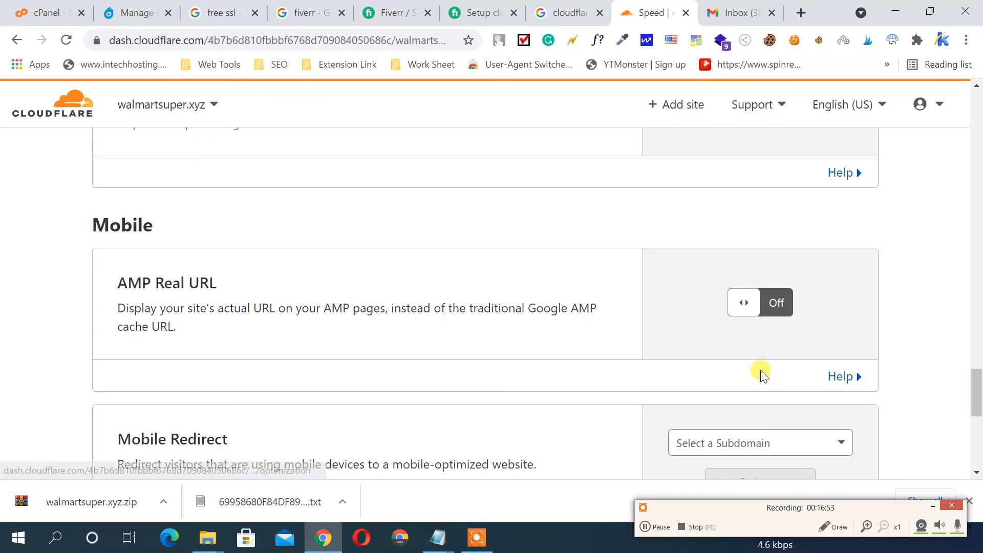
{"action": "scroll", "coordinate": [761, 368], "scroll_direction": "up", "scroll_amount": 10}
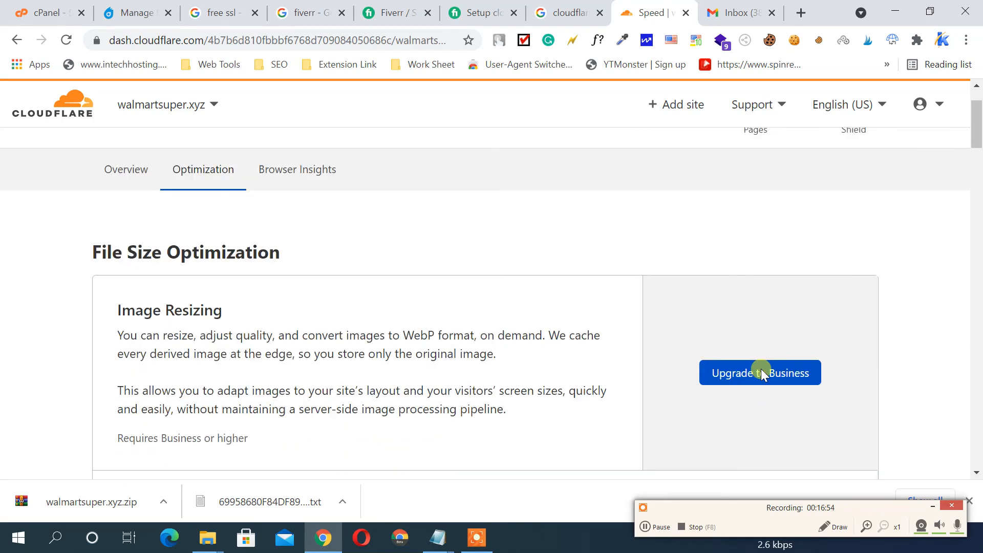
Switch the Browser Insights toggle On under Browser Insights Configurations
{"action": "left_click", "coordinate": [301, 248]}
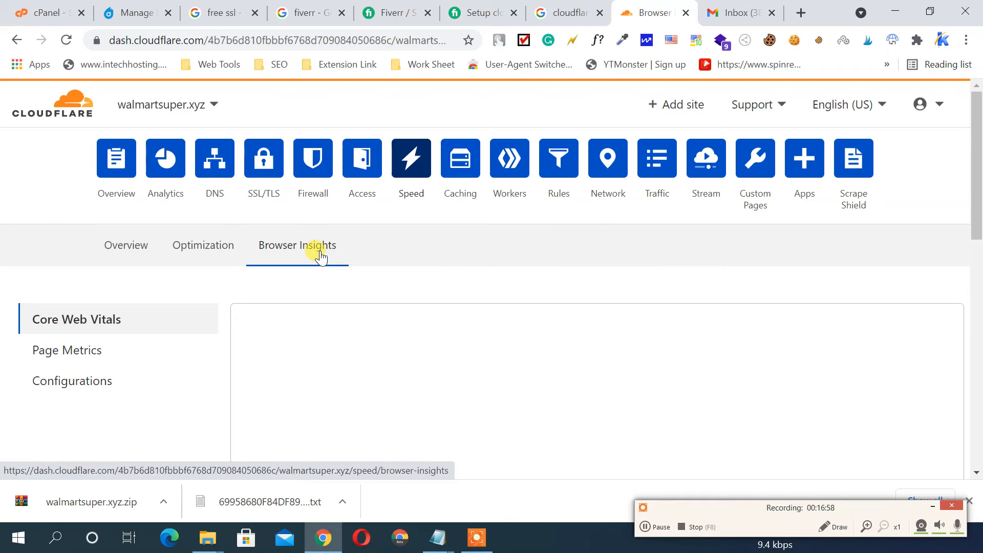
{"action": "scroll", "coordinate": [320, 254], "scroll_direction": "down", "scroll_amount": 2}
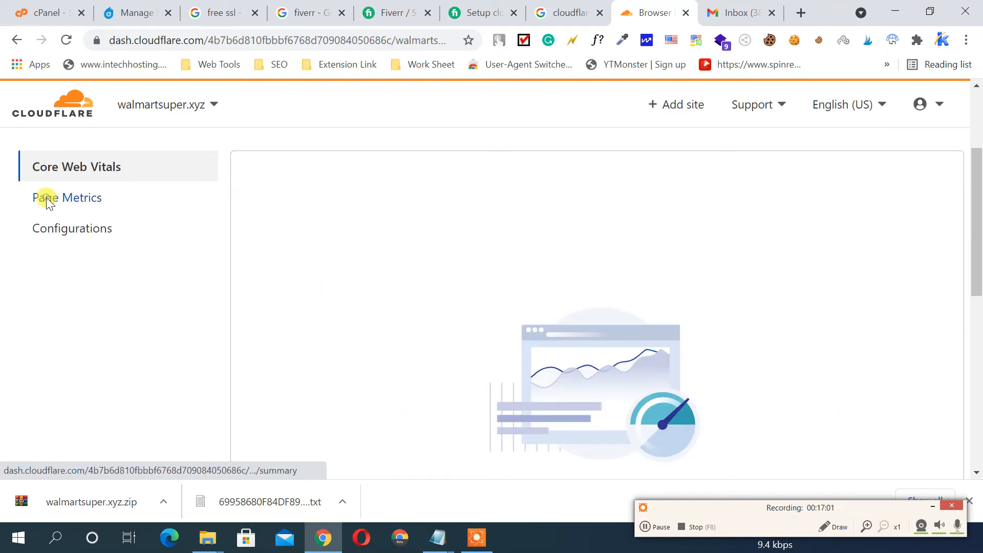
{"action": "left_click", "coordinate": [44, 198]}
{"action": "scroll", "coordinate": [509, 271], "scroll_direction": "down", "scroll_amount": 3}
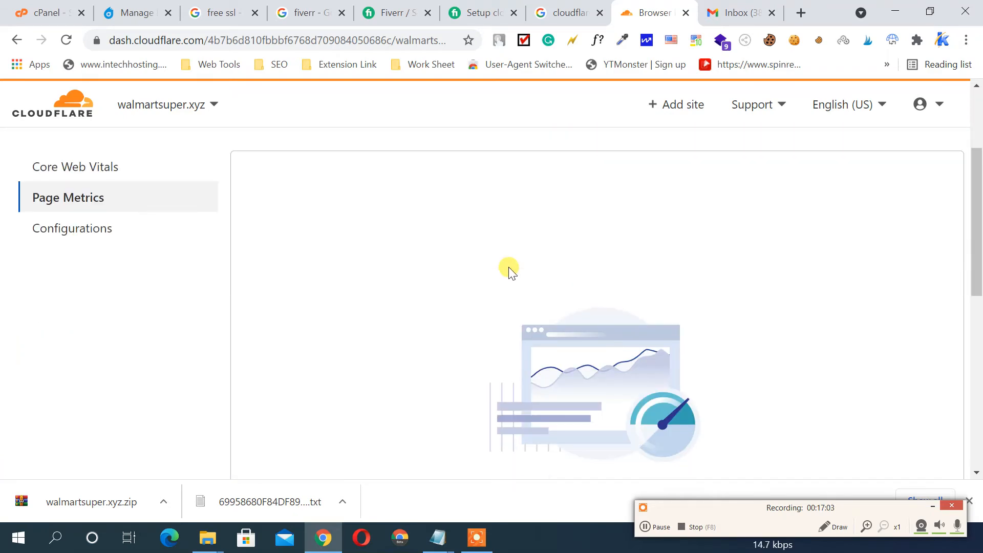
{"action": "left_click", "coordinate": [82, 228]}
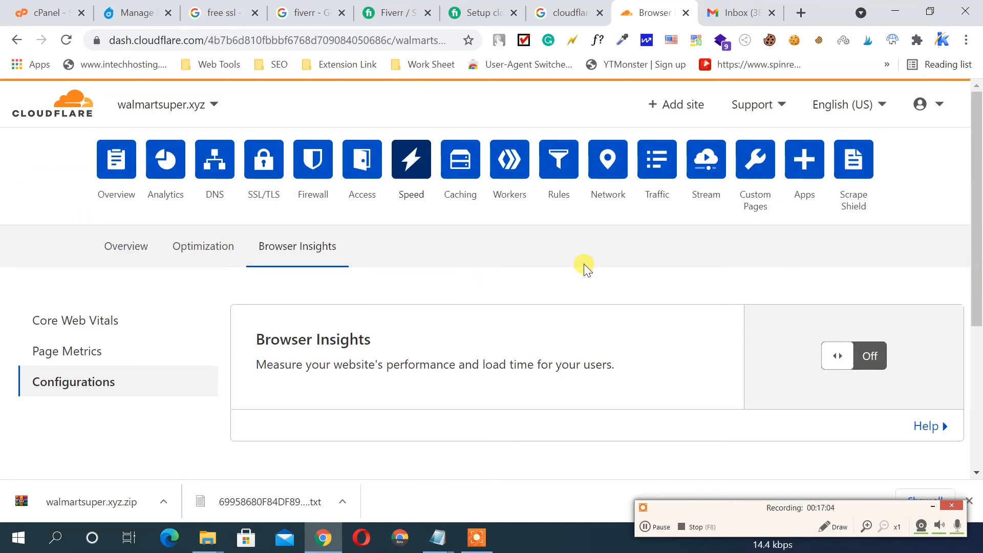
{"action": "scroll", "coordinate": [563, 272], "scroll_direction": "down", "scroll_amount": 1}
{"action": "scroll", "coordinate": [528, 282], "scroll_direction": "down", "scroll_amount": 2}
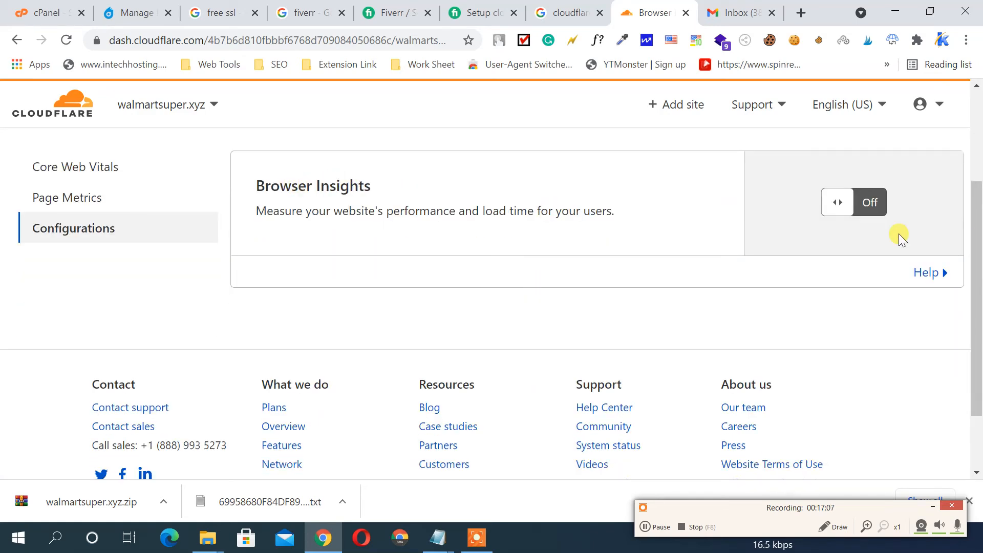
{"action": "left_click", "coordinate": [839, 204]}
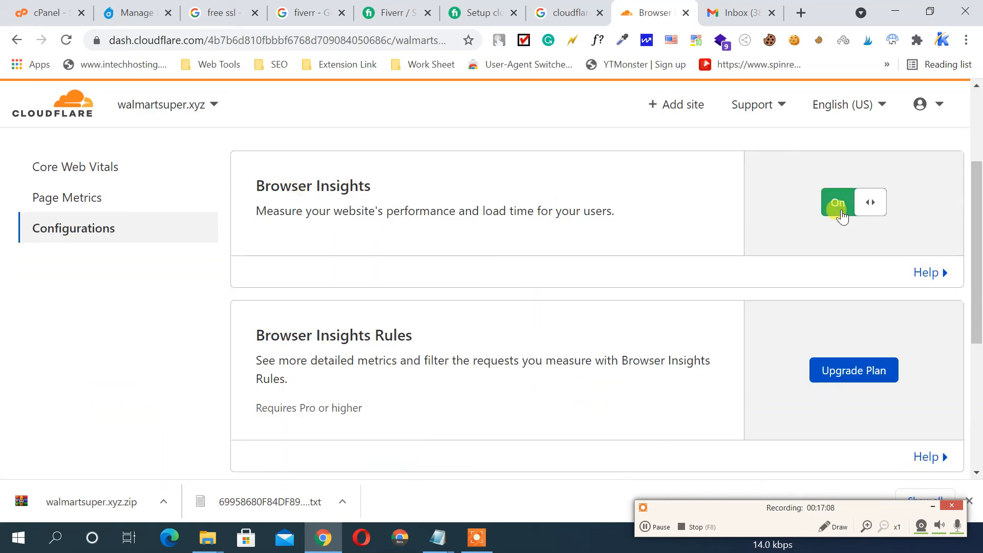
{"action": "scroll", "coordinate": [636, 280], "scroll_direction": "down", "scroll_amount": 3}
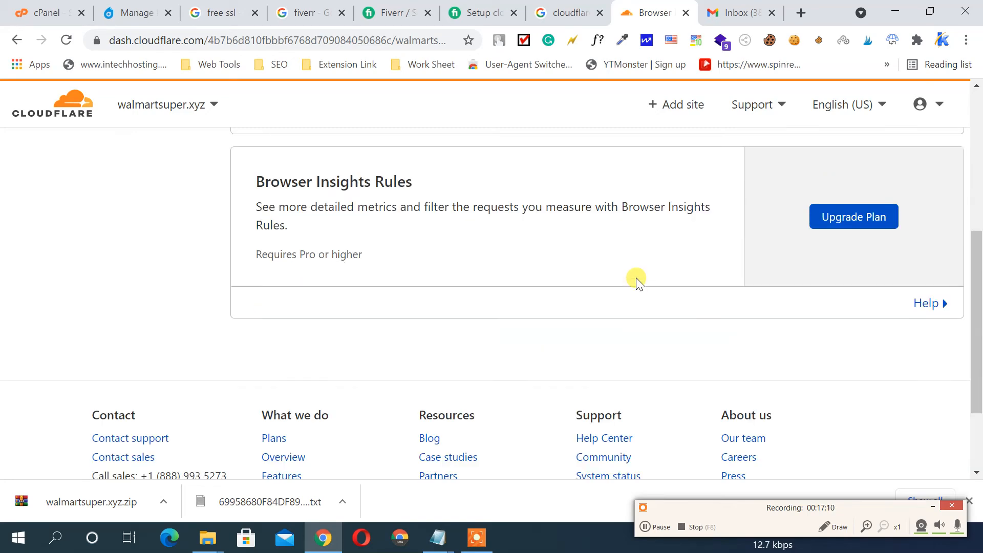
{"action": "scroll", "coordinate": [636, 281], "scroll_direction": "up", "scroll_amount": 6}
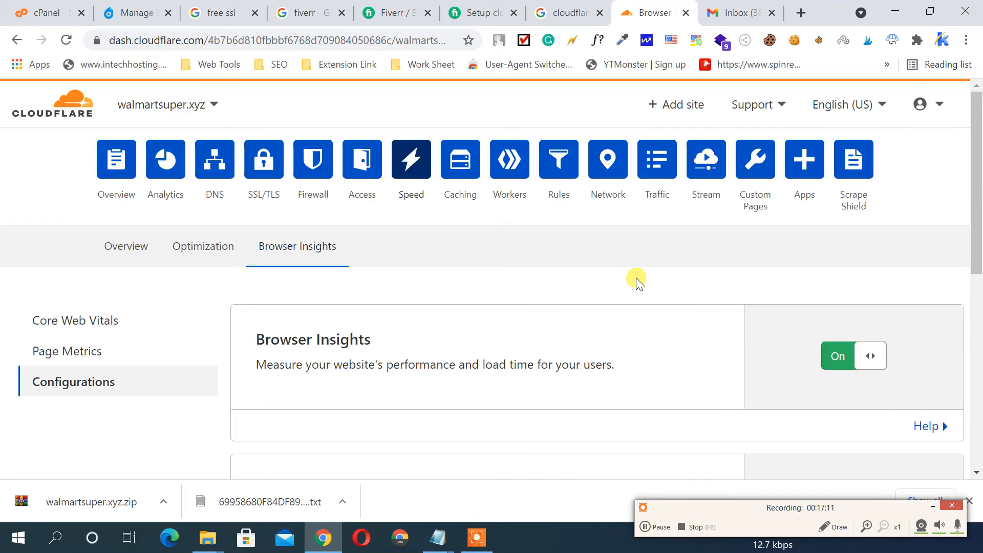
Look over the Caching overview and Tiered Cache settings
{"action": "left_click", "coordinate": [467, 170]}
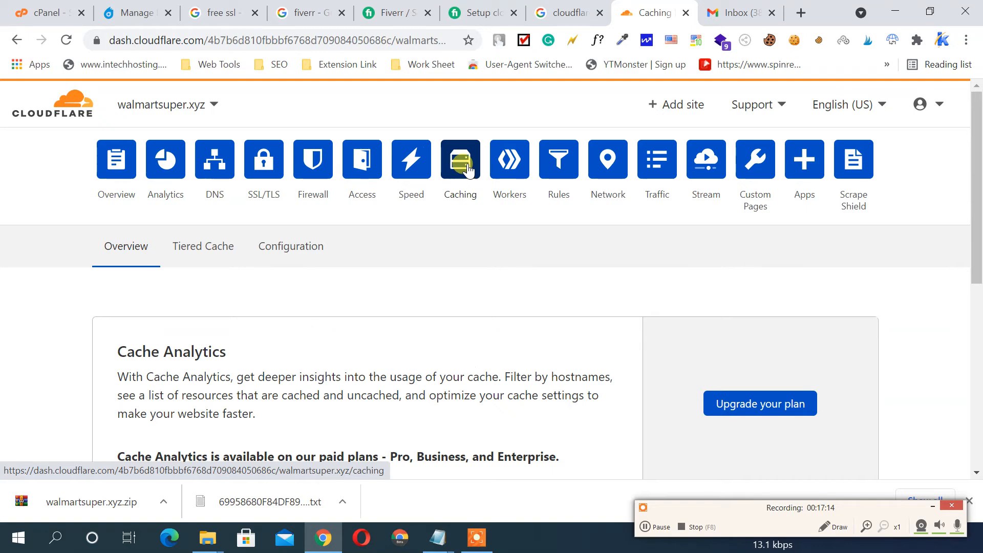
{"action": "scroll", "coordinate": [755, 237], "scroll_direction": "down", "scroll_amount": 5}
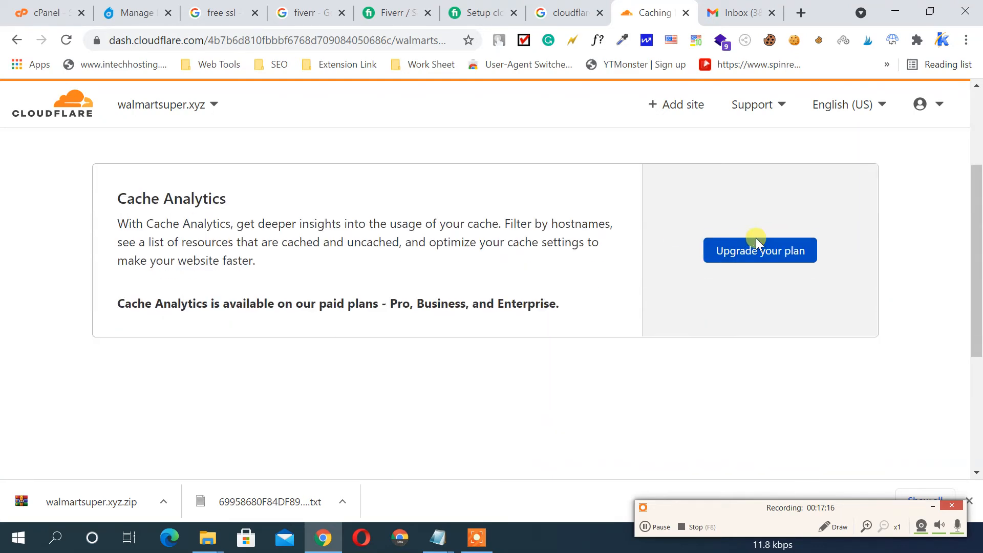
{"action": "scroll", "coordinate": [755, 240], "scroll_direction": "up", "scroll_amount": 5}
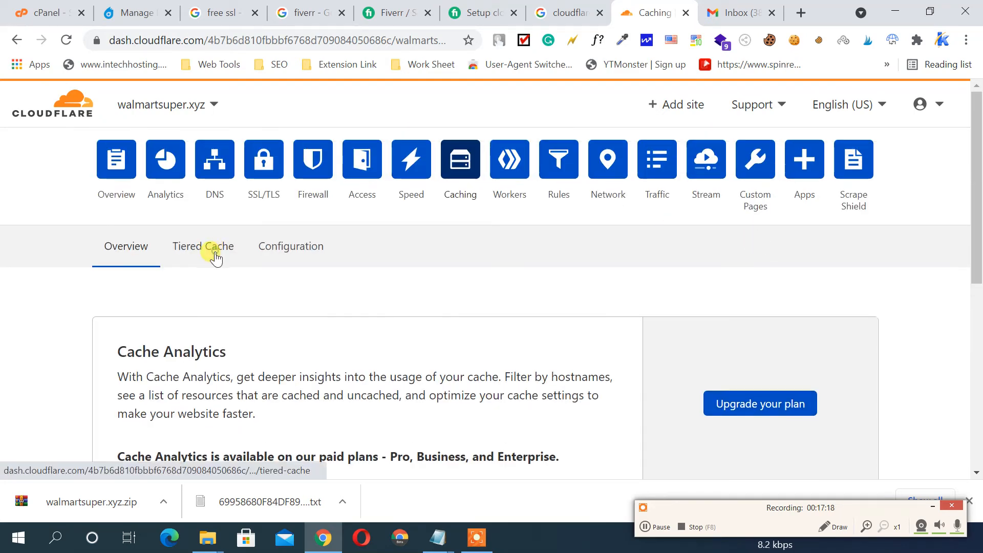
{"action": "left_click", "coordinate": [217, 256]}
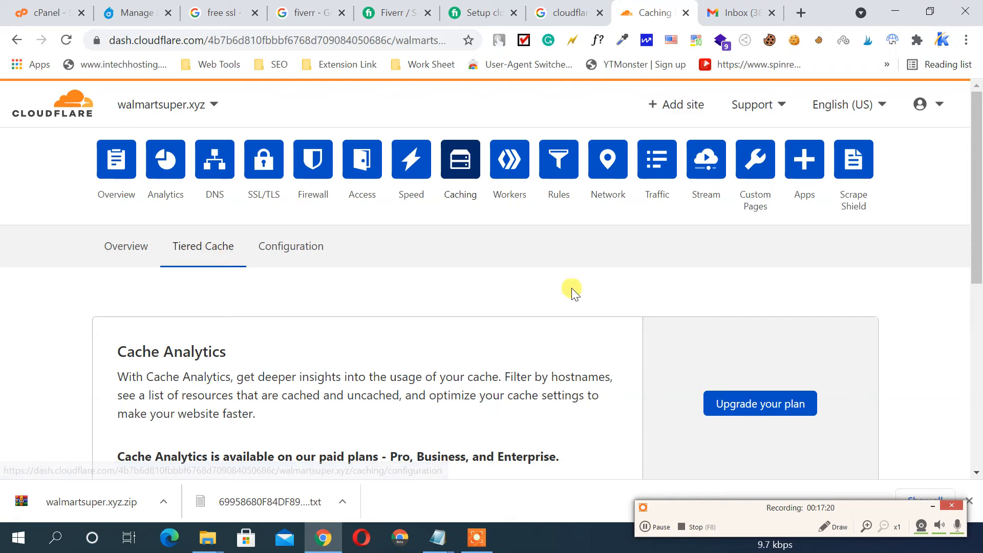
{"action": "scroll", "coordinate": [571, 288], "scroll_direction": "down", "scroll_amount": 3}
{"action": "scroll", "coordinate": [571, 287], "scroll_direction": "up", "scroll_amount": 3}
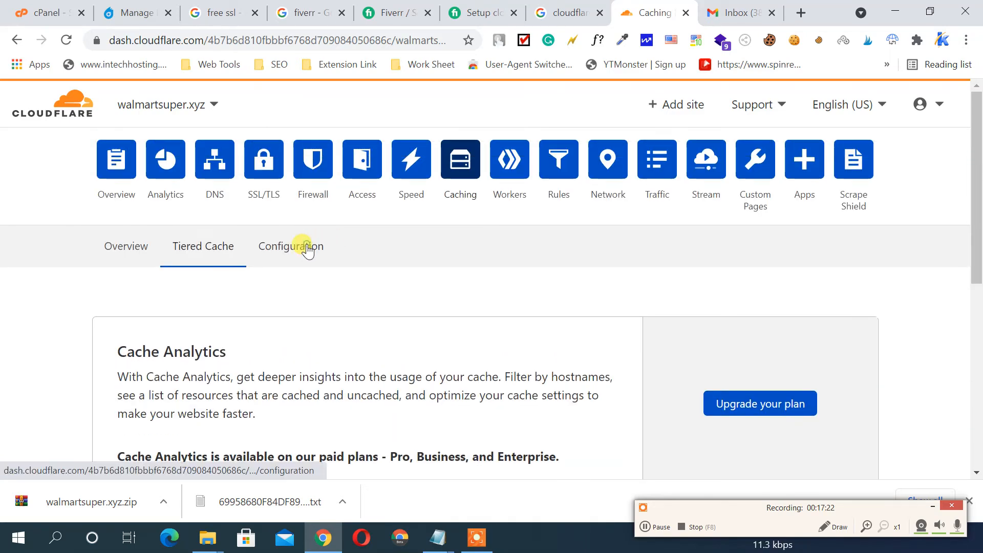
In Caching Configuration, check Browser Cache TTL options and keep it at 4 hours
{"action": "left_click", "coordinate": [309, 247]}
{"action": "scroll", "coordinate": [473, 247], "scroll_direction": "down", "scroll_amount": 5}
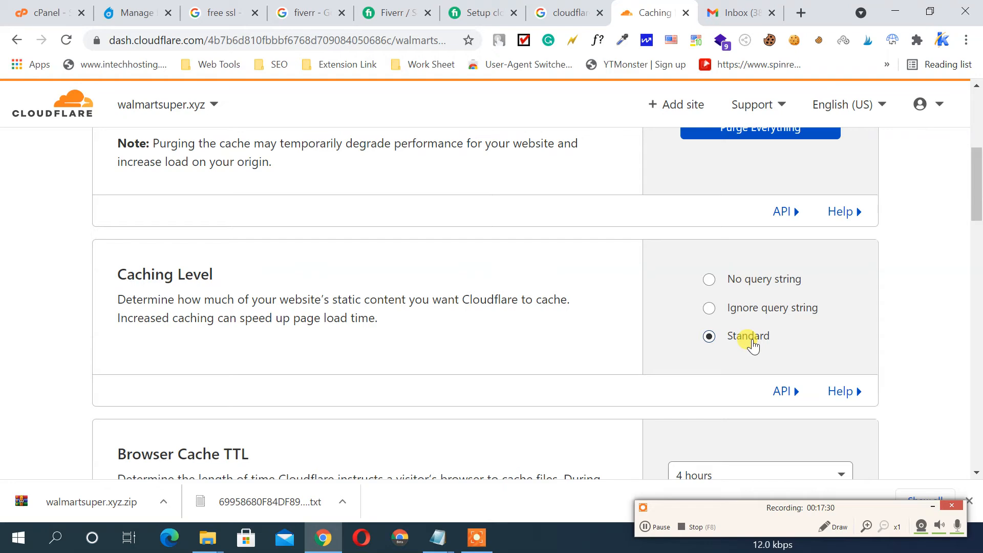
{"action": "scroll", "coordinate": [538, 220], "scroll_direction": "down", "scroll_amount": 3}
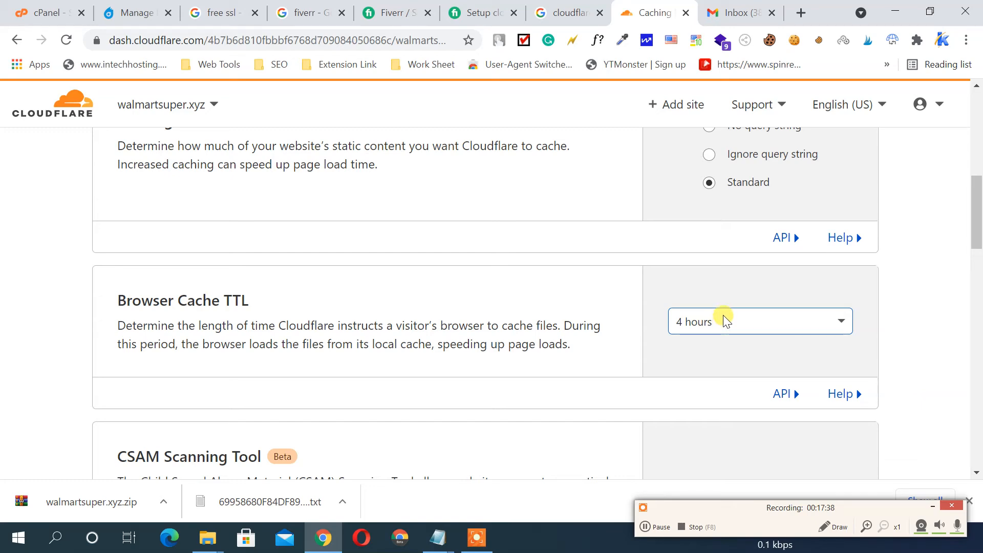
{"action": "left_click", "coordinate": [699, 320]}
{"action": "scroll", "coordinate": [666, 277], "scroll_direction": "down", "scroll_amount": 4}
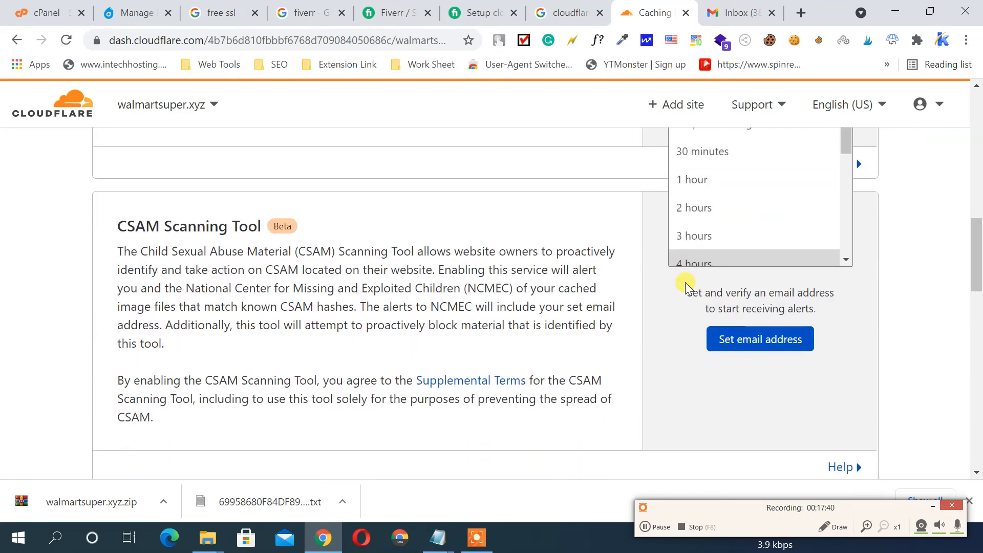
{"action": "scroll", "coordinate": [714, 215], "scroll_direction": "down", "scroll_amount": 6}
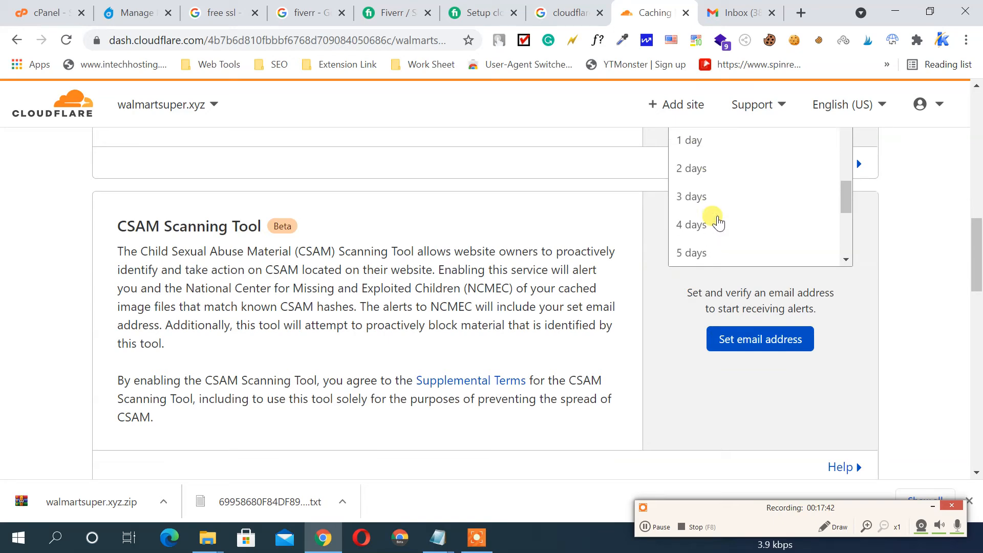
{"action": "scroll", "coordinate": [718, 223], "scroll_direction": "down", "scroll_amount": 4}
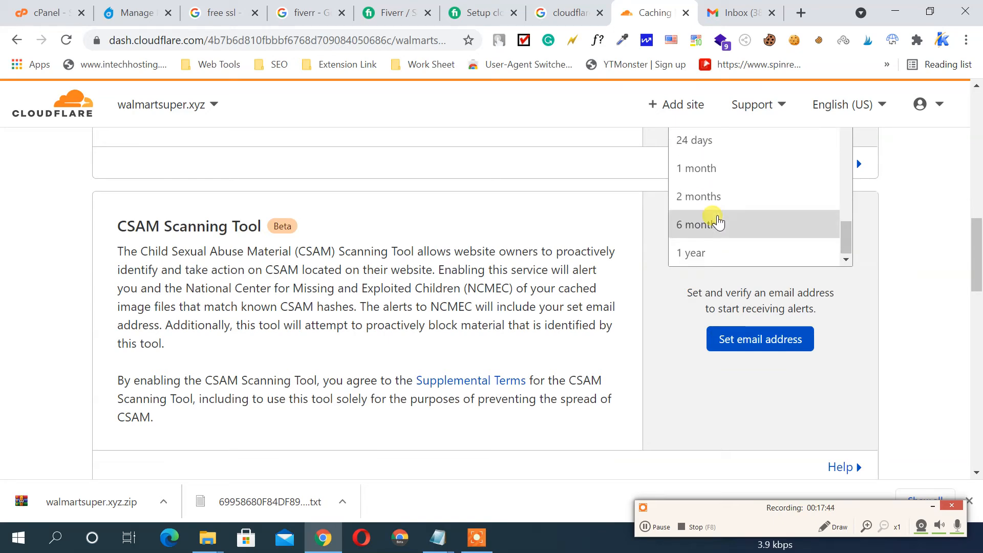
{"action": "left_click", "coordinate": [532, 197]}
{"action": "scroll", "coordinate": [535, 199], "scroll_direction": "up", "scroll_amount": 4}
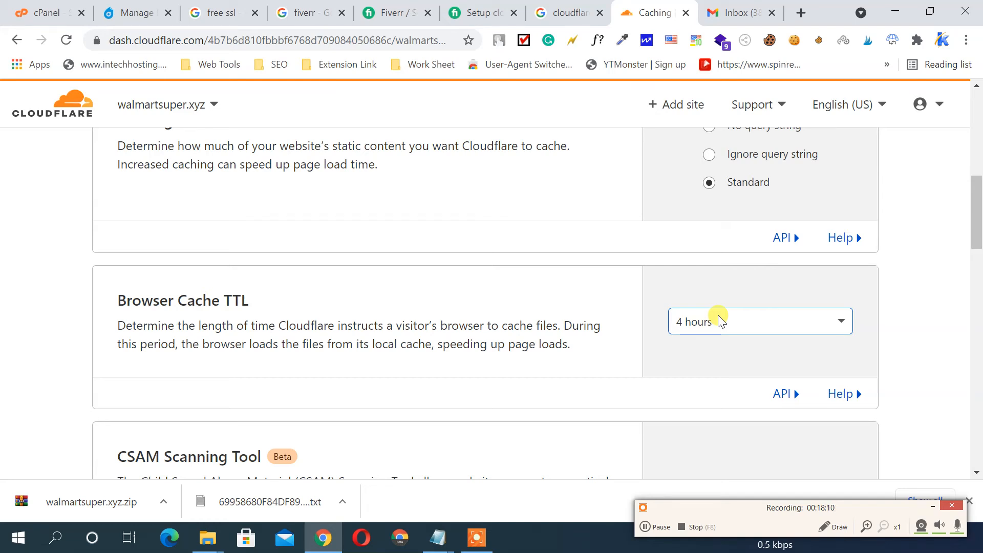
Scan the remaining caching options, then go to the Workers section
{"action": "scroll", "coordinate": [617, 288], "scroll_direction": "down", "scroll_amount": 1}
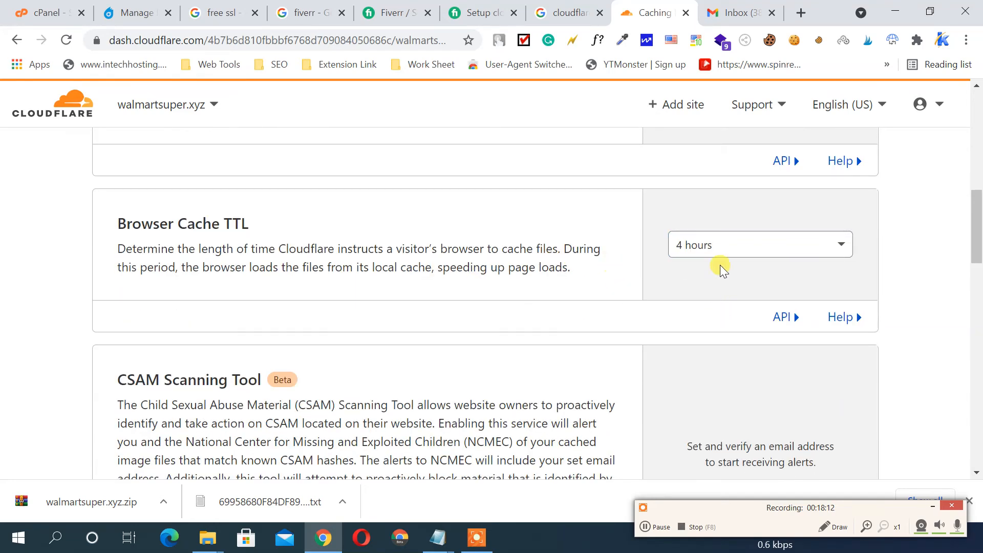
{"action": "scroll", "coordinate": [673, 269], "scroll_direction": "down", "scroll_amount": 2}
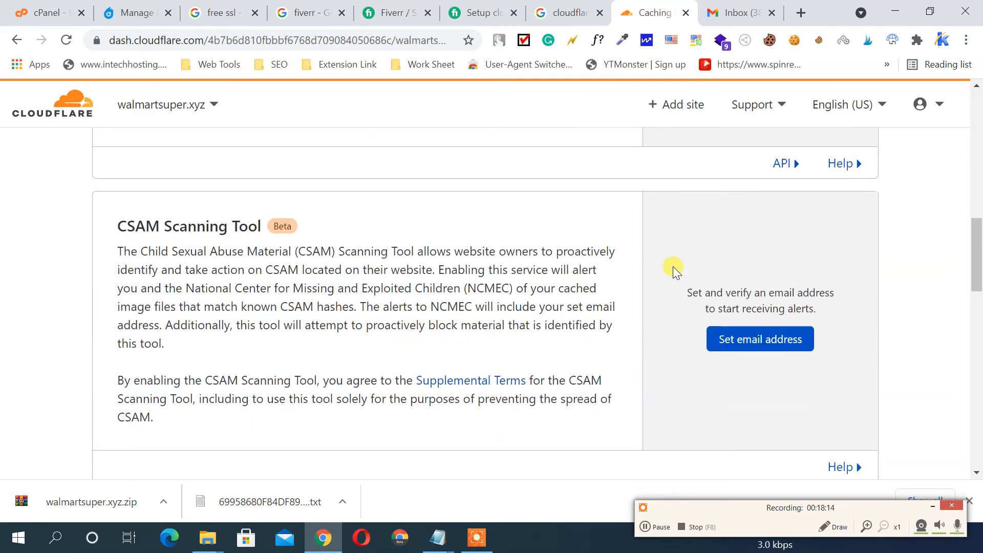
{"action": "scroll", "coordinate": [672, 266], "scroll_direction": "down", "scroll_amount": 5}
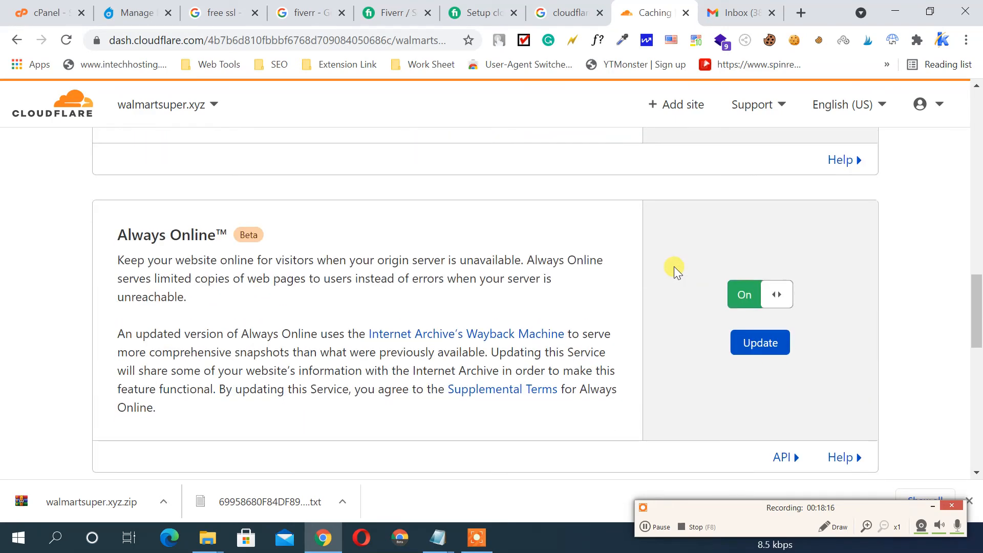
{"action": "scroll", "coordinate": [779, 275], "scroll_direction": "down", "scroll_amount": 3}
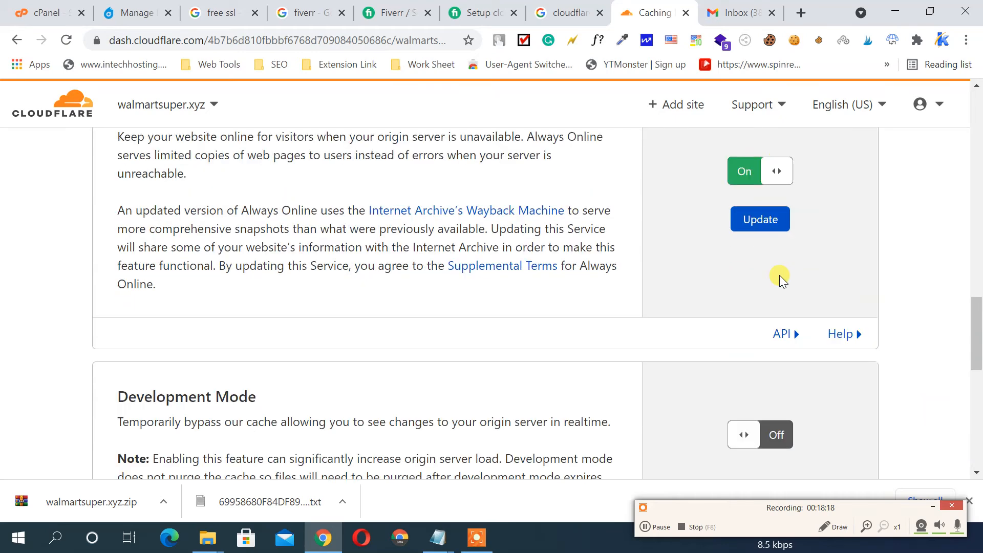
{"action": "scroll", "coordinate": [779, 275], "scroll_direction": "down", "scroll_amount": 3}
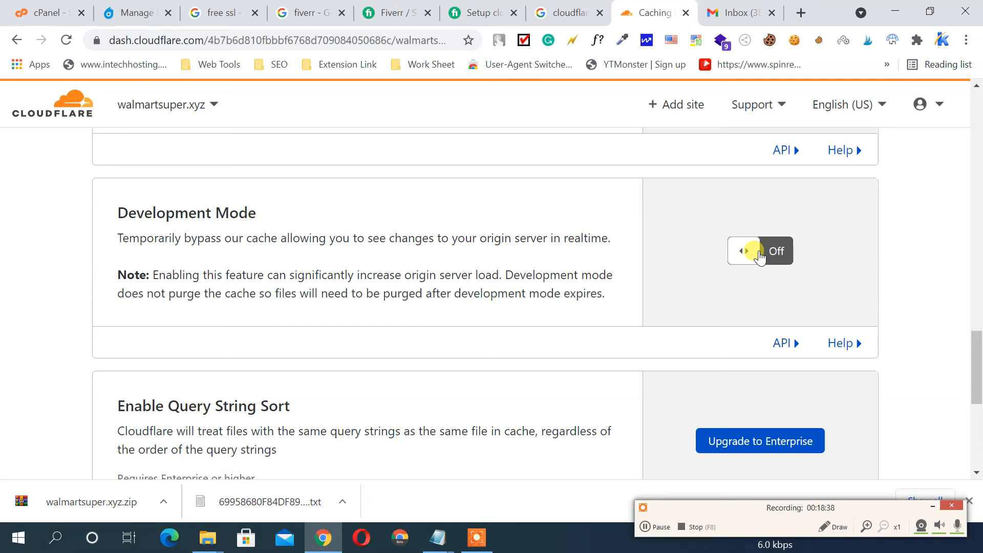
{"action": "scroll", "coordinate": [759, 256], "scroll_direction": "down", "scroll_amount": 5}
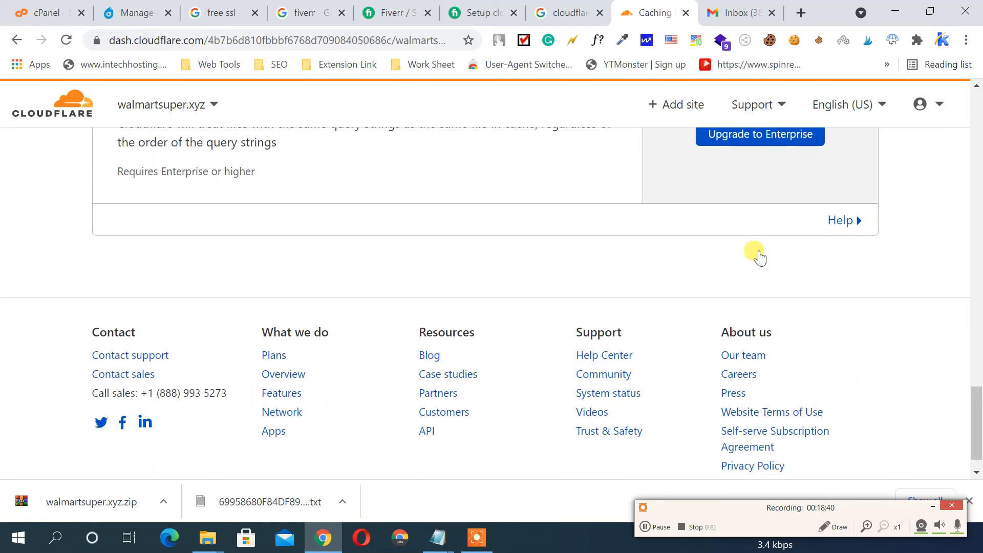
{"action": "scroll", "coordinate": [759, 256], "scroll_direction": "up", "scroll_amount": 8}
{"action": "scroll", "coordinate": [759, 255], "scroll_direction": "up", "scroll_amount": 10}
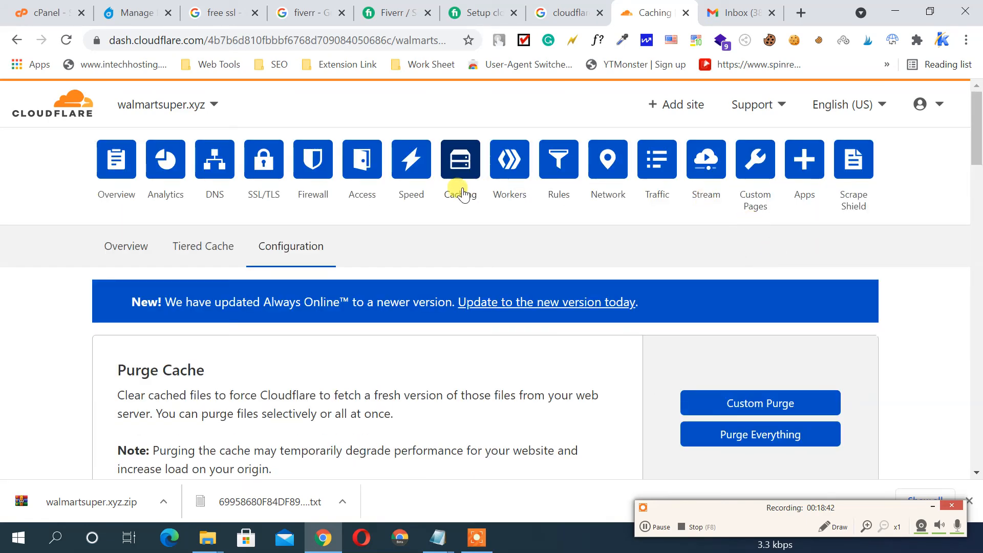
{"action": "left_click", "coordinate": [510, 161]}
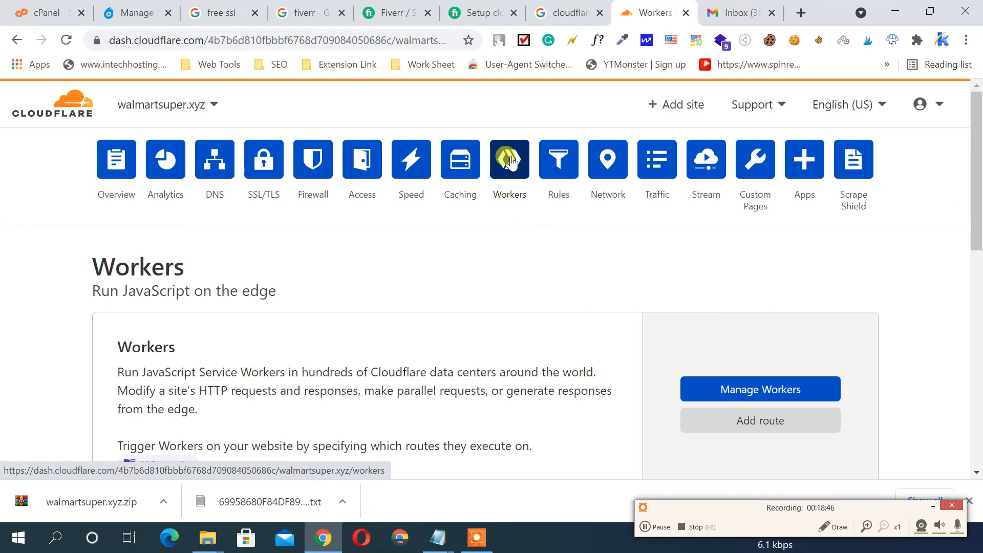
Scroll through the Workers page, then move to the Rules section
{"action": "scroll", "coordinate": [717, 245], "scroll_direction": "down", "scroll_amount": 3}
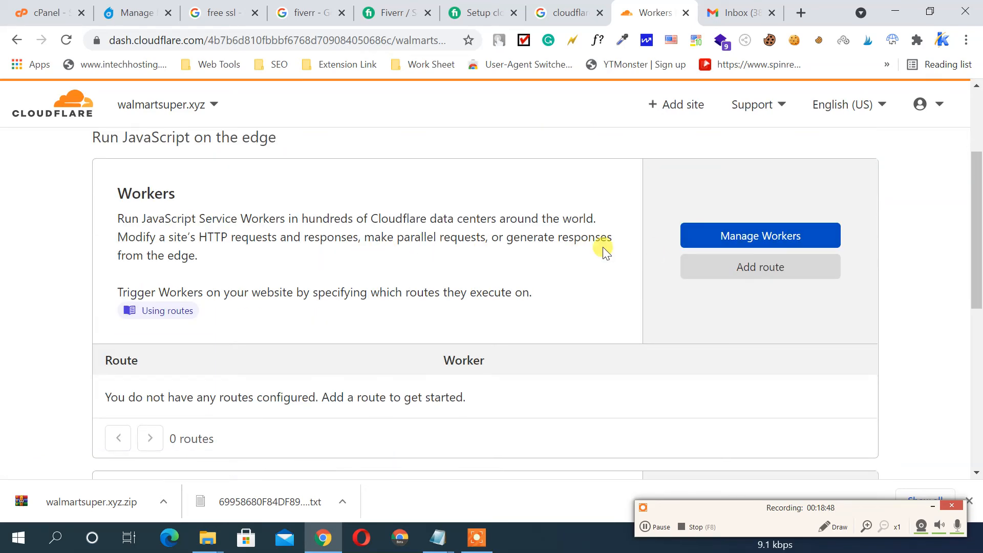
{"action": "scroll", "coordinate": [546, 244], "scroll_direction": "down", "scroll_amount": 1}
{"action": "scroll", "coordinate": [545, 245], "scroll_direction": "down", "scroll_amount": 3}
{"action": "scroll", "coordinate": [684, 243], "scroll_direction": "up", "scroll_amount": 3}
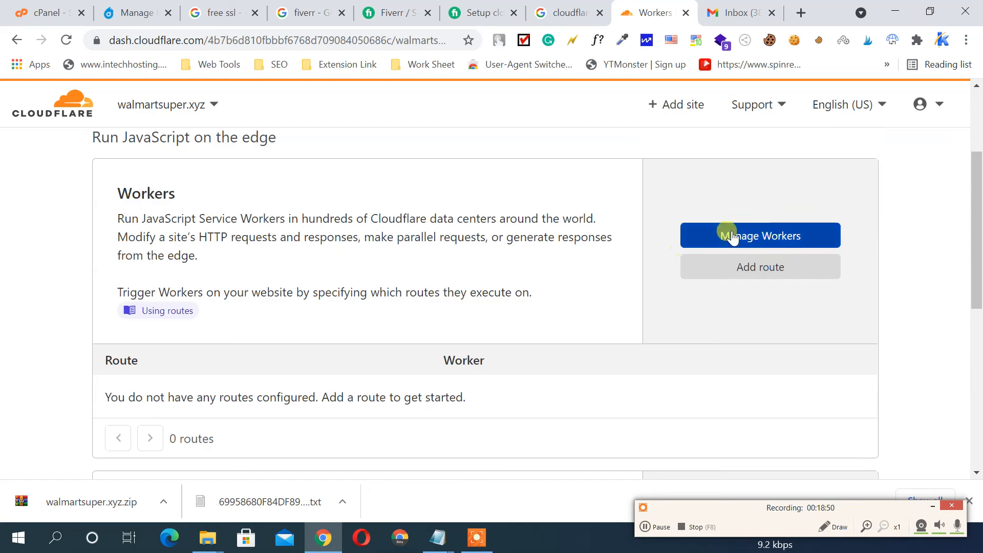
{"action": "scroll", "coordinate": [543, 243], "scroll_direction": "up", "scroll_amount": 3}
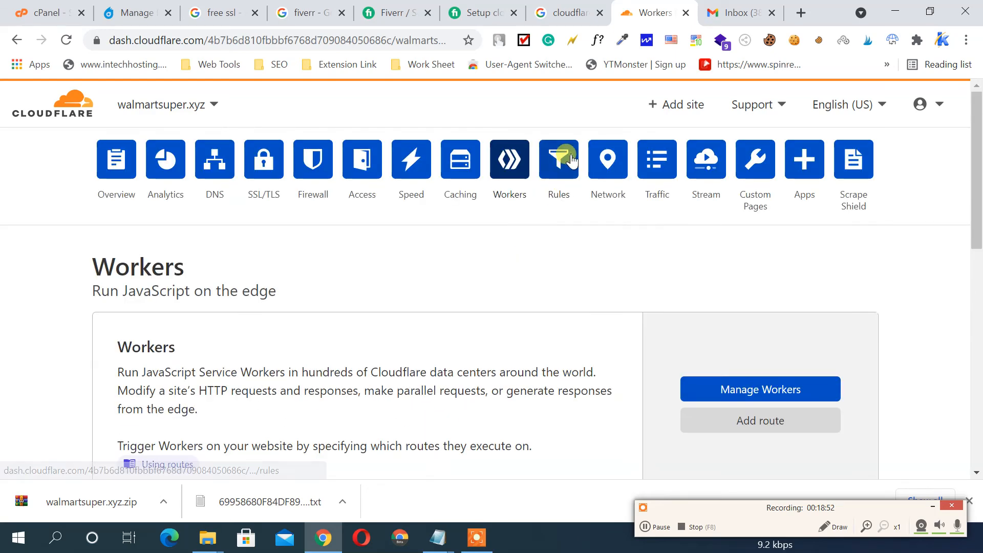
{"action": "left_click", "coordinate": [570, 159]}
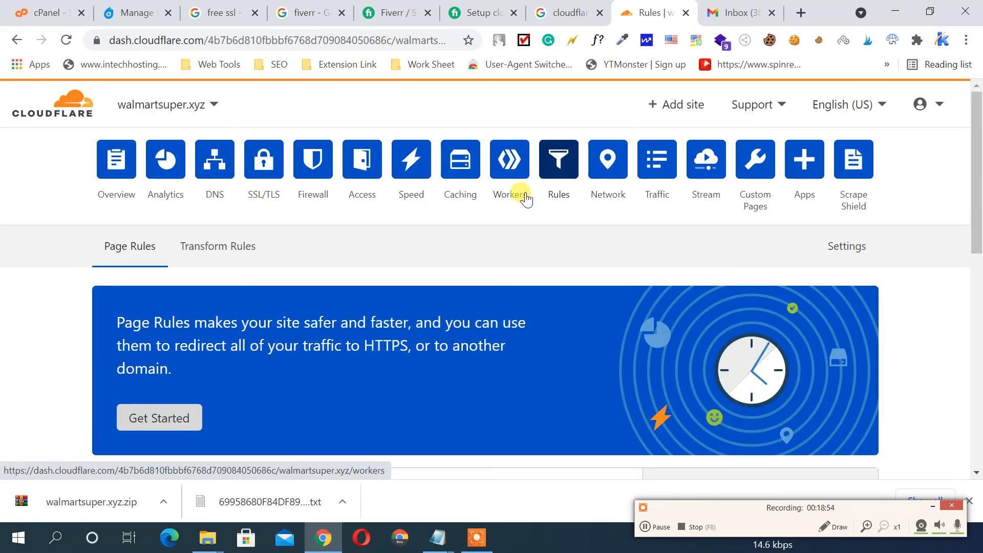
Look over the Transform Rules, then go to the Network settings page
{"action": "scroll", "coordinate": [219, 291], "scroll_direction": "down", "scroll_amount": 6}
{"action": "scroll", "coordinate": [220, 291], "scroll_direction": "up", "scroll_amount": 6}
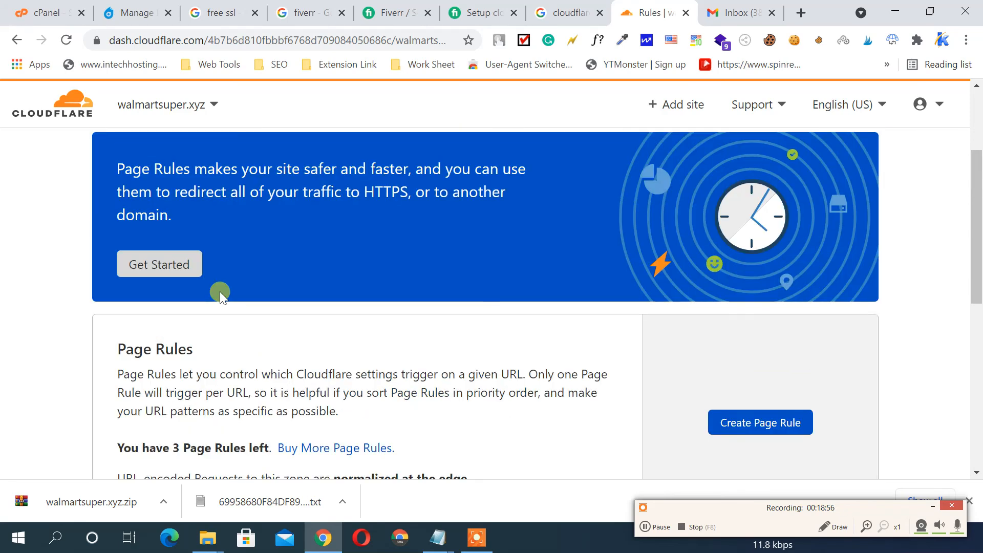
{"action": "left_click", "coordinate": [225, 246]}
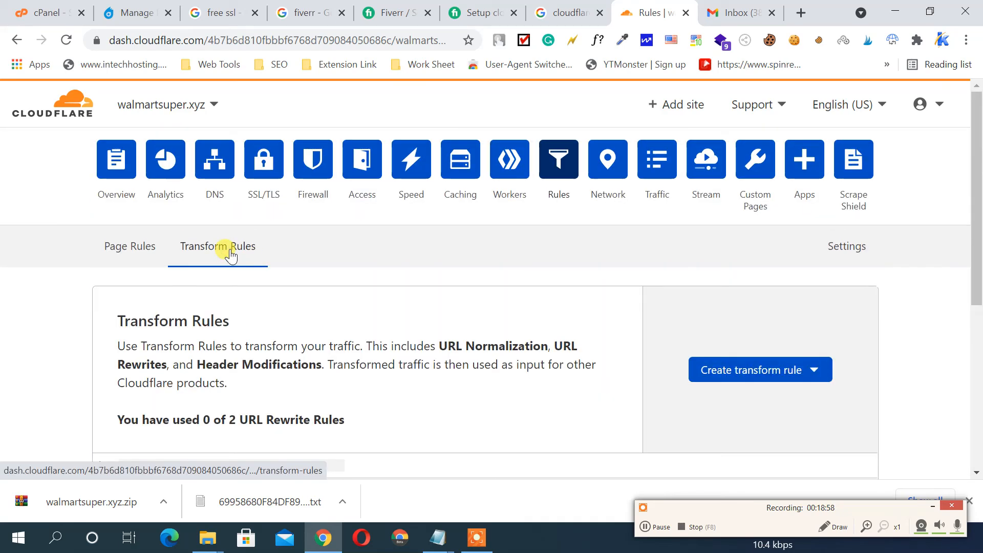
{"action": "scroll", "coordinate": [356, 276], "scroll_direction": "down", "scroll_amount": 2}
{"action": "scroll", "coordinate": [353, 275], "scroll_direction": "down", "scroll_amount": 2}
{"action": "scroll", "coordinate": [351, 275], "scroll_direction": "up", "scroll_amount": 5}
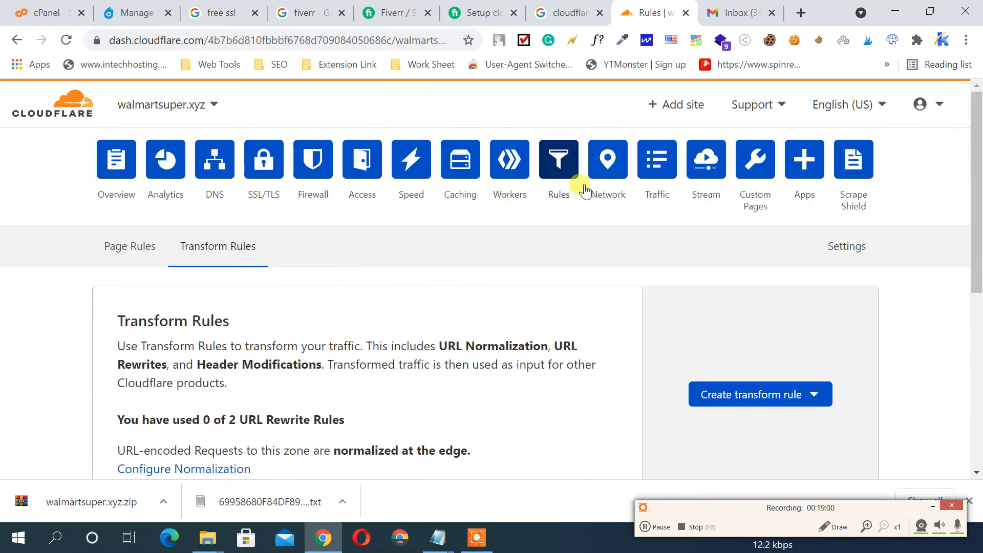
{"action": "left_click", "coordinate": [608, 166]}
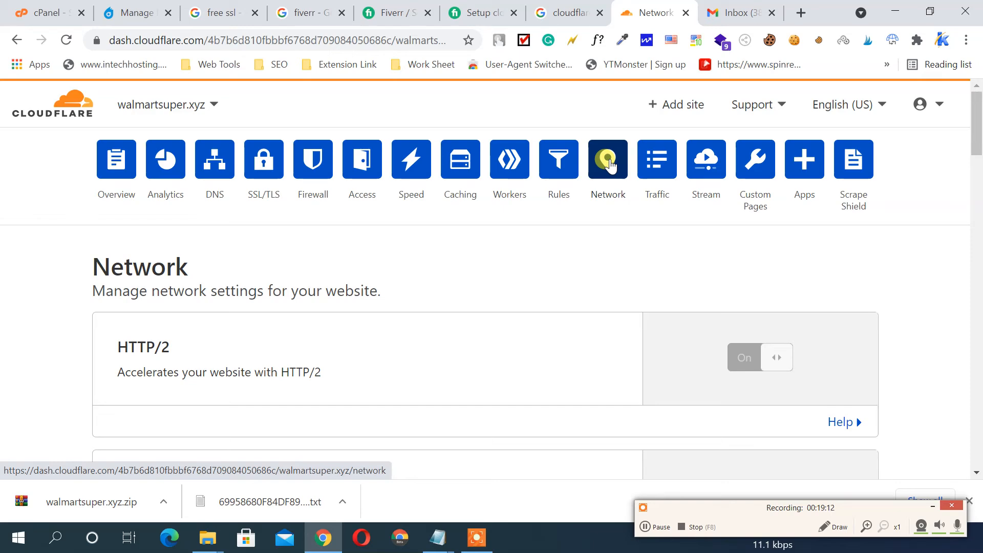
Turn on 0-RTT Connection Resumption and gRPC in the Network settings
{"action": "scroll", "coordinate": [701, 218], "scroll_direction": "down", "scroll_amount": 5}
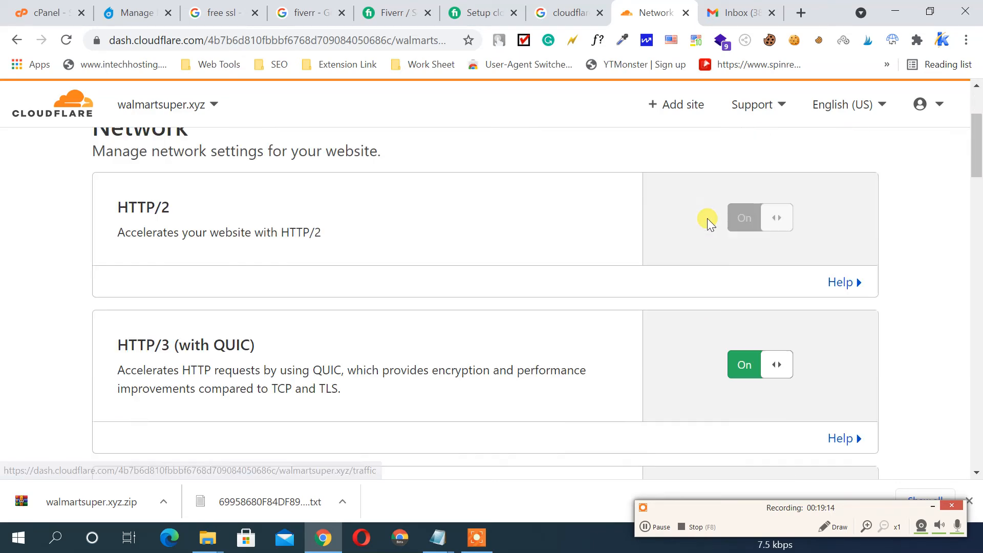
{"action": "scroll", "coordinate": [246, 271], "scroll_direction": "down", "scroll_amount": 3}
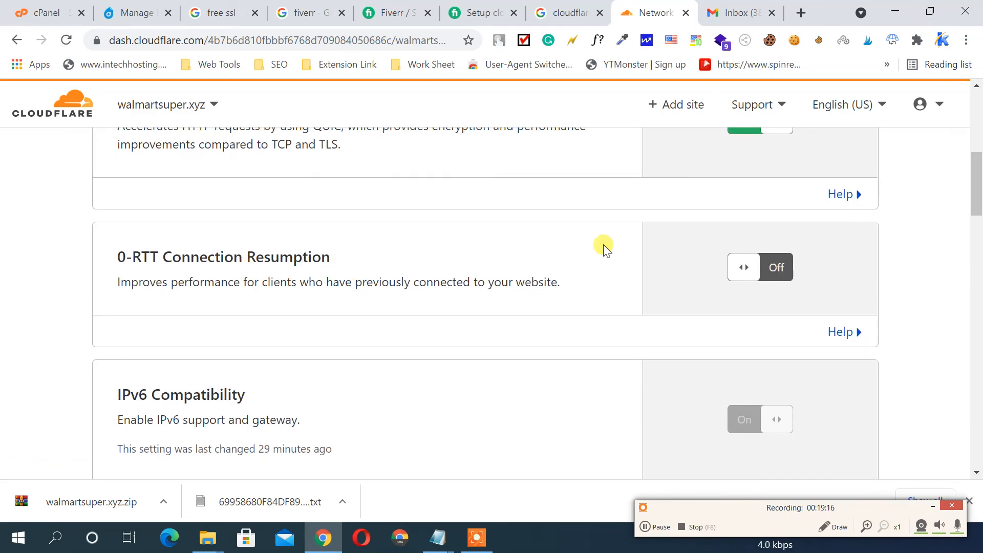
{"action": "scroll", "coordinate": [605, 247], "scroll_direction": "up", "scroll_amount": 8}
{"action": "scroll", "coordinate": [646, 294], "scroll_direction": "down", "scroll_amount": 4}
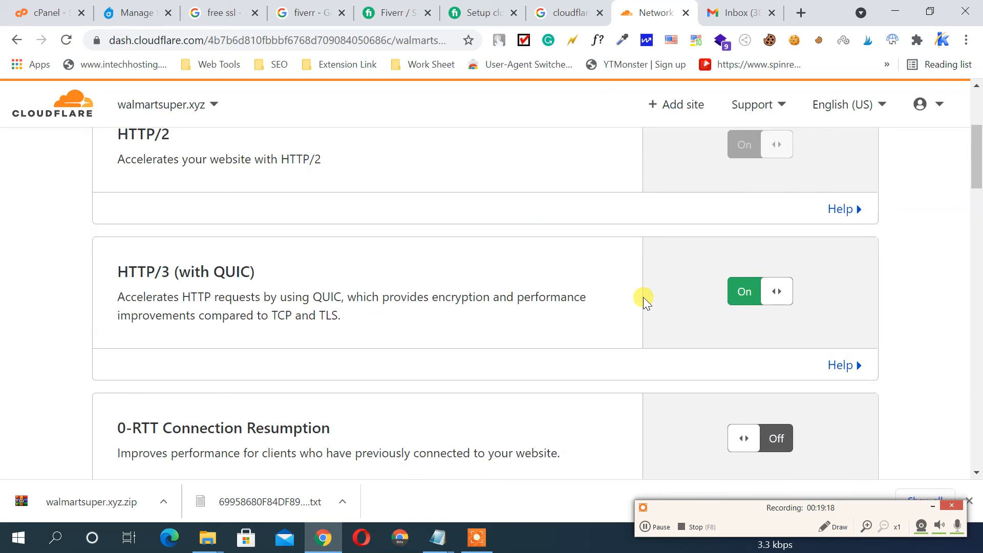
{"action": "scroll", "coordinate": [643, 297], "scroll_direction": "up", "scroll_amount": 3}
{"action": "scroll", "coordinate": [643, 296], "scroll_direction": "down", "scroll_amount": 5}
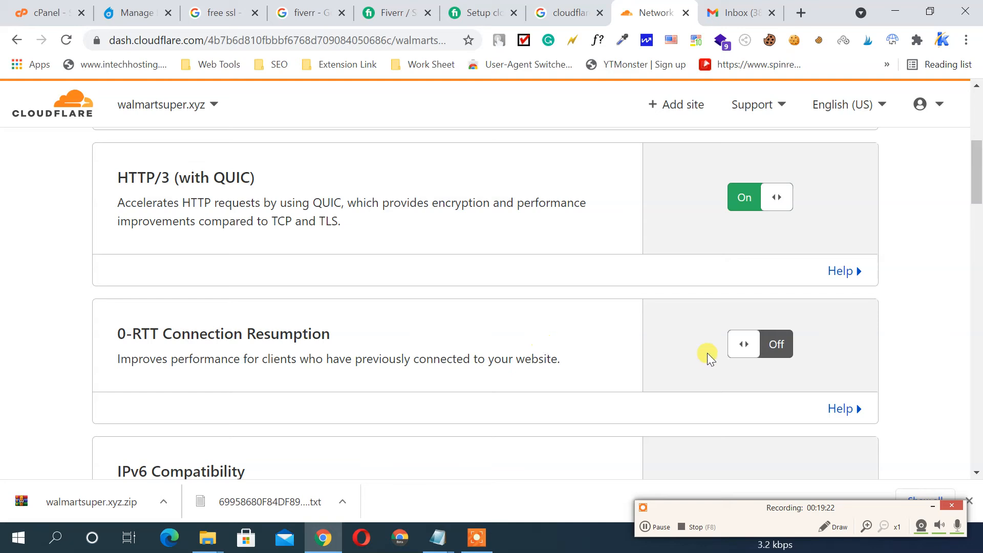
{"action": "left_click", "coordinate": [744, 343]}
{"action": "scroll", "coordinate": [623, 237], "scroll_direction": "down", "scroll_amount": 4}
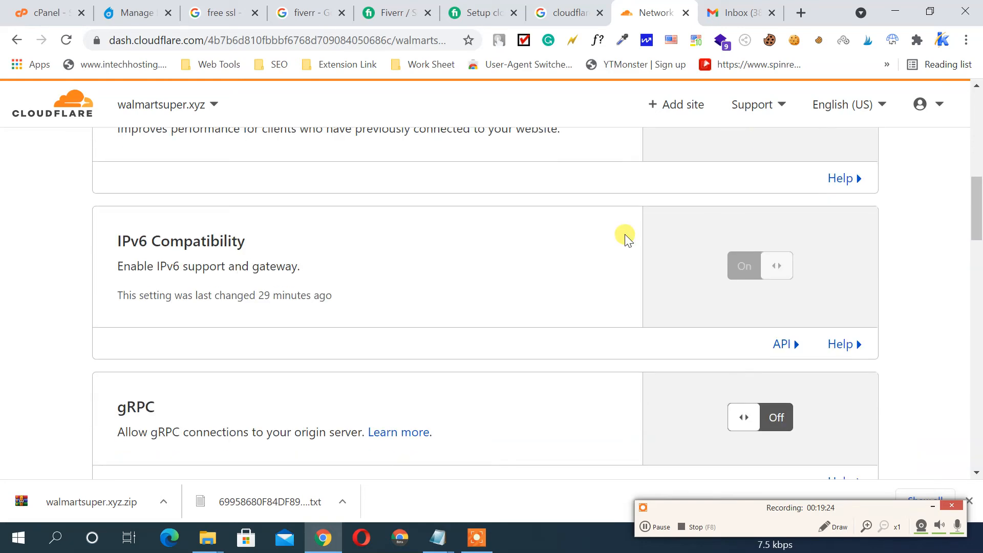
{"action": "scroll", "coordinate": [626, 237], "scroll_direction": "down", "scroll_amount": 1}
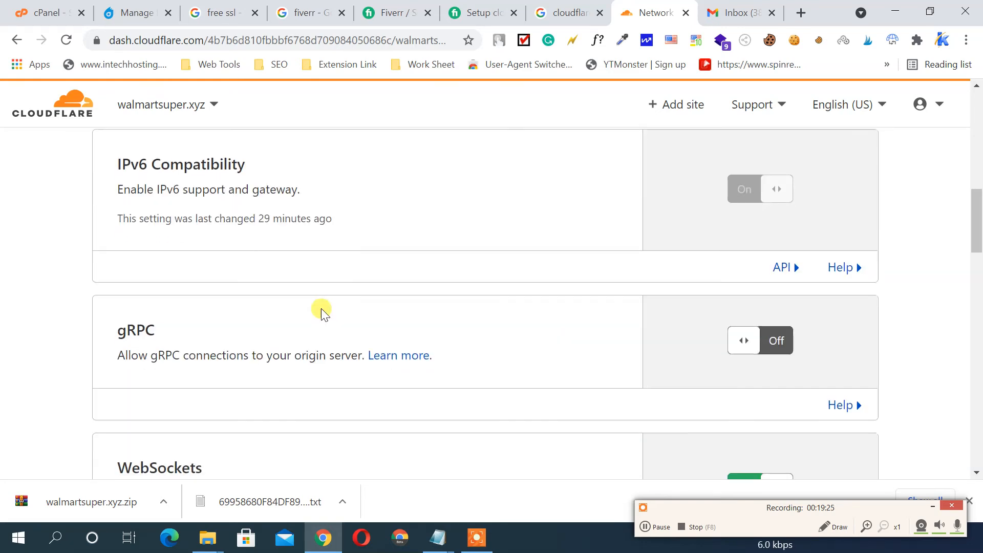
{"action": "left_click", "coordinate": [743, 343]}
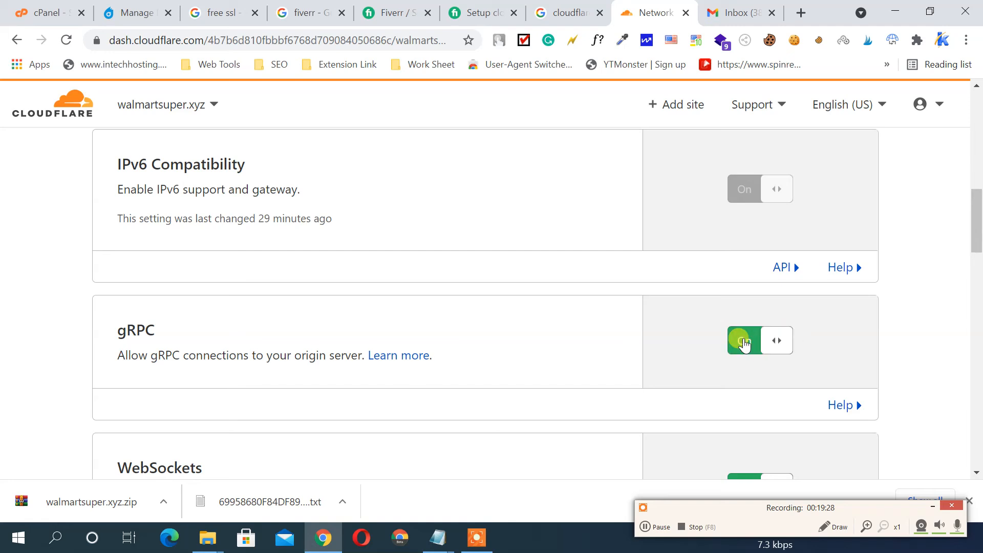
Check Pseudo IPv4 and Maximum Upload Size, leaving them Off and 100 MB
{"action": "scroll", "coordinate": [658, 267], "scroll_direction": "down", "scroll_amount": 3}
{"action": "scroll", "coordinate": [659, 268], "scroll_direction": "down", "scroll_amount": 6}
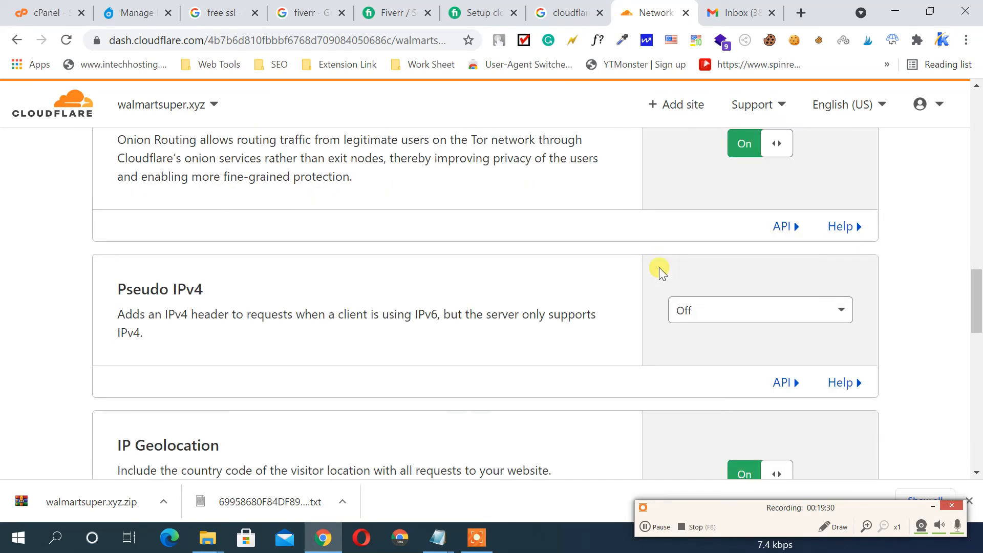
{"action": "left_click", "coordinate": [688, 281]}
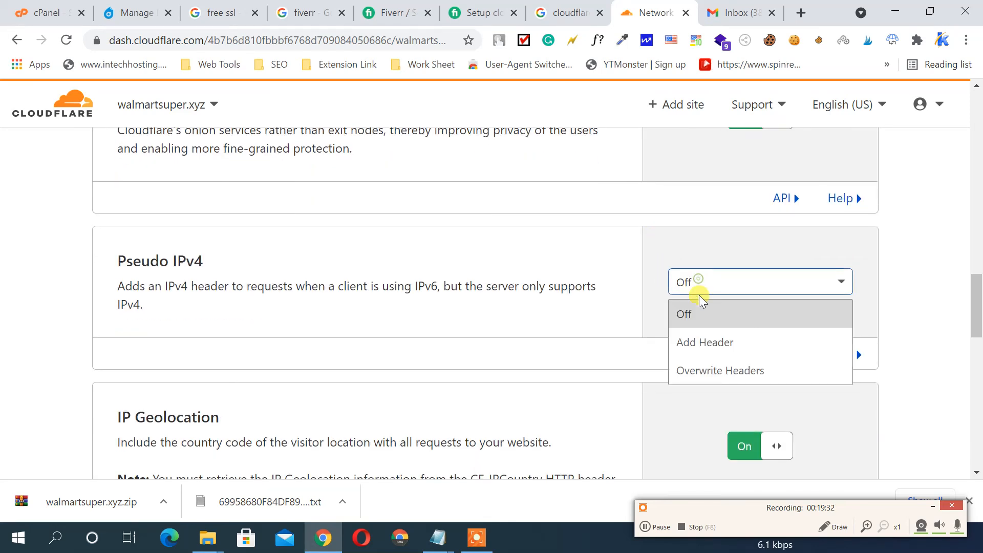
{"action": "left_click", "coordinate": [596, 269]}
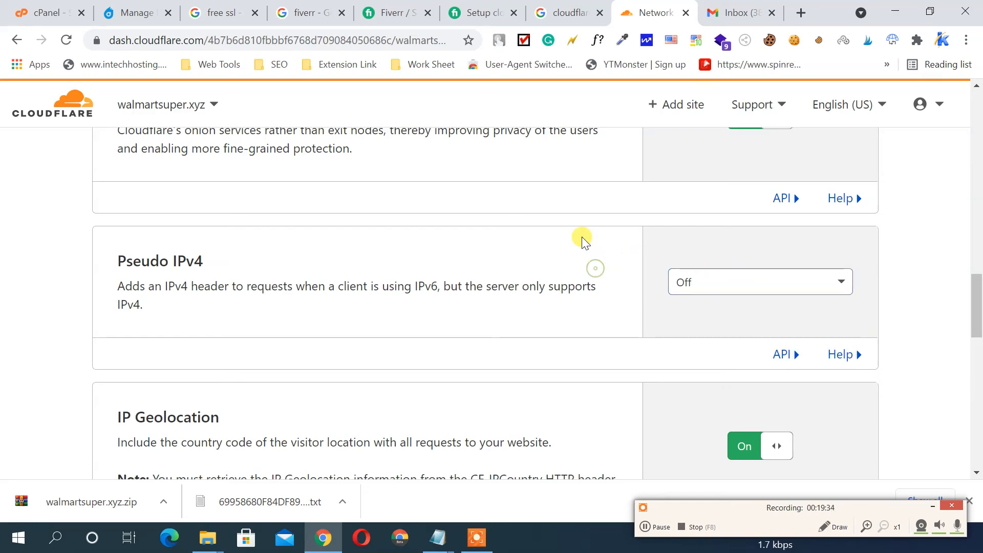
{"action": "scroll", "coordinate": [607, 237], "scroll_direction": "down", "scroll_amount": 4}
{"action": "scroll", "coordinate": [607, 236], "scroll_direction": "down", "scroll_amount": 3}
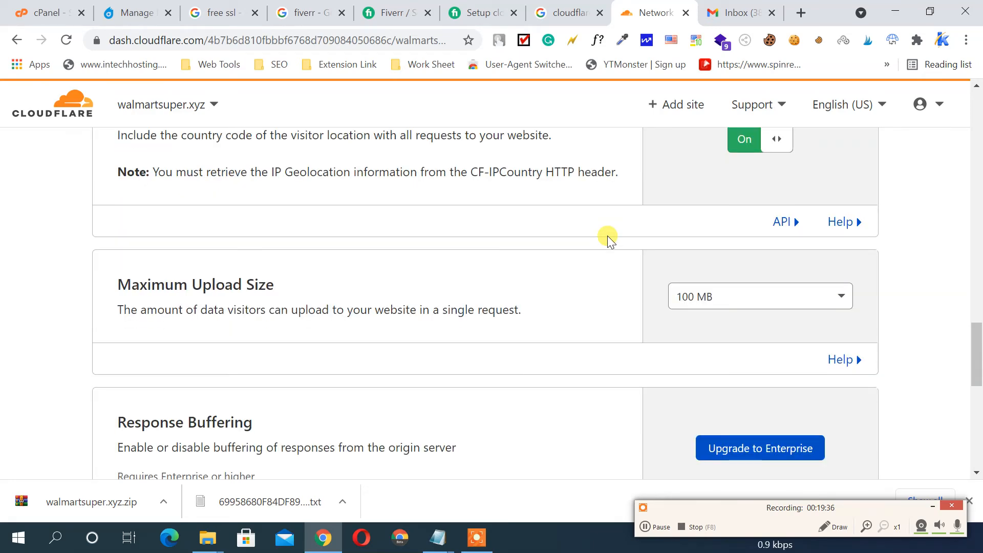
{"action": "left_click", "coordinate": [690, 225]}
{"action": "left_click", "coordinate": [610, 238]}
Go to the Traffic settings for walmartsuper.xyz
{"action": "scroll", "coordinate": [611, 237], "scroll_direction": "down", "scroll_amount": 7}
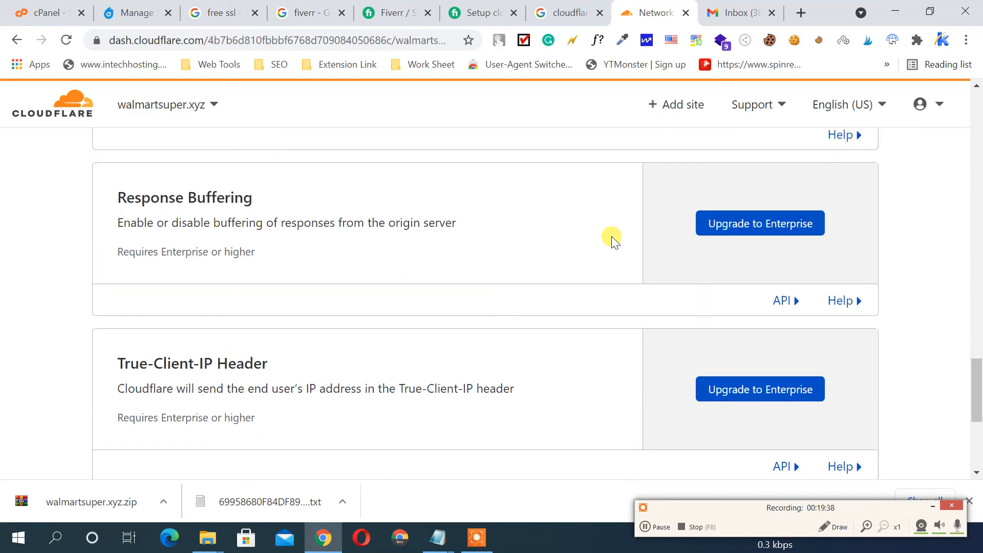
{"action": "scroll", "coordinate": [614, 238], "scroll_direction": "up", "scroll_amount": 20}
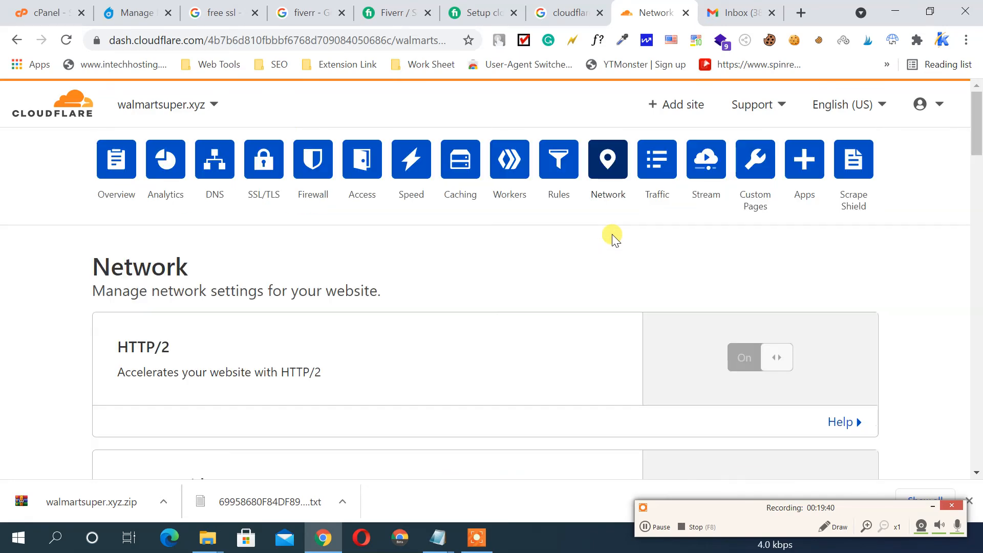
{"action": "left_click", "coordinate": [656, 163]}
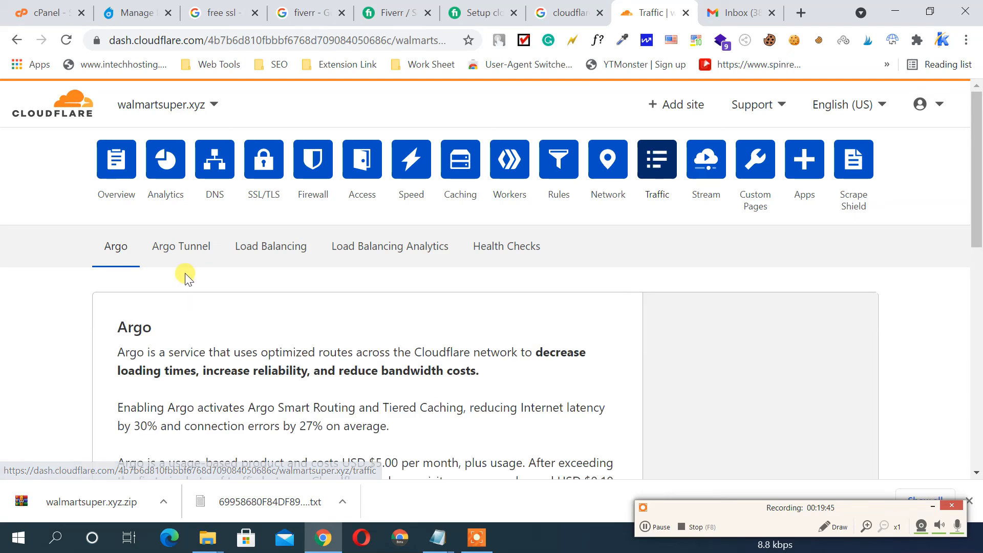
Look over the Argo, Argo Tunnel and Load Balancing information
{"action": "scroll", "coordinate": [268, 275], "scroll_direction": "down", "scroll_amount": 5}
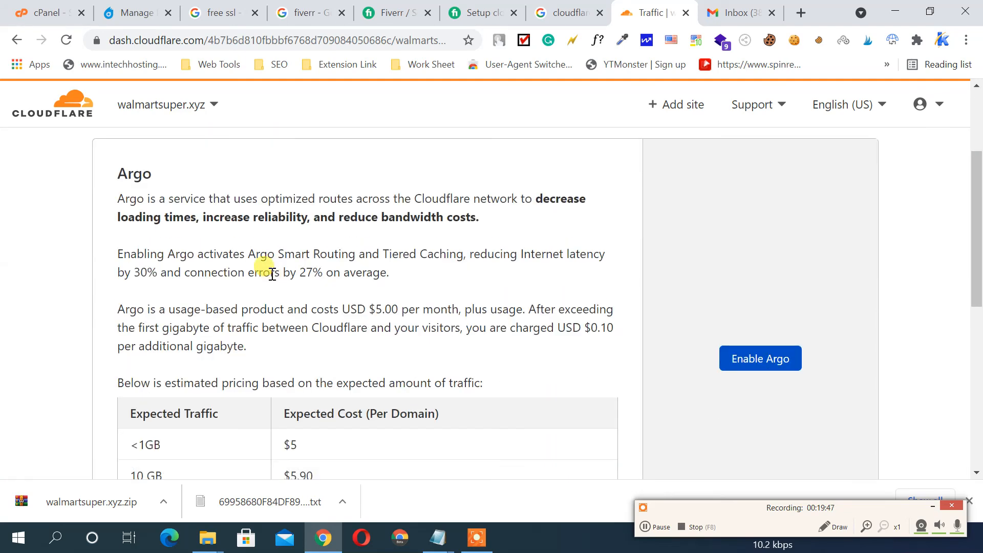
{"action": "scroll", "coordinate": [271, 273], "scroll_direction": "up", "scroll_amount": 5}
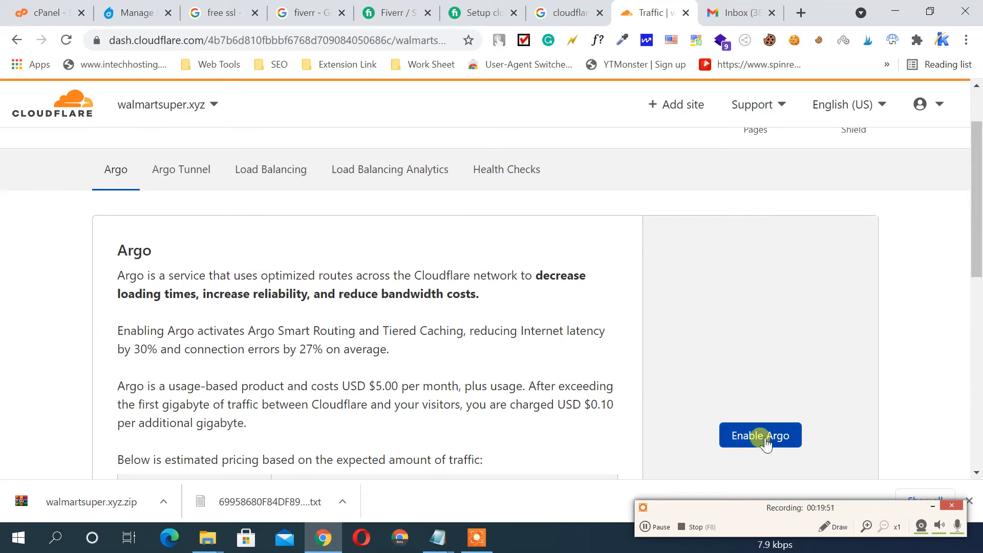
{"action": "scroll", "coordinate": [208, 278], "scroll_direction": "up", "scroll_amount": 2}
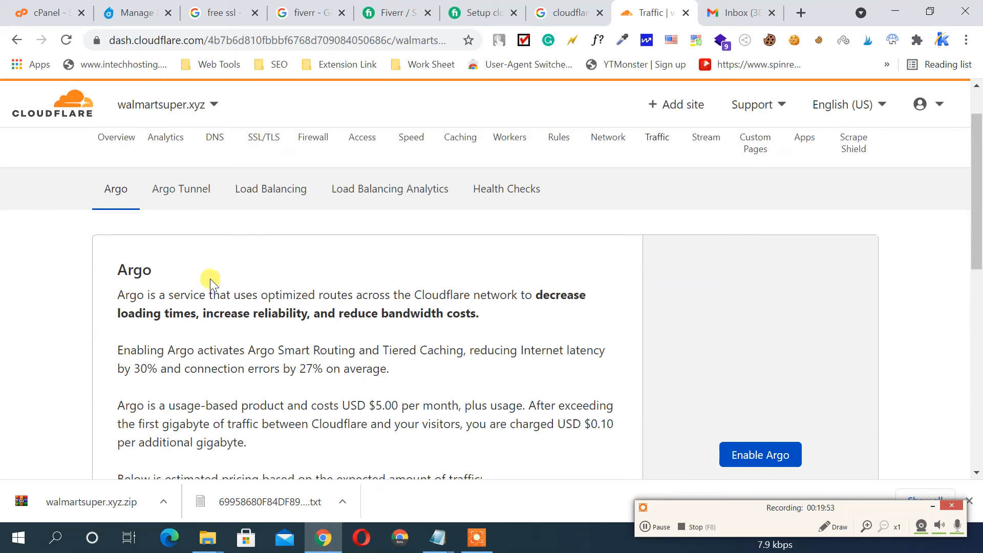
{"action": "left_click", "coordinate": [182, 258]}
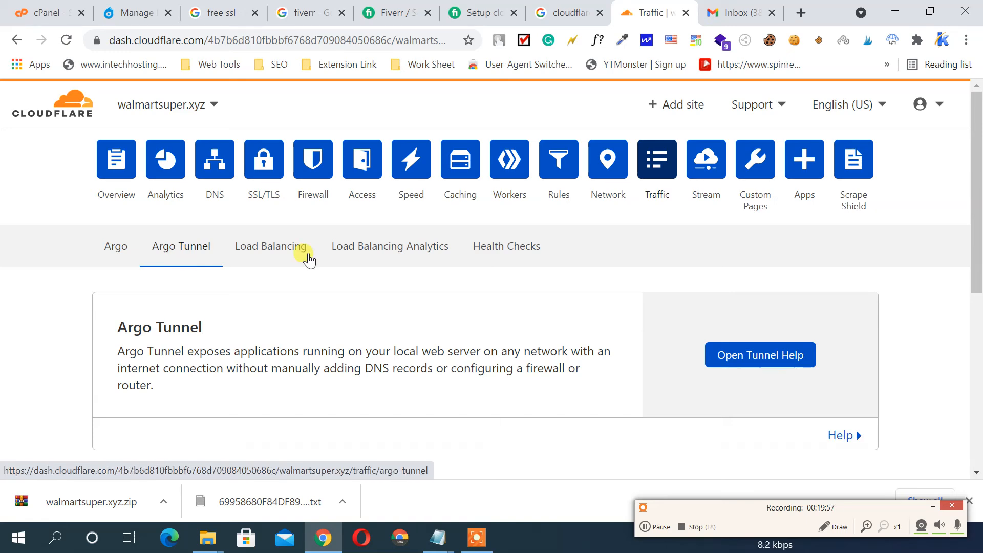
{"action": "scroll", "coordinate": [439, 257], "scroll_direction": "down", "scroll_amount": 4}
{"action": "scroll", "coordinate": [439, 257], "scroll_direction": "up", "scroll_amount": 4}
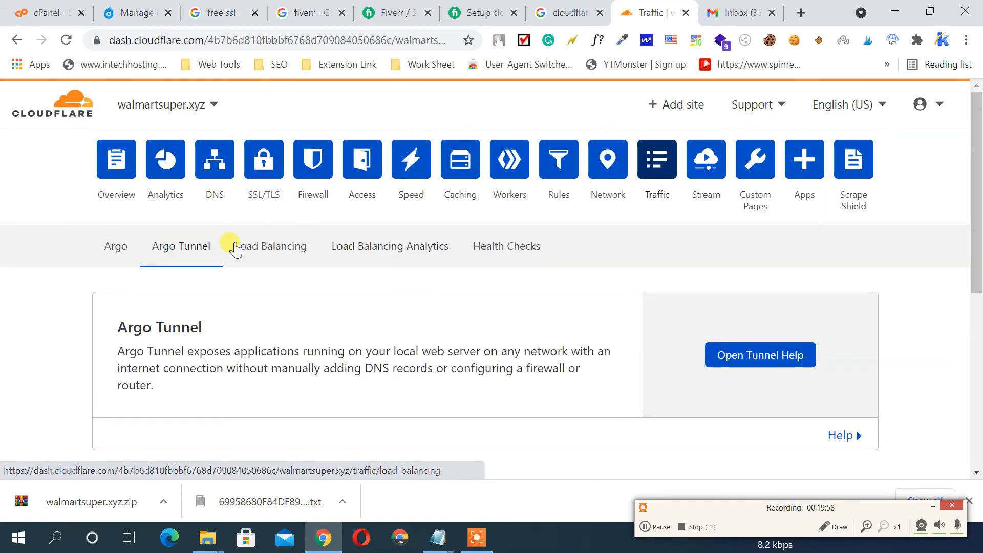
{"action": "left_click", "coordinate": [264, 250]}
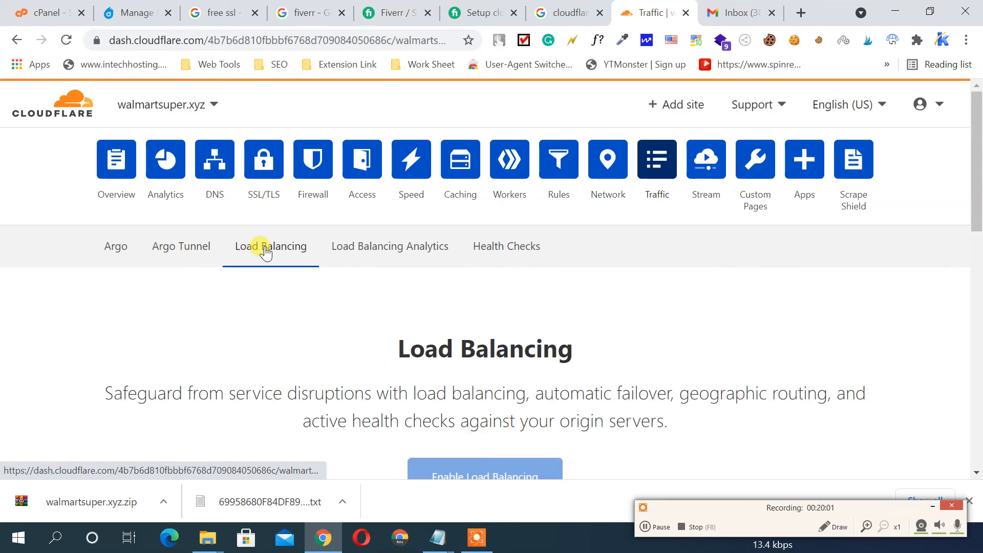
View the Load Balancing plan and price, close it unsubscribed, and go to Custom Pages
{"action": "scroll", "coordinate": [710, 259], "scroll_direction": "down", "scroll_amount": 1}
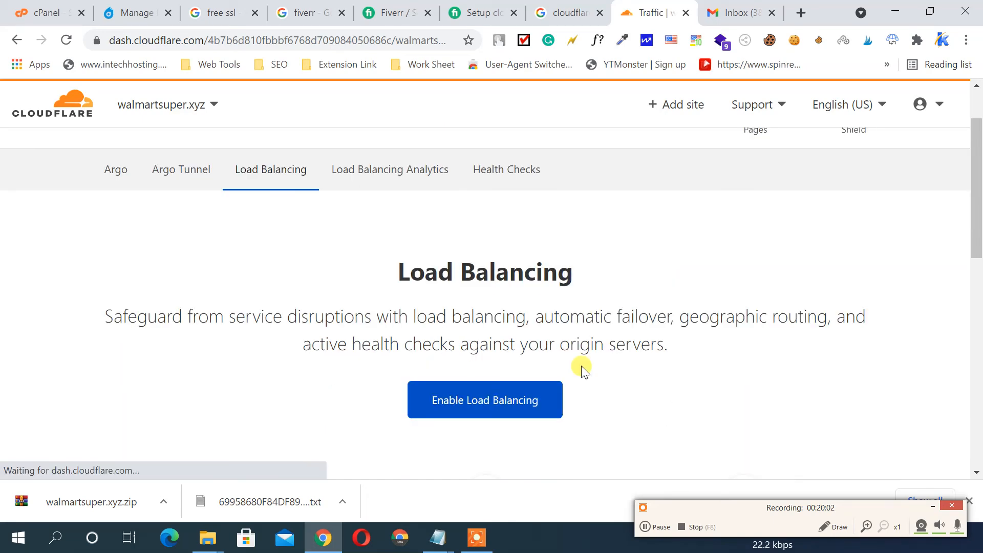
{"action": "left_click", "coordinate": [501, 408]}
{"action": "scroll", "coordinate": [487, 307], "scroll_direction": "down", "scroll_amount": 5}
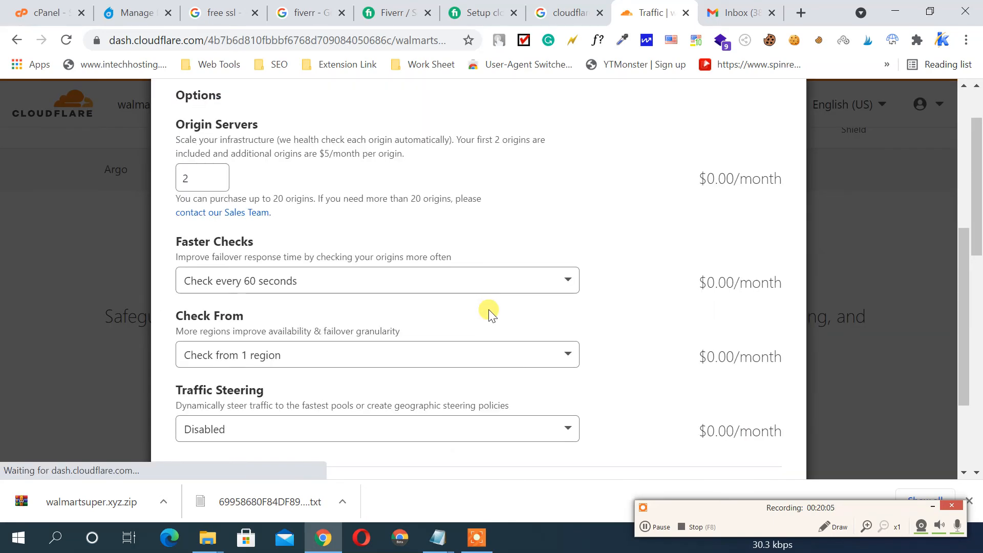
{"action": "scroll", "coordinate": [489, 313], "scroll_direction": "down", "scroll_amount": 3}
{"action": "scroll", "coordinate": [489, 313], "scroll_direction": "up", "scroll_amount": 10}
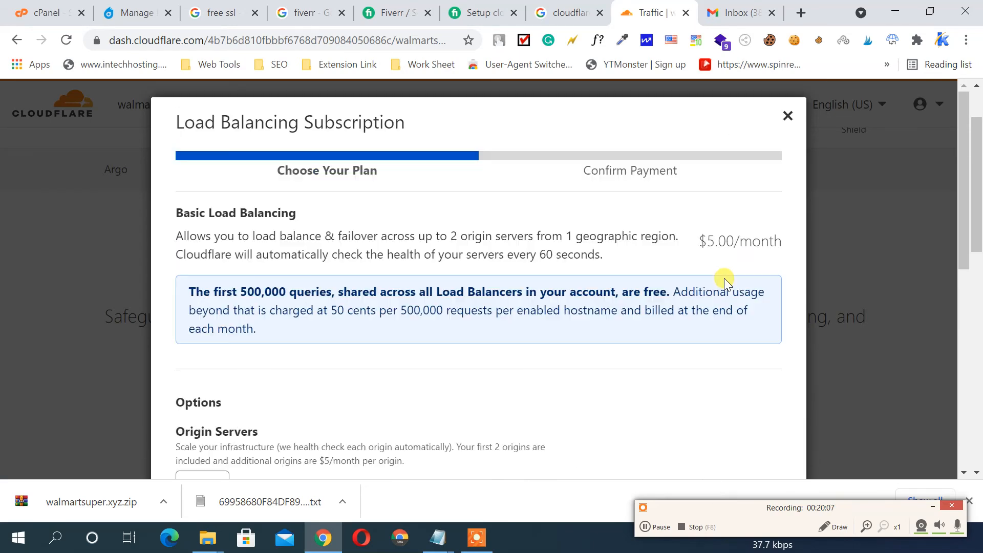
{"action": "left_click", "coordinate": [785, 114]}
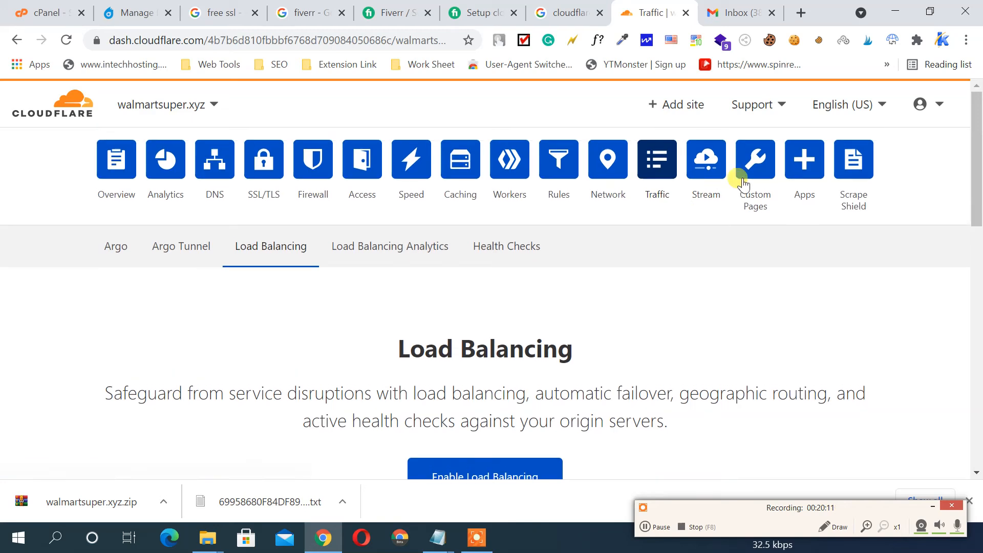
{"action": "scroll", "coordinate": [717, 231], "scroll_direction": "up", "scroll_amount": 1}
{"action": "left_click", "coordinate": [754, 160]}
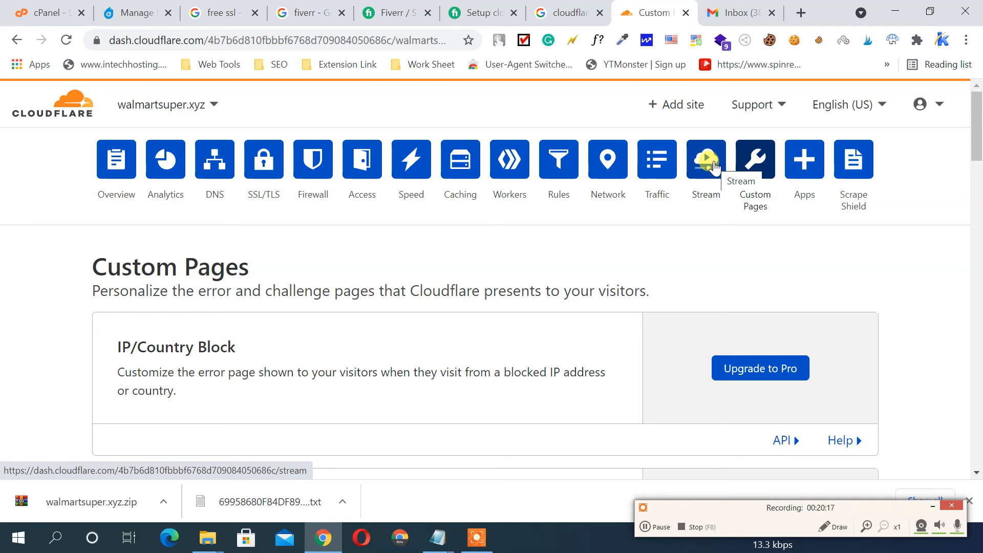
Scroll through the upgrade-only custom error and challenge pages, then go to Apps
{"action": "scroll", "coordinate": [711, 248], "scroll_direction": "down", "scroll_amount": 5}
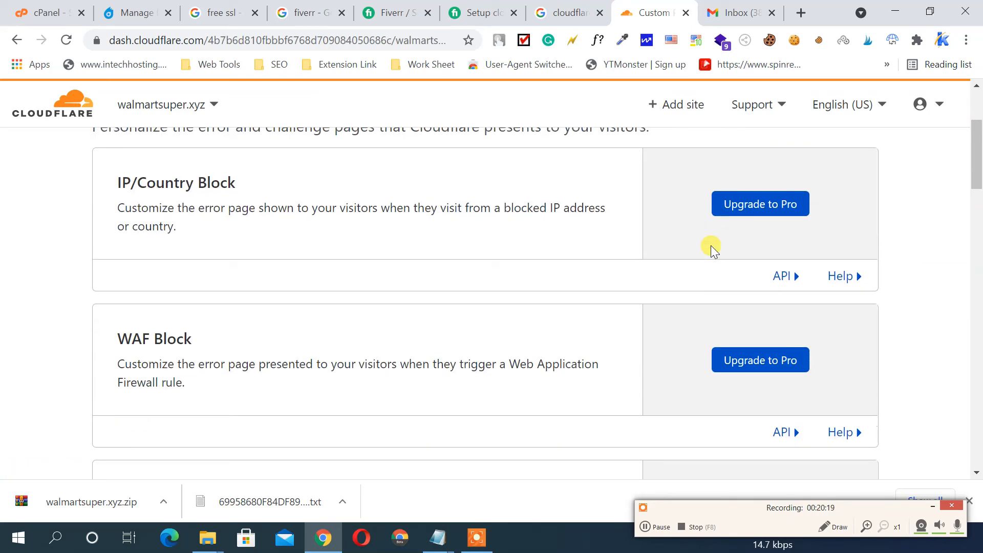
{"action": "scroll", "coordinate": [710, 245], "scroll_direction": "down", "scroll_amount": 15}
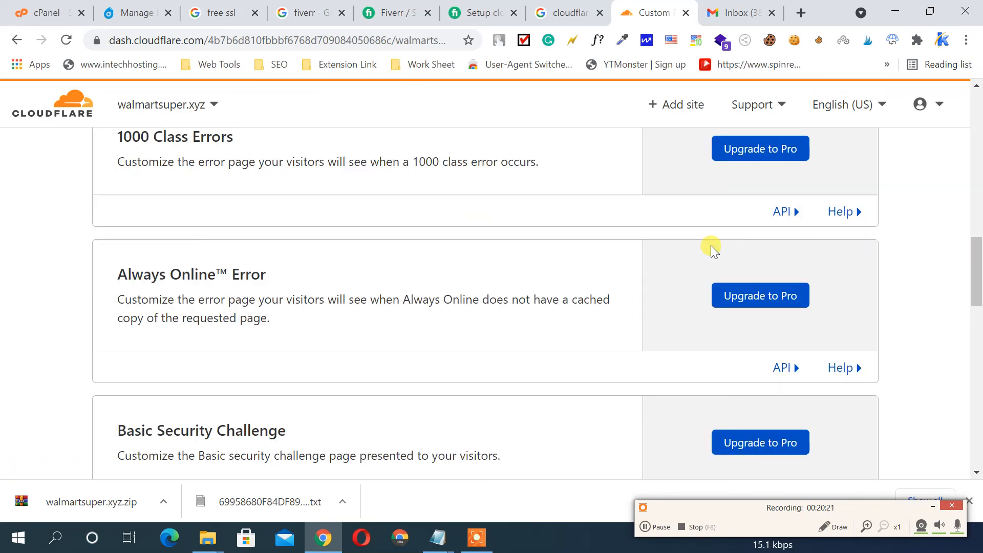
{"action": "scroll", "coordinate": [710, 244], "scroll_direction": "down", "scroll_amount": 13}
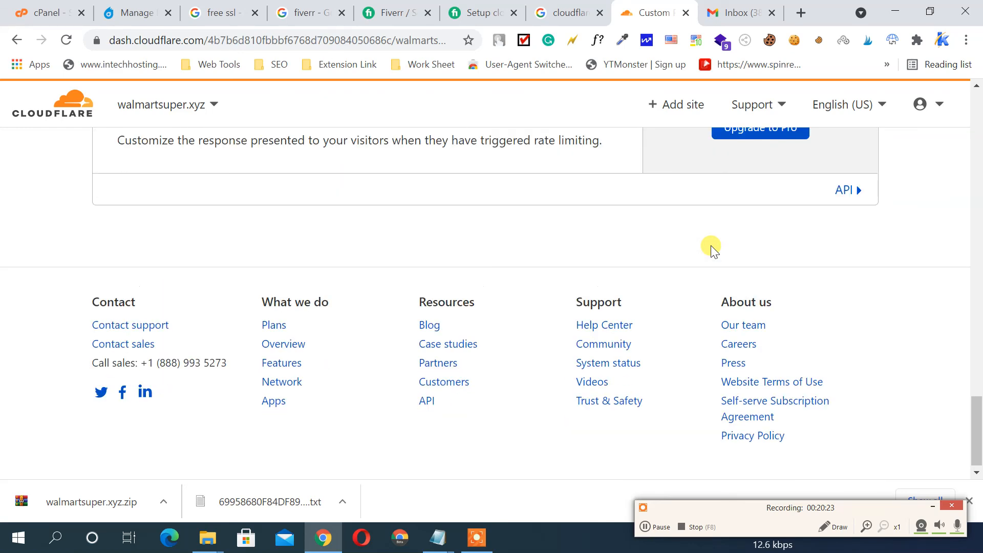
{"action": "scroll", "coordinate": [710, 245], "scroll_direction": "up", "scroll_amount": 9}
{"action": "scroll", "coordinate": [710, 245], "scroll_direction": "up", "scroll_amount": 20}
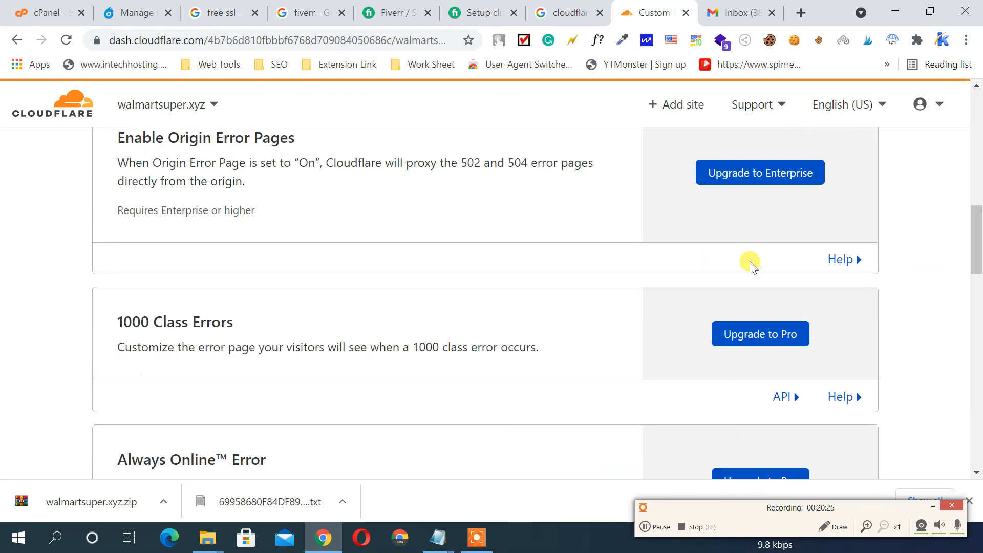
{"action": "scroll", "coordinate": [749, 261], "scroll_direction": "up", "scroll_amount": 5}
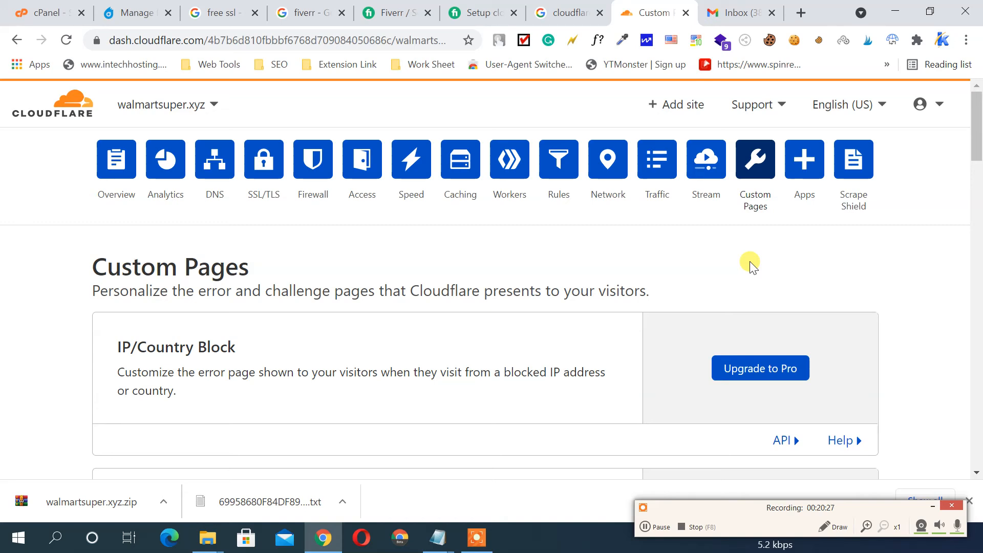
{"action": "left_click", "coordinate": [802, 179]}
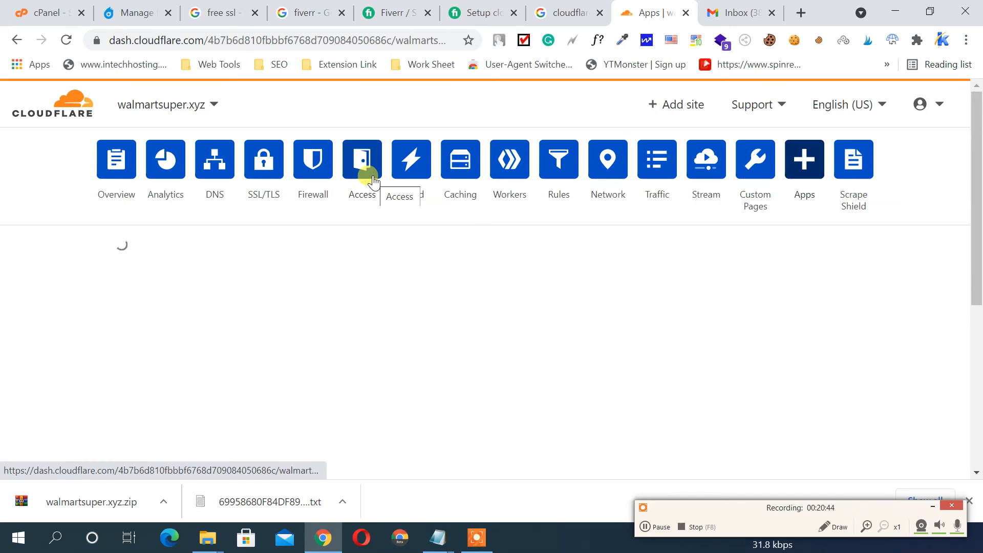
{"action": "scroll", "coordinate": [373, 179], "scroll_direction": "down", "scroll_amount": 3}
{"action": "scroll", "coordinate": [373, 179], "scroll_direction": "up", "scroll_amount": 5}
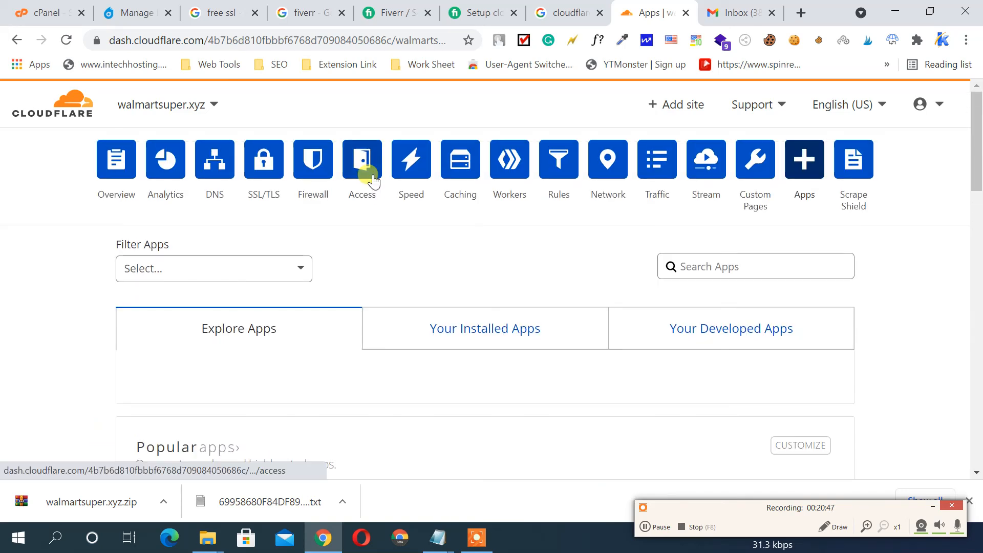
{"action": "scroll", "coordinate": [373, 179], "scroll_direction": "down", "scroll_amount": 4}
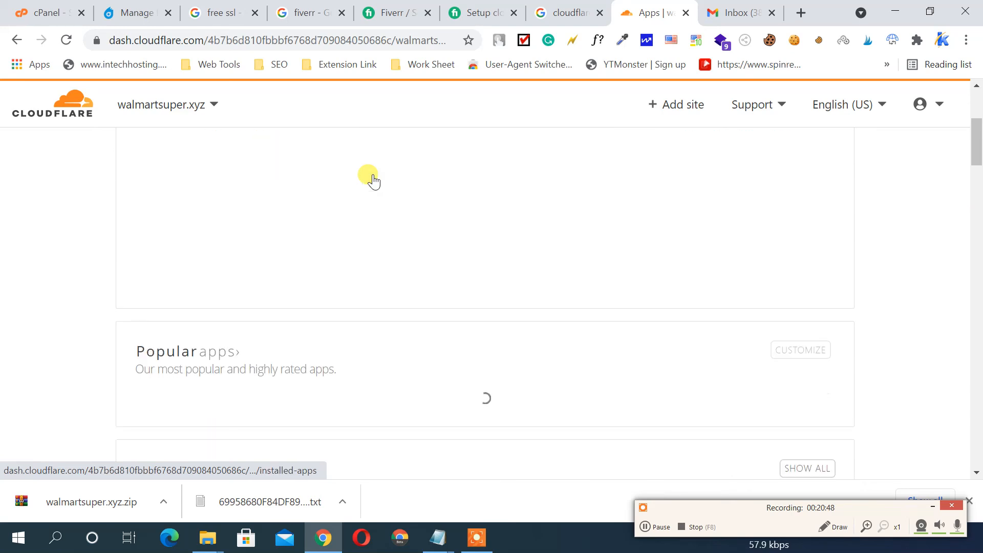
{"action": "scroll", "coordinate": [373, 179], "scroll_direction": "down", "scroll_amount": 3}
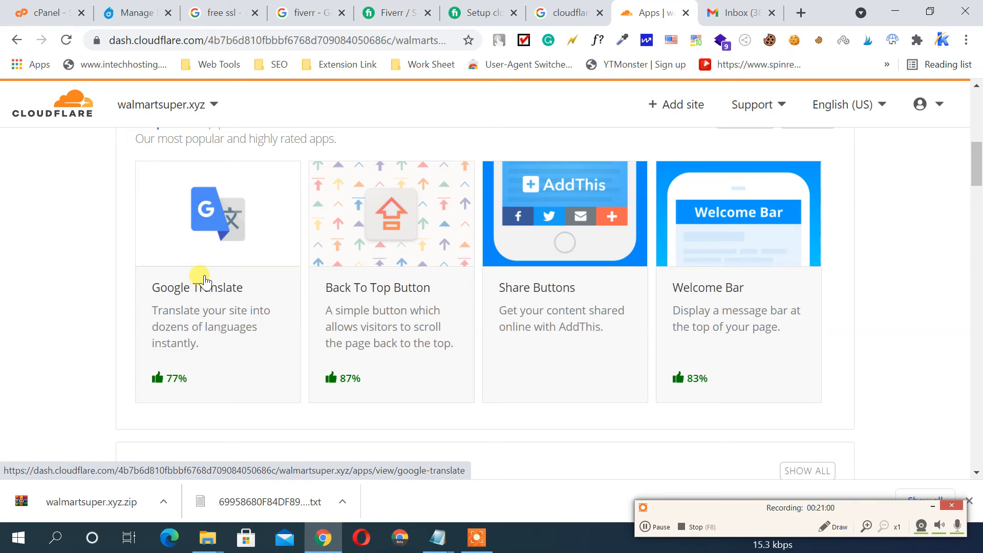
{"action": "scroll", "coordinate": [300, 237], "scroll_direction": "up", "scroll_amount": 1}
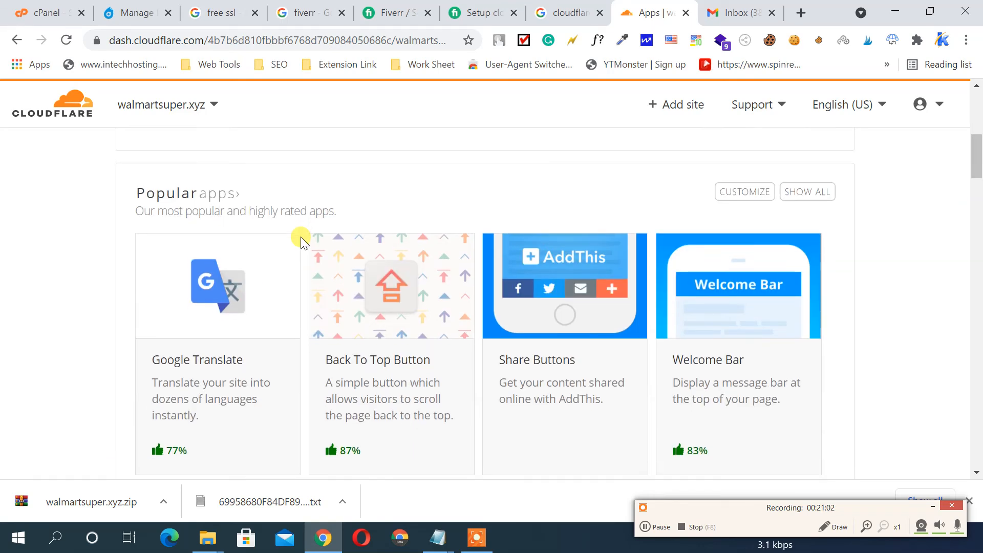
{"action": "scroll", "coordinate": [300, 236], "scroll_direction": "down", "scroll_amount": 1}
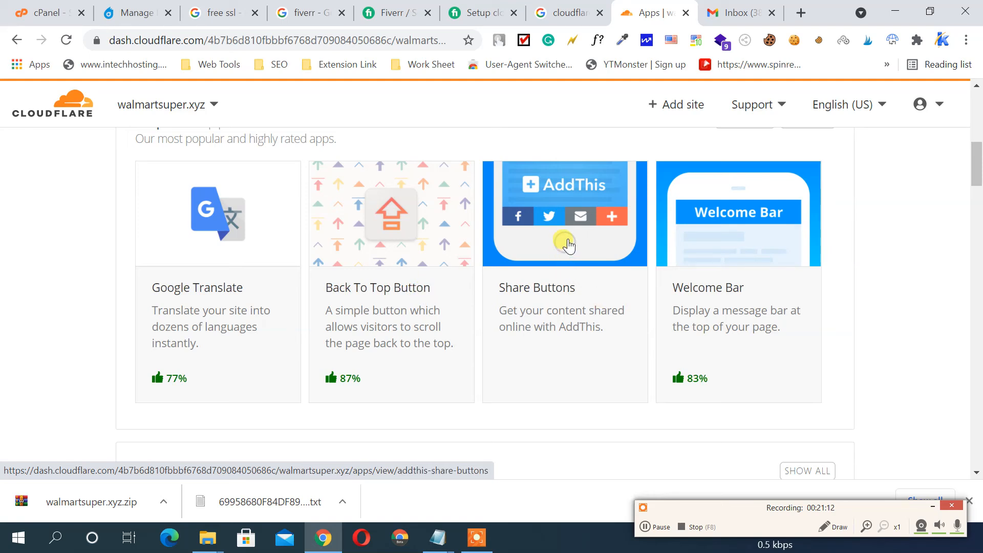
{"action": "scroll", "coordinate": [760, 231], "scroll_direction": "down", "scroll_amount": 1}
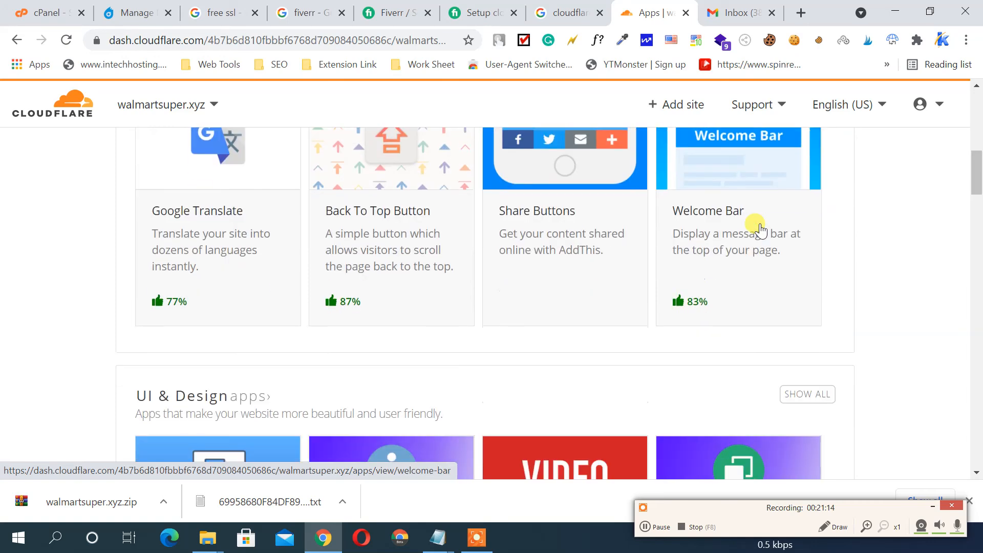
{"action": "scroll", "coordinate": [759, 229], "scroll_direction": "down", "scroll_amount": 5}
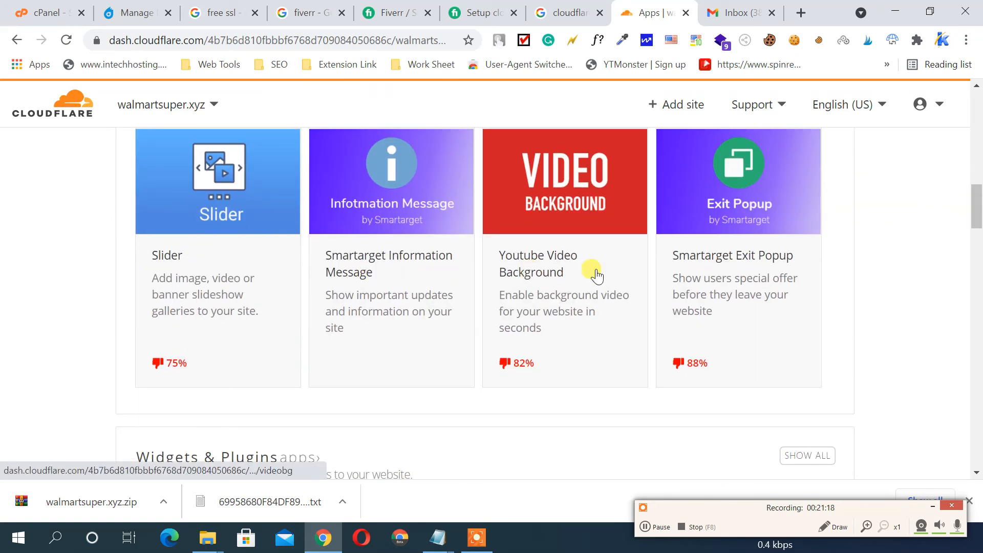
{"action": "scroll", "coordinate": [653, 226], "scroll_direction": "down", "scroll_amount": 4}
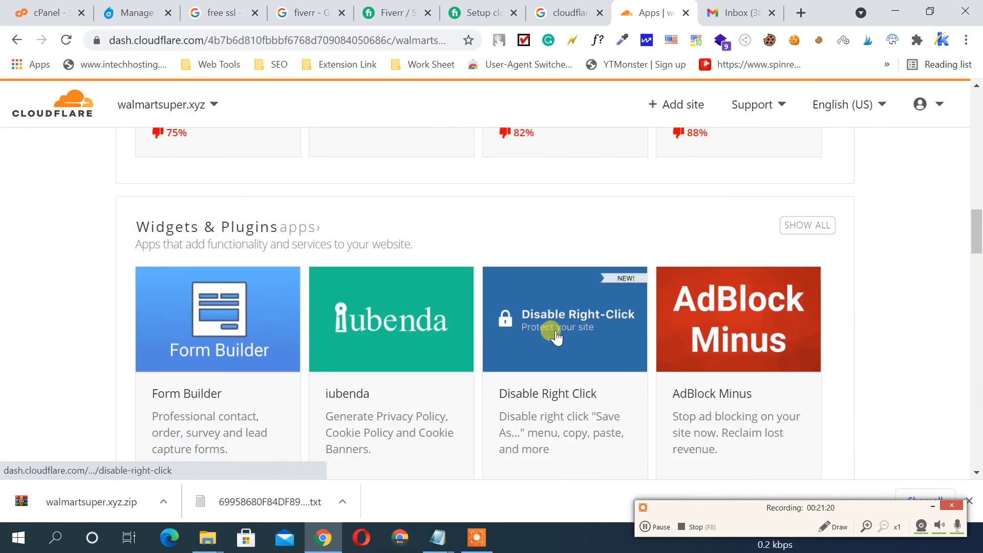
{"action": "scroll", "coordinate": [674, 325], "scroll_direction": "down", "scroll_amount": 1}
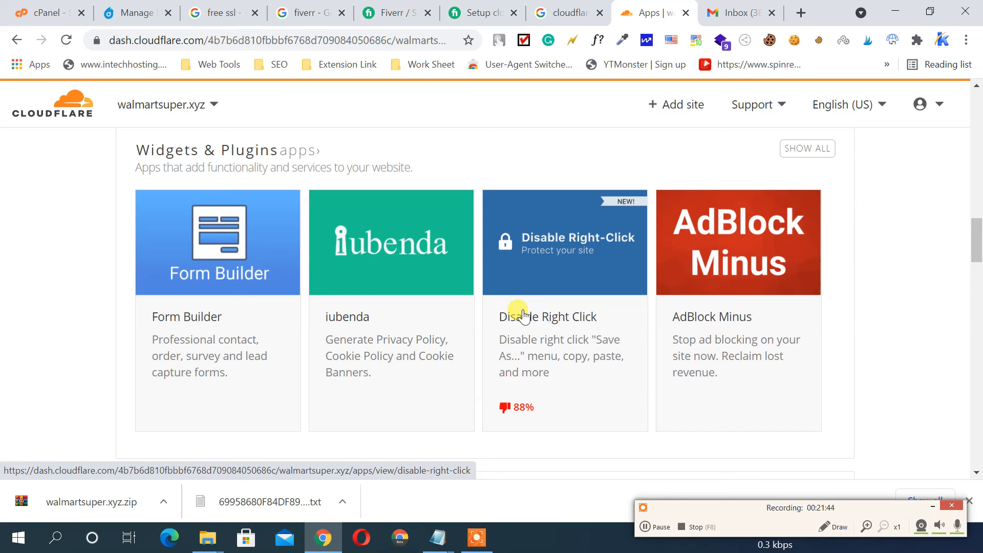
{"action": "scroll", "coordinate": [523, 313], "scroll_direction": "down", "scroll_amount": 1}
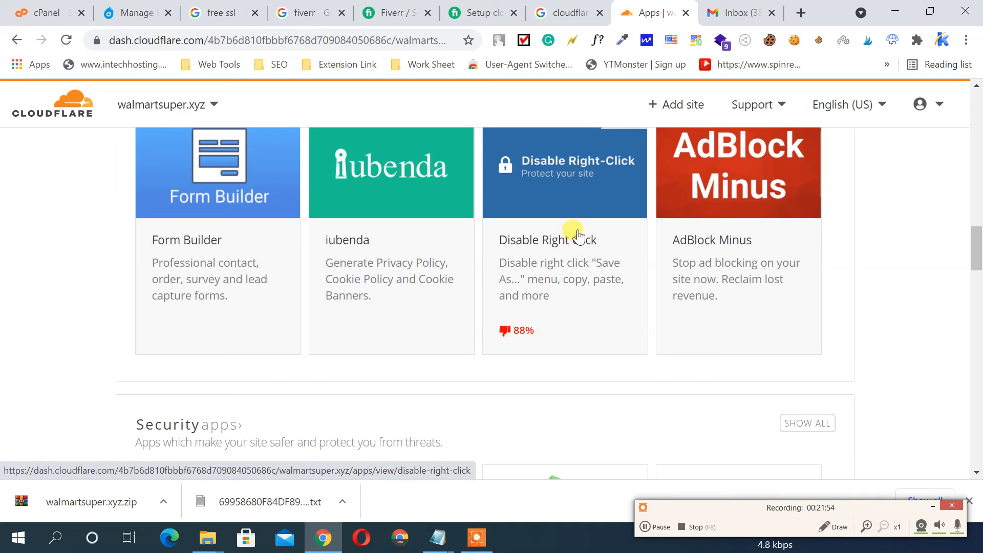
{"action": "scroll", "coordinate": [581, 230], "scroll_direction": "down", "scroll_amount": 4}
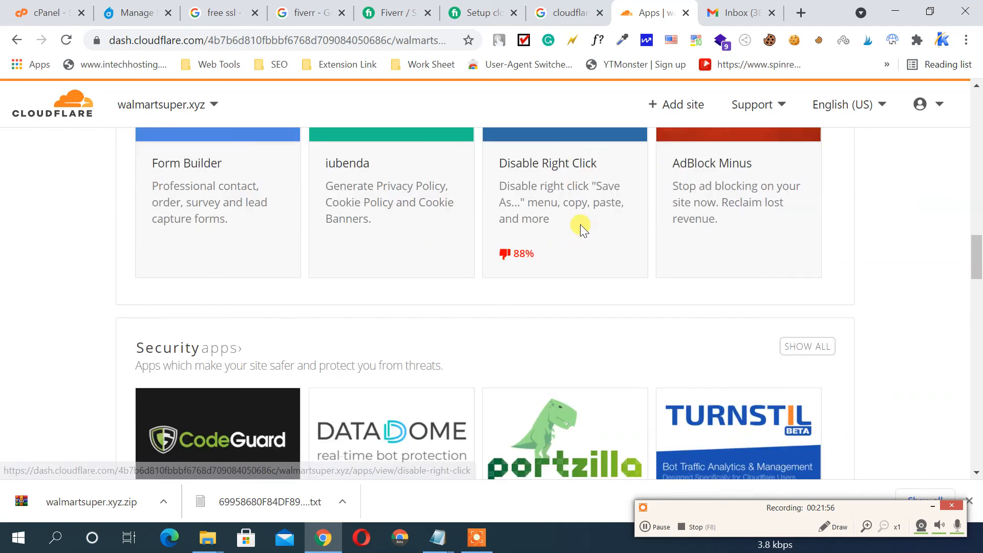
{"action": "scroll", "coordinate": [581, 230], "scroll_direction": "down", "scroll_amount": 1}
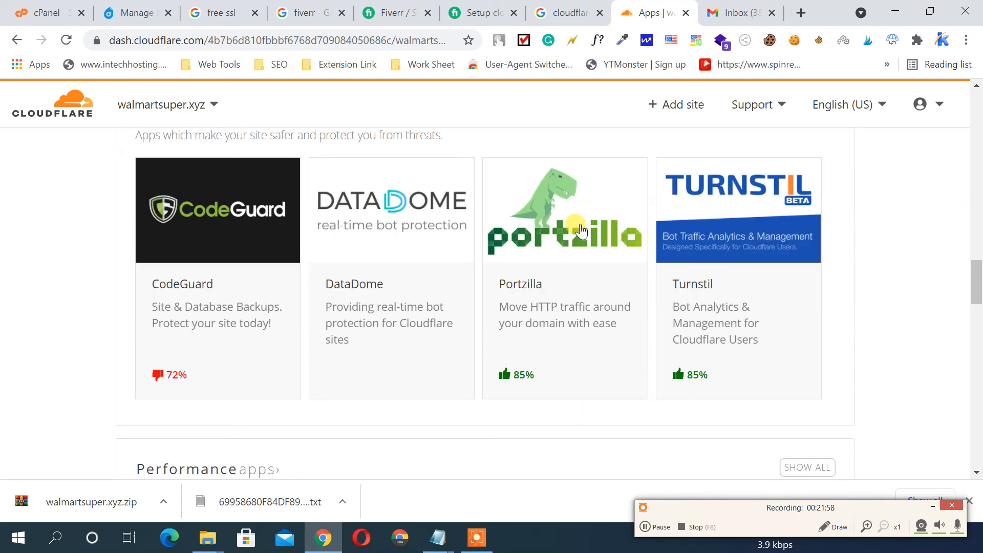
{"action": "scroll", "coordinate": [581, 231], "scroll_direction": "down", "scroll_amount": 8}
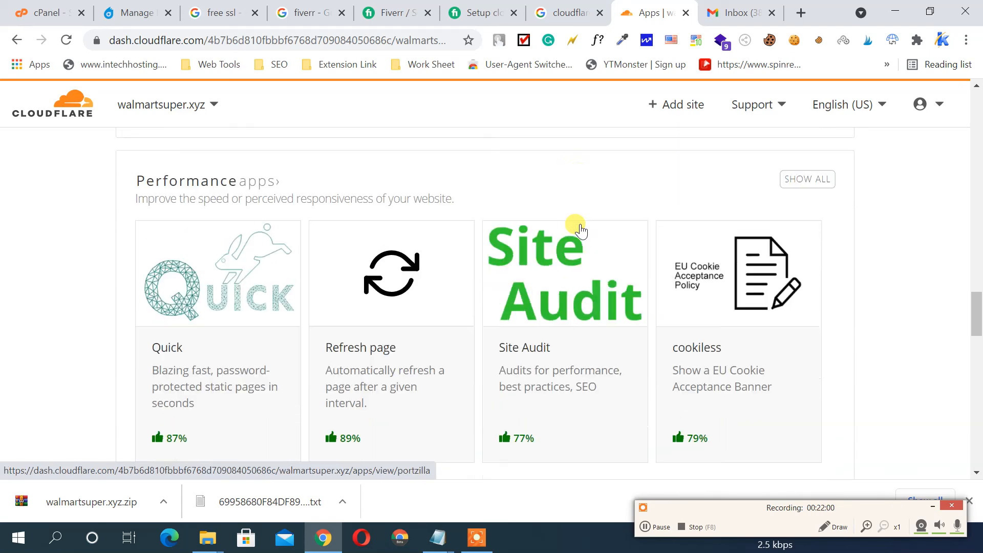
{"action": "scroll", "coordinate": [581, 230], "scroll_direction": "up", "scroll_amount": 1}
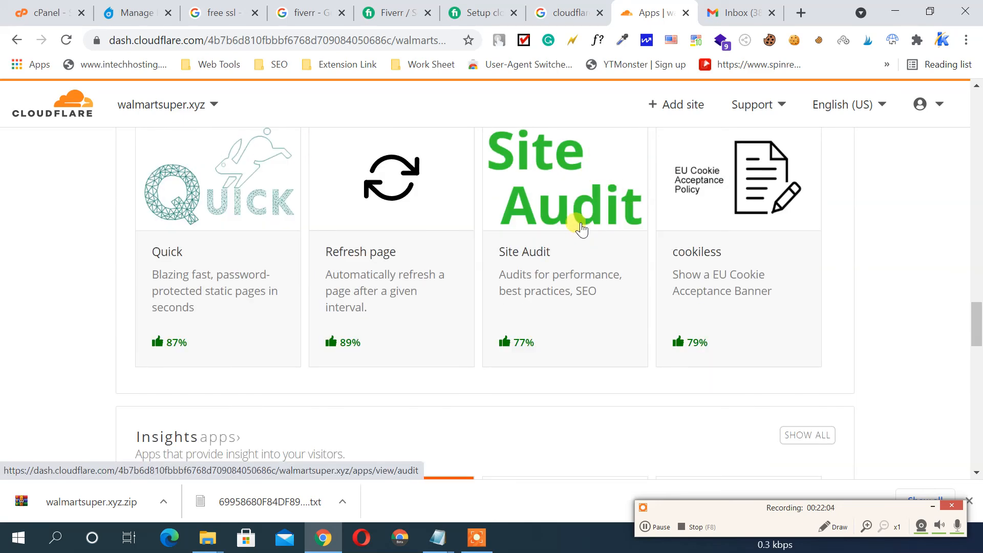
{"action": "scroll", "coordinate": [586, 219], "scroll_direction": "down", "scroll_amount": 12}
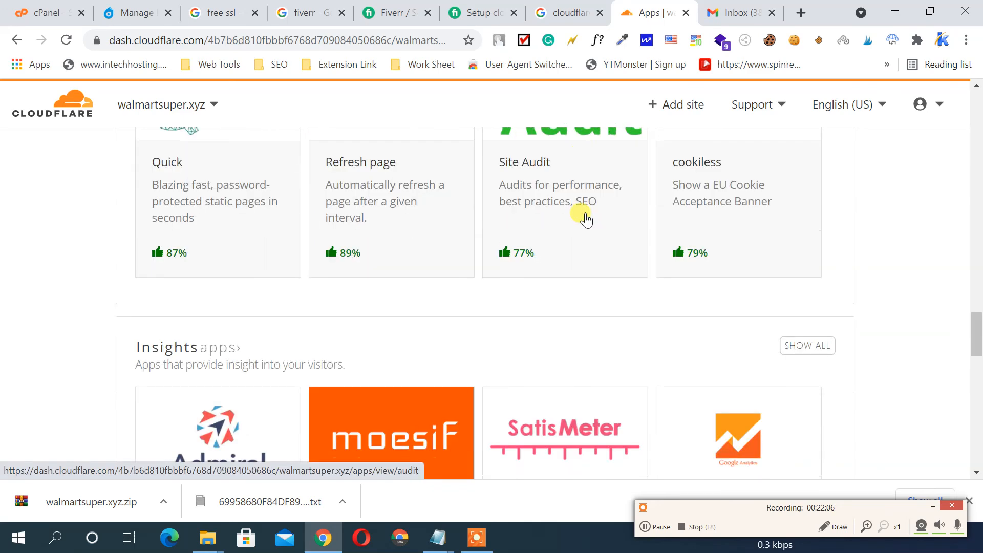
{"action": "scroll", "coordinate": [585, 218], "scroll_direction": "down", "scroll_amount": 8}
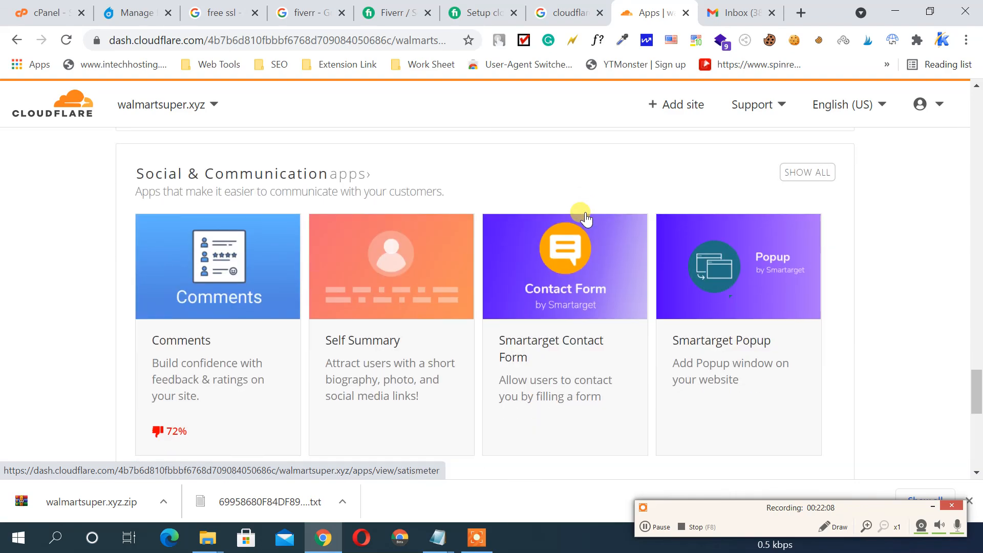
{"action": "scroll", "coordinate": [585, 218], "scroll_direction": "down", "scroll_amount": 4}
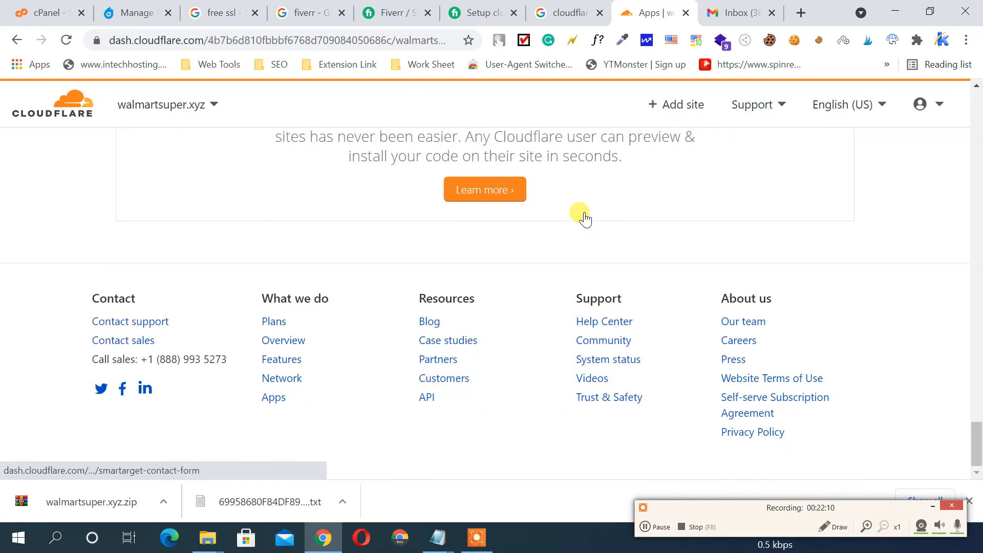
{"action": "scroll", "coordinate": [583, 214], "scroll_direction": "up", "scroll_amount": 20}
{"action": "scroll", "coordinate": [585, 210], "scroll_direction": "up", "scroll_amount": 10}
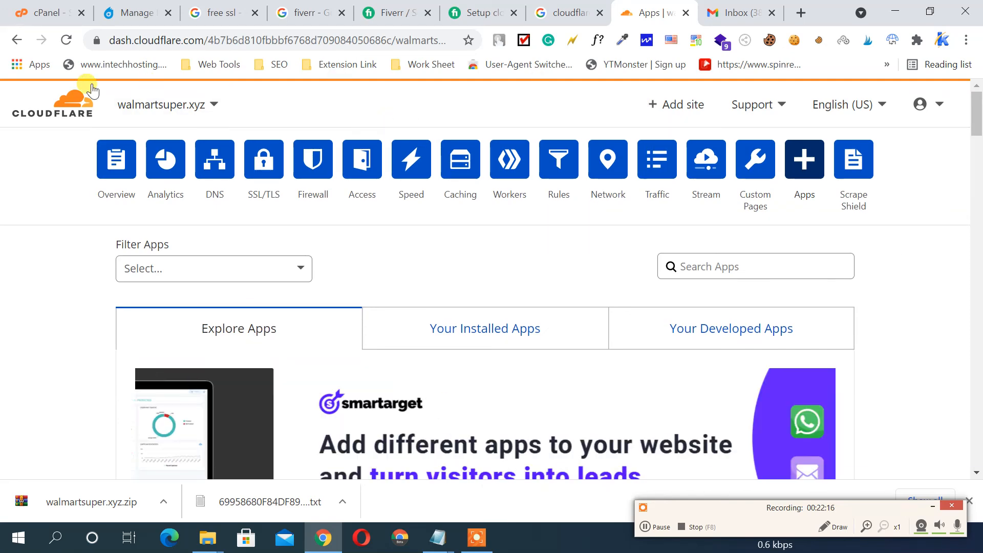
Turn on Under Attack Mode from the walmartsuper.xyz overview dashboard
{"action": "left_click", "coordinate": [116, 164]}
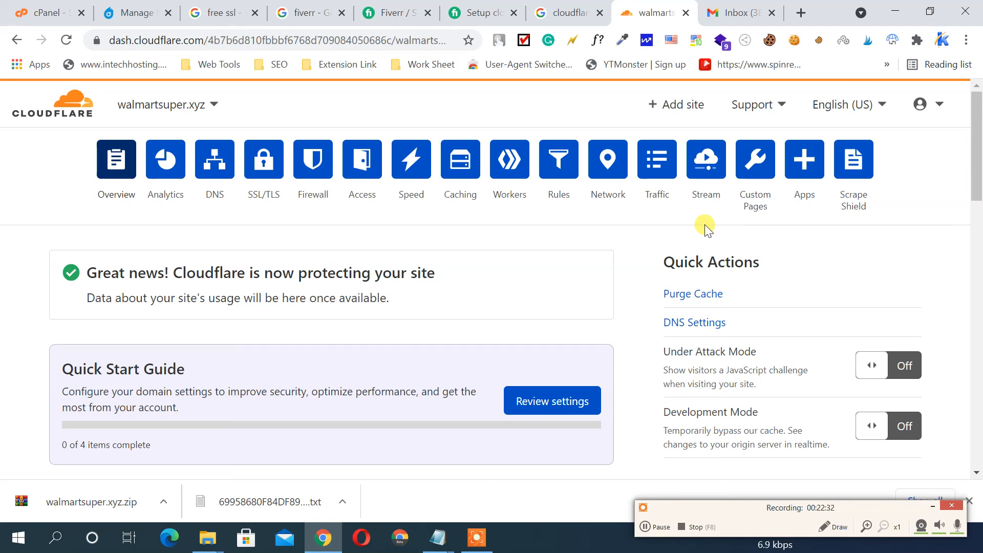
{"action": "scroll", "coordinate": [803, 227], "scroll_direction": "down", "scroll_amount": 1}
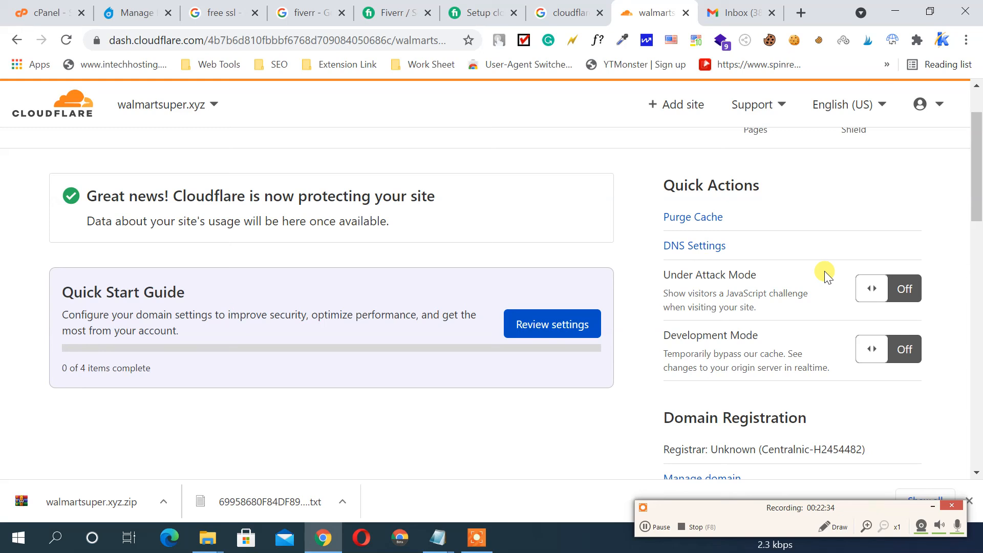
{"action": "left_click", "coordinate": [870, 288]}
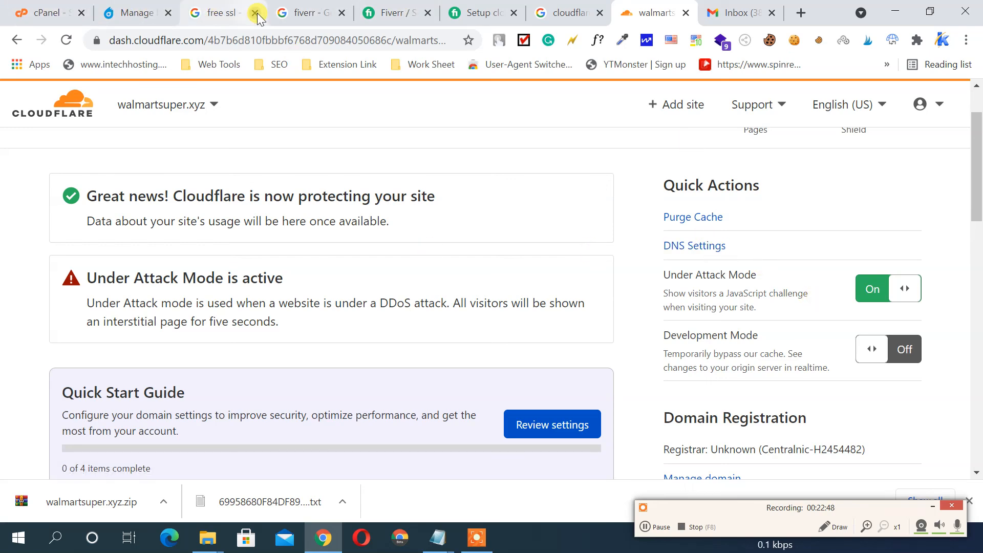
Copy walmartsuper.xyz from Dynadot's domain list and open a new browser tab
{"action": "left_click", "coordinate": [149, 13]}
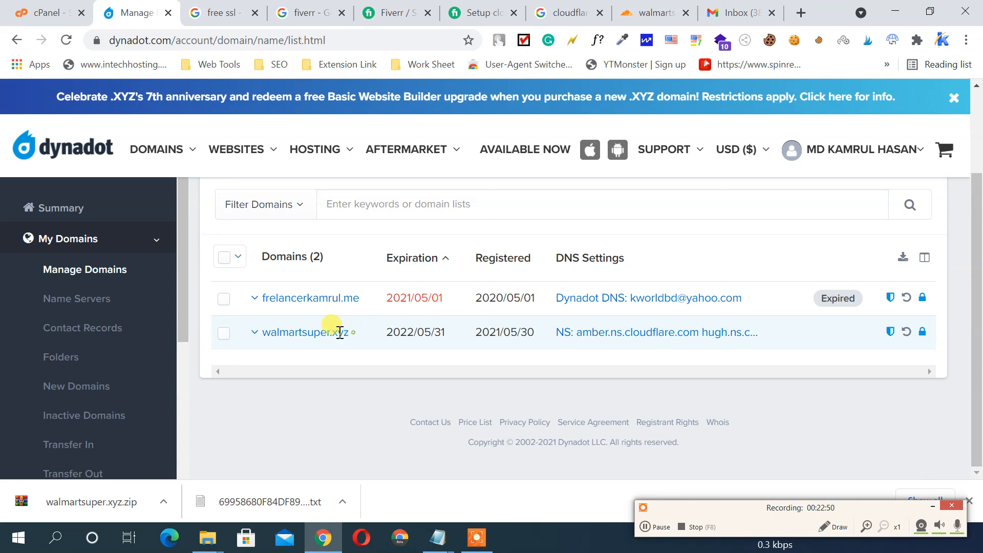
{"action": "left_click_drag", "start_coordinate": [349, 331], "coordinate": [264, 328]}
{"action": "right_click", "coordinate": [264, 330]}
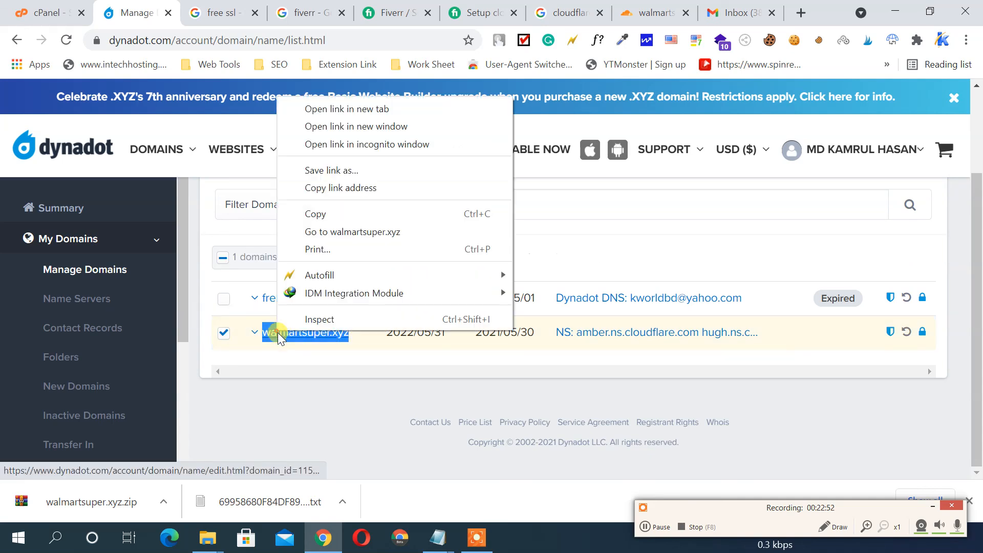
{"action": "left_click", "coordinate": [325, 213]}
{"action": "left_click", "coordinate": [801, 12]}
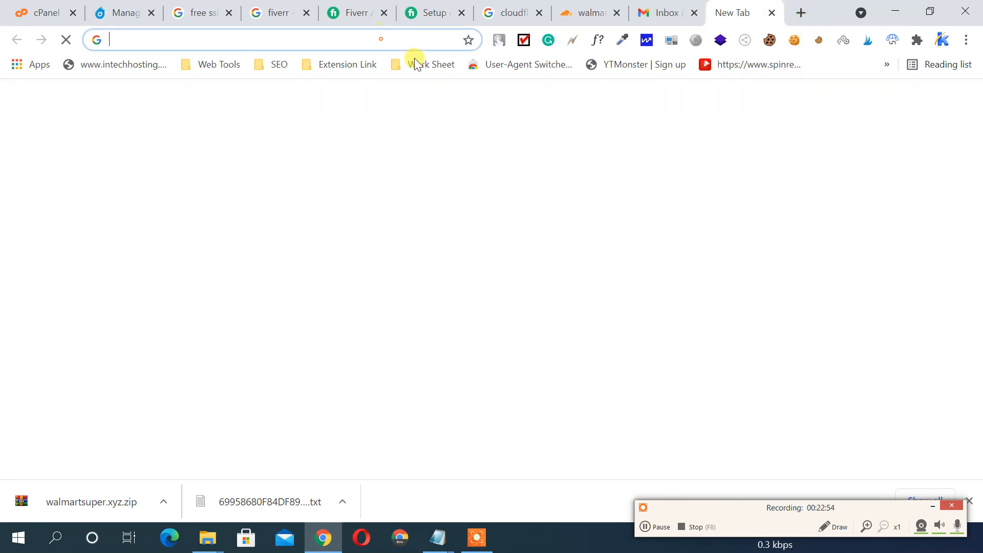
Load walmartsuper.xyz in the new Chrome tab and copy its domain from the address bar
{"action": "right_click", "coordinate": [385, 40]}
{"action": "left_click", "coordinate": [444, 155]}
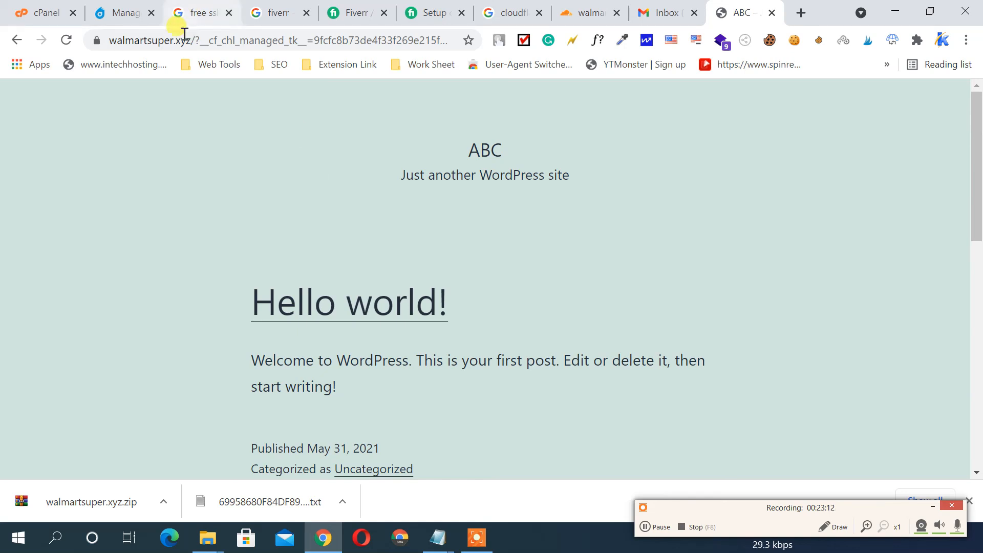
{"action": "left_click_drag", "start_coordinate": [187, 40], "coordinate": [57, 36]}
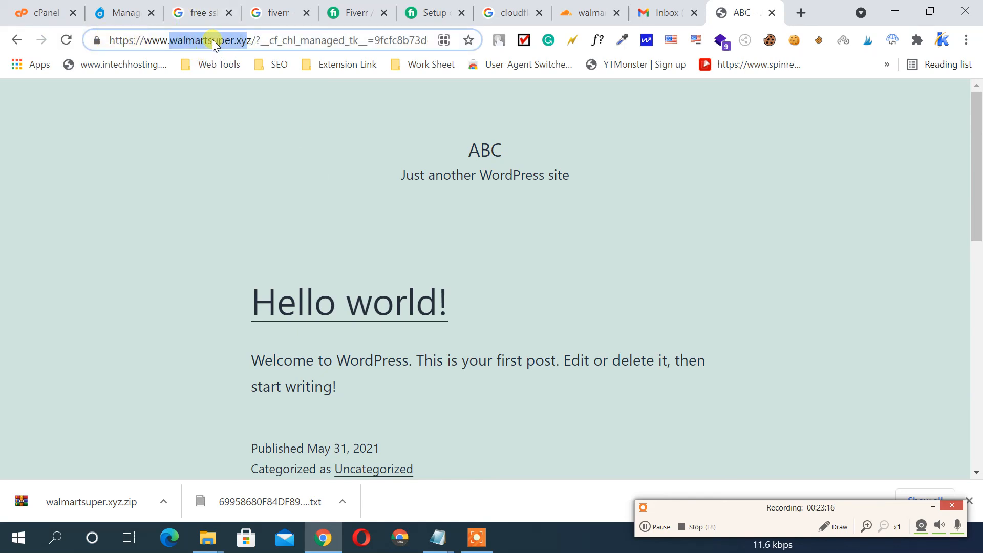
{"action": "right_click", "coordinate": [212, 39]}
{"action": "left_click", "coordinate": [254, 123]}
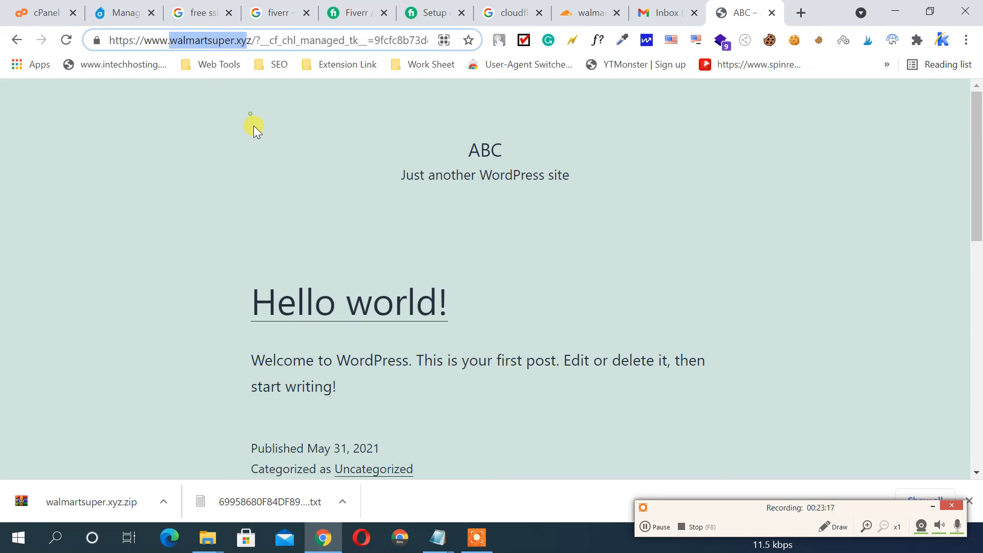
In Opera, correct the search query to walmartsuper.xyz, copy it and load it directly
{"action": "left_click", "coordinate": [362, 538]}
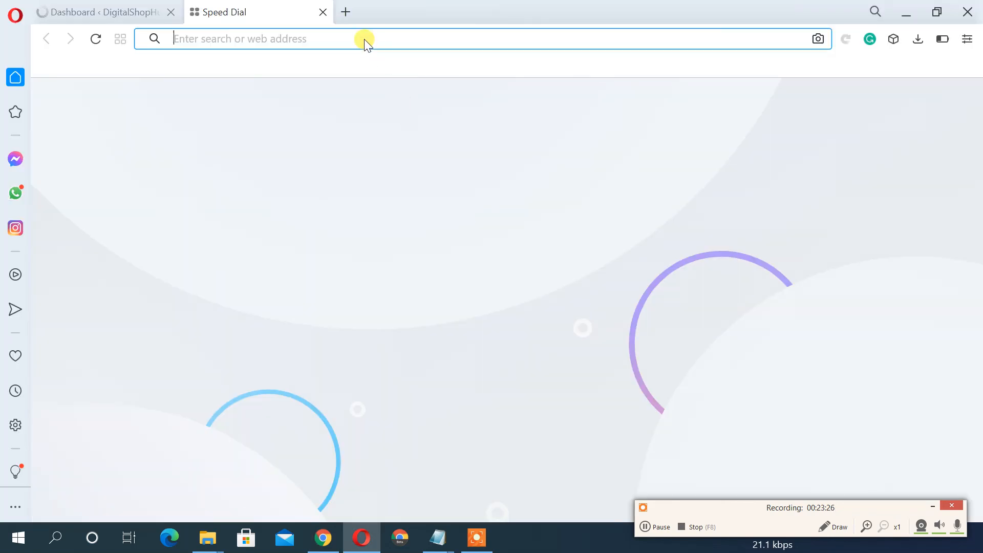
{"action": "right_click", "coordinate": [364, 38]}
{"action": "left_click", "coordinate": [395, 134]}
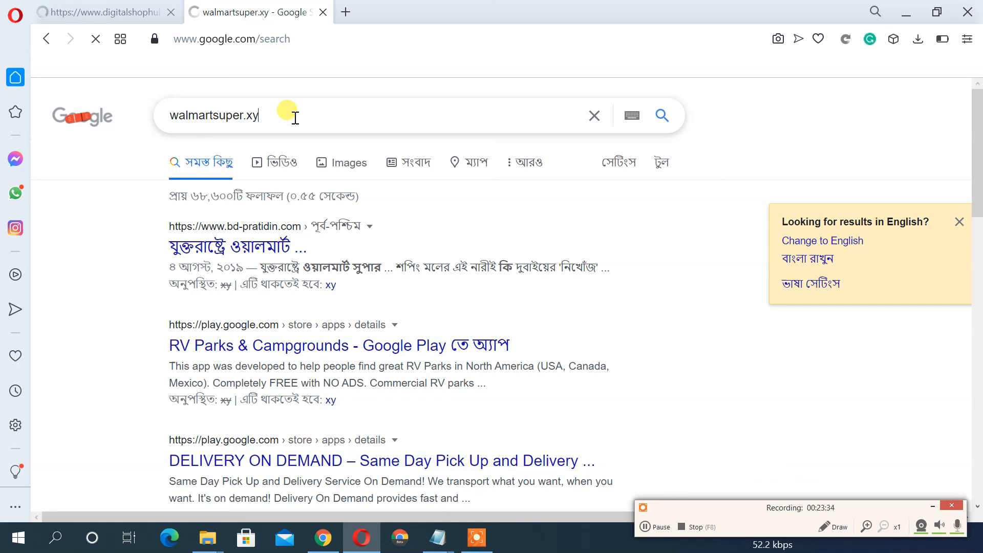
{"action": "type", "text": "z"}
{"action": "left_click_drag", "start_coordinate": [295, 116], "coordinate": [212, 112]}
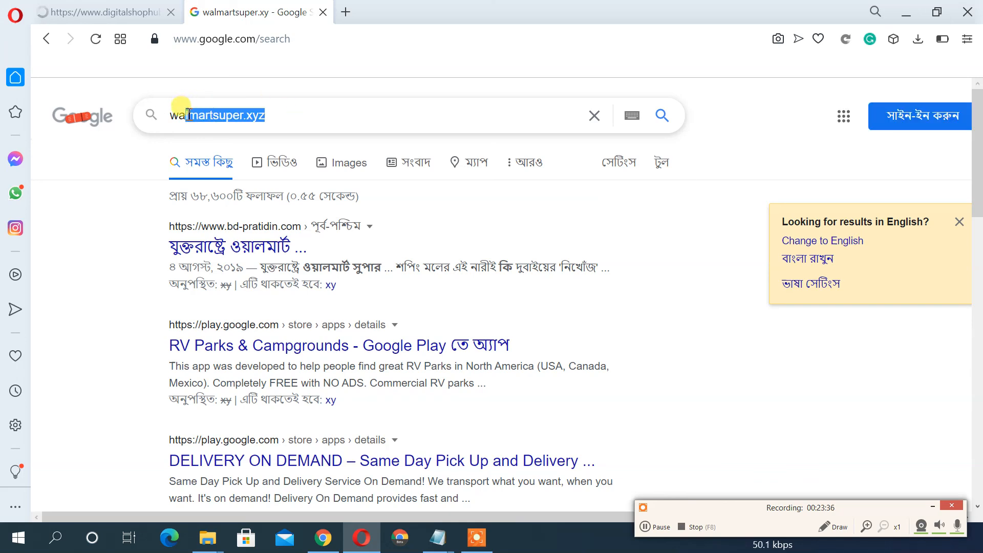
{"action": "left_click", "coordinate": [287, 116]}
{"action": "double_click", "coordinate": [201, 115]}
{"action": "right_click", "coordinate": [200, 116]}
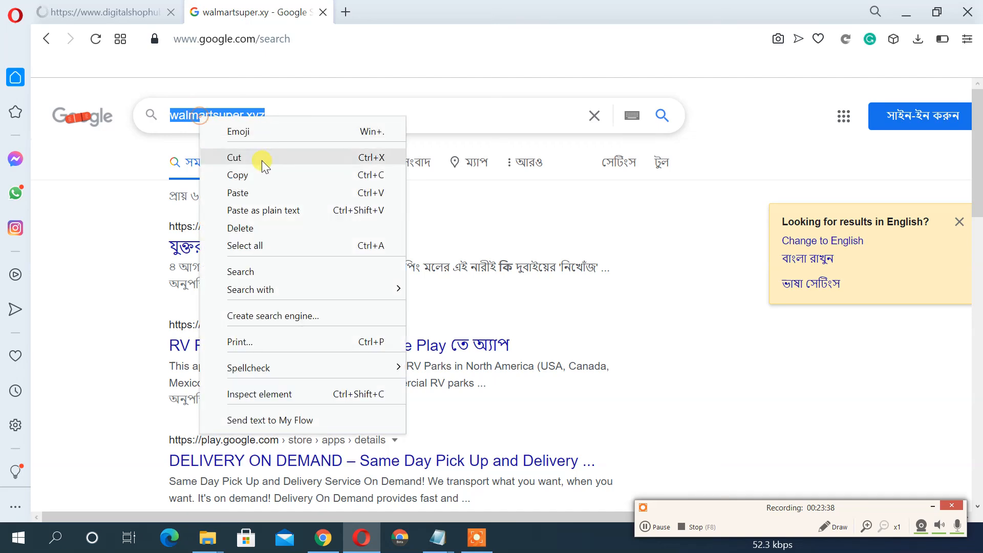
{"action": "left_click", "coordinate": [256, 172]}
{"action": "right_click", "coordinate": [277, 39]}
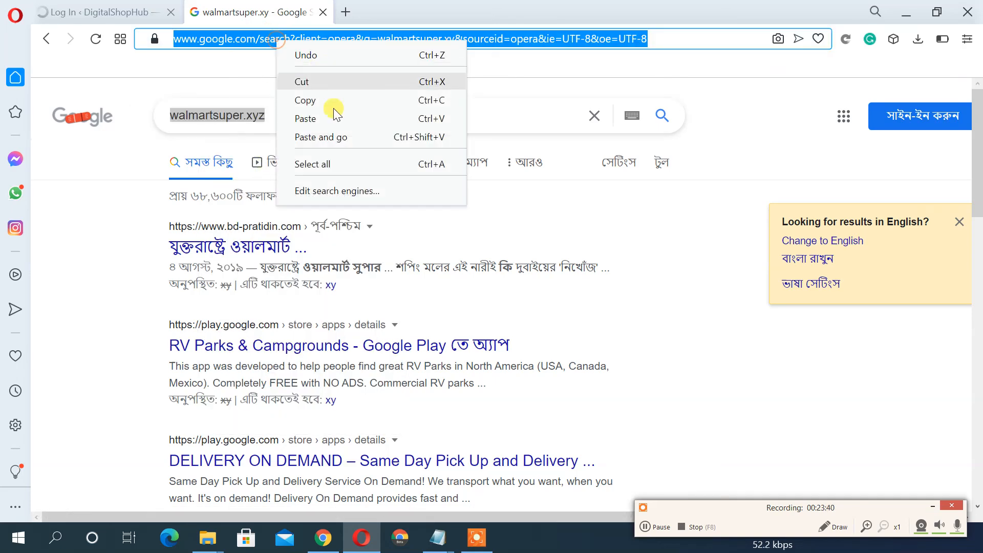
{"action": "left_click", "coordinate": [330, 135]}
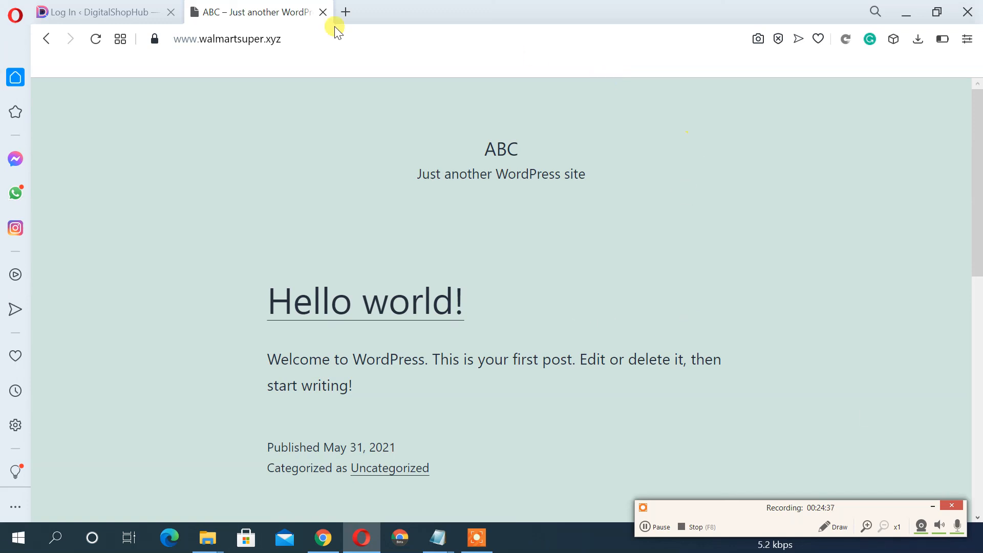
Close the walmartsuper.xyz tab in Opera, minimise Opera and scroll the ABC blog in Chrome
{"action": "left_click", "coordinate": [326, 12]}
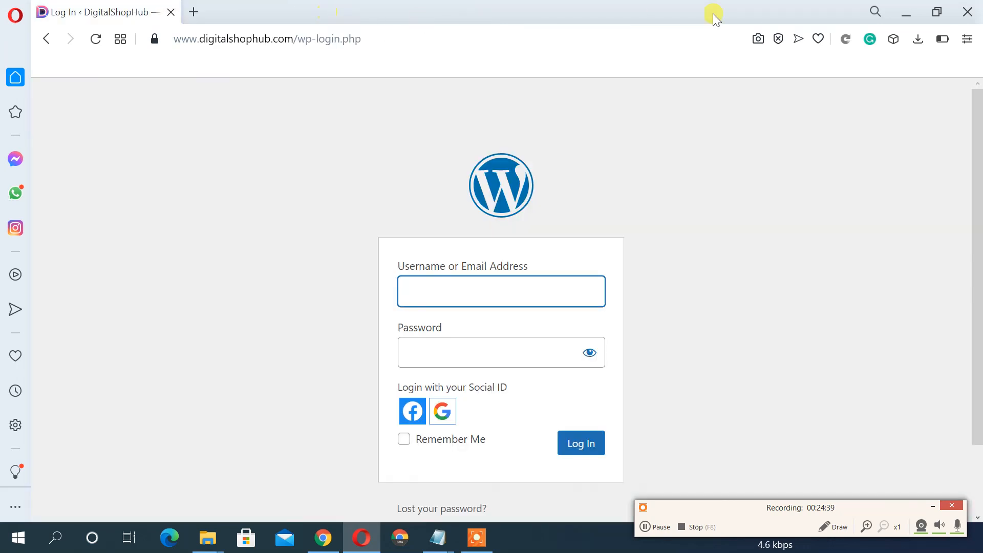
{"action": "left_click", "coordinate": [907, 10]}
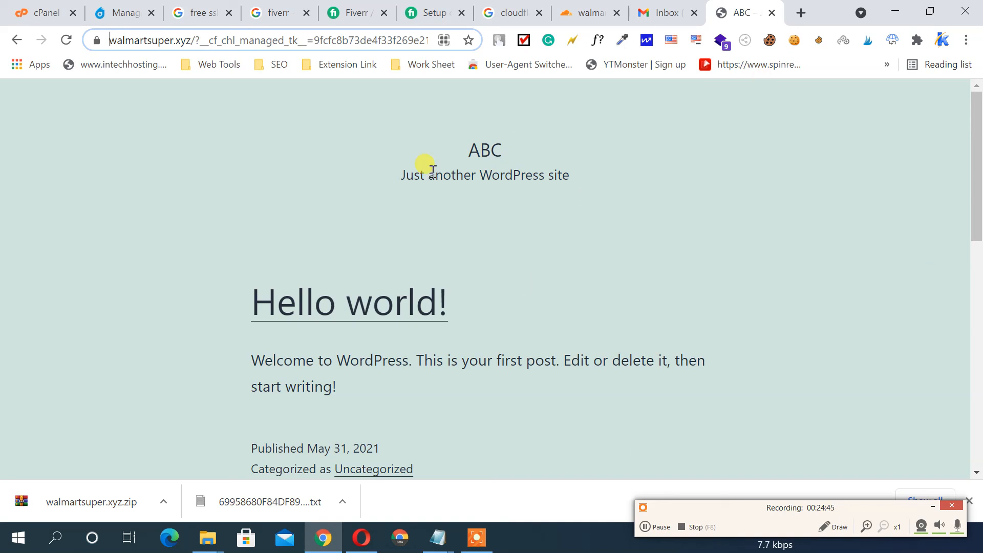
{"action": "scroll", "coordinate": [430, 166], "scroll_direction": "down", "scroll_amount": 5}
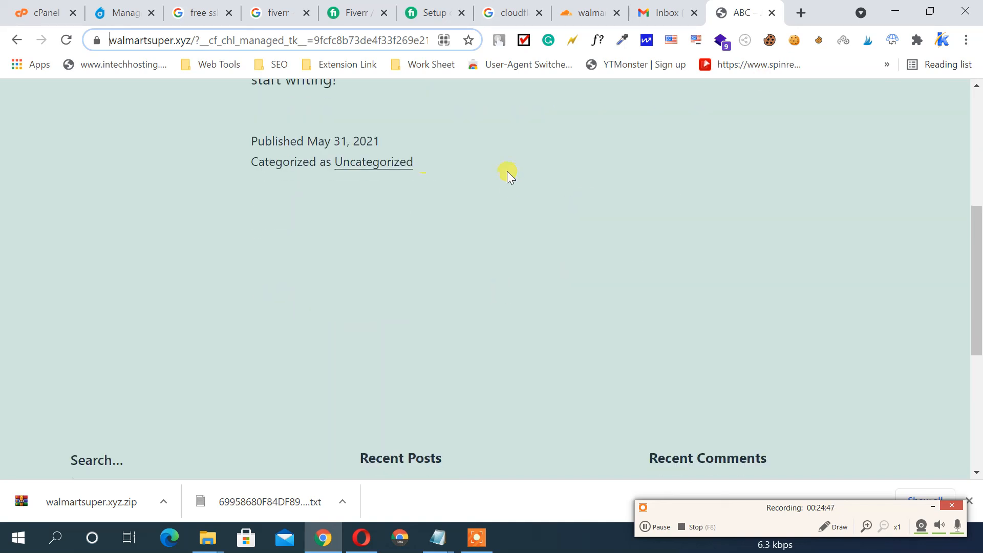